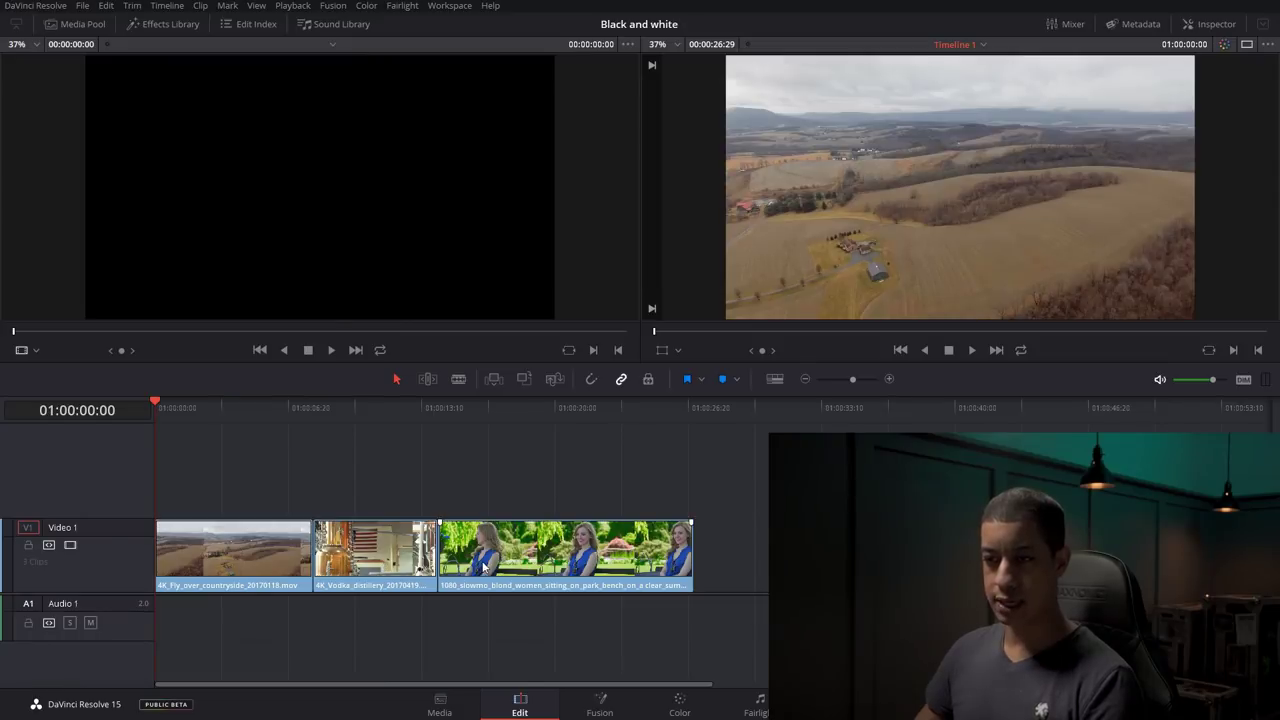
# Go to the Color page and hide the timeline and the gallery to enlarge the viewer.
pyautogui.click(682, 711)
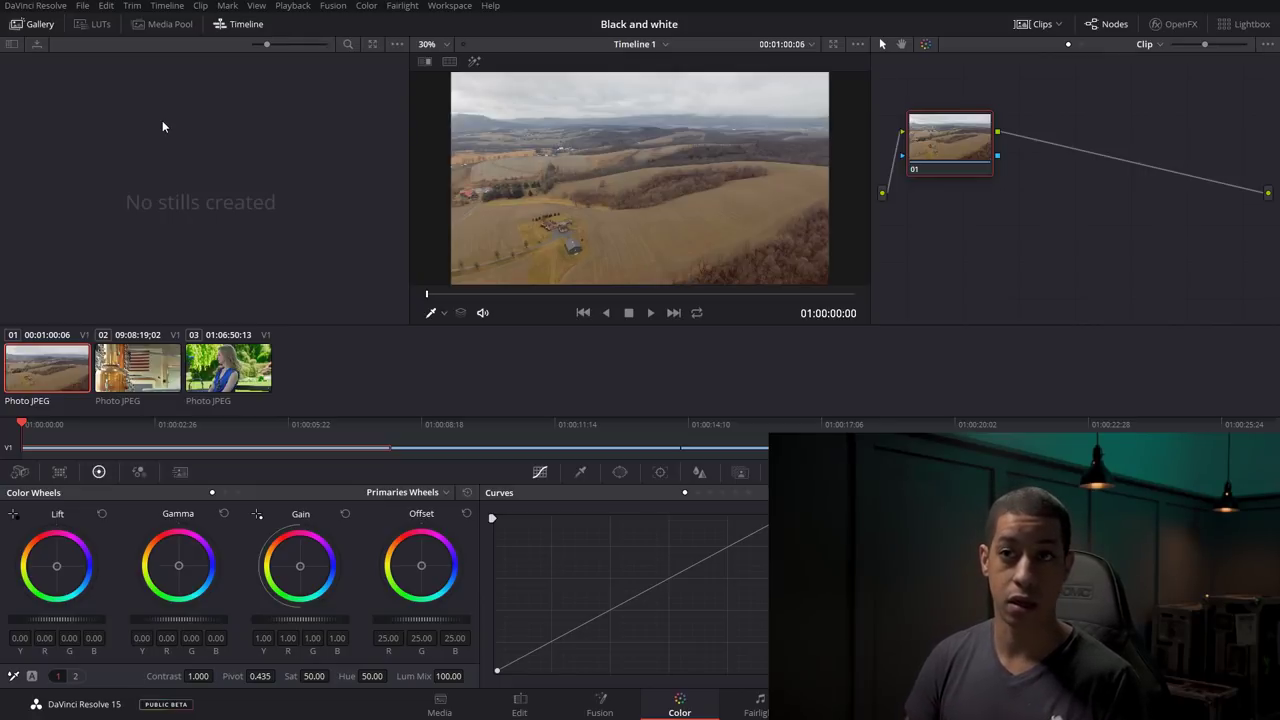
pyautogui.click(238, 24)
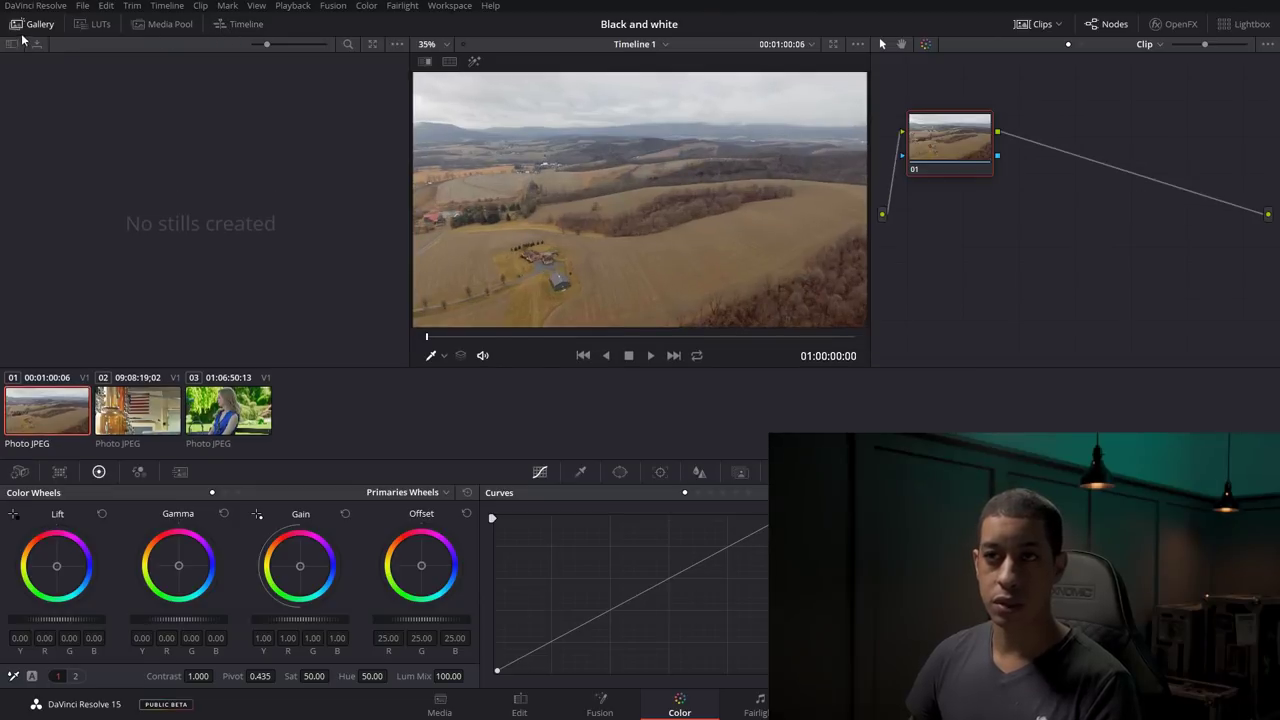
pyautogui.click(33, 24)
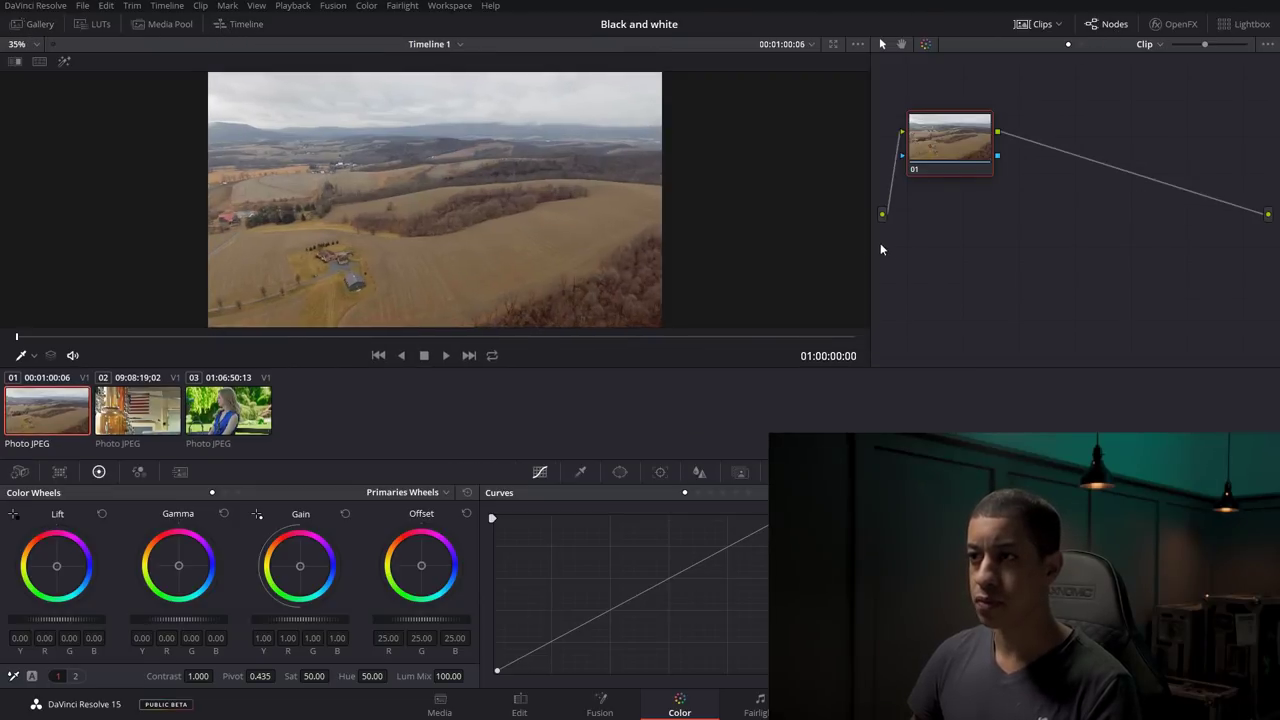
pyautogui.moveTo(951, 145); pyautogui.dragTo(953, 151)
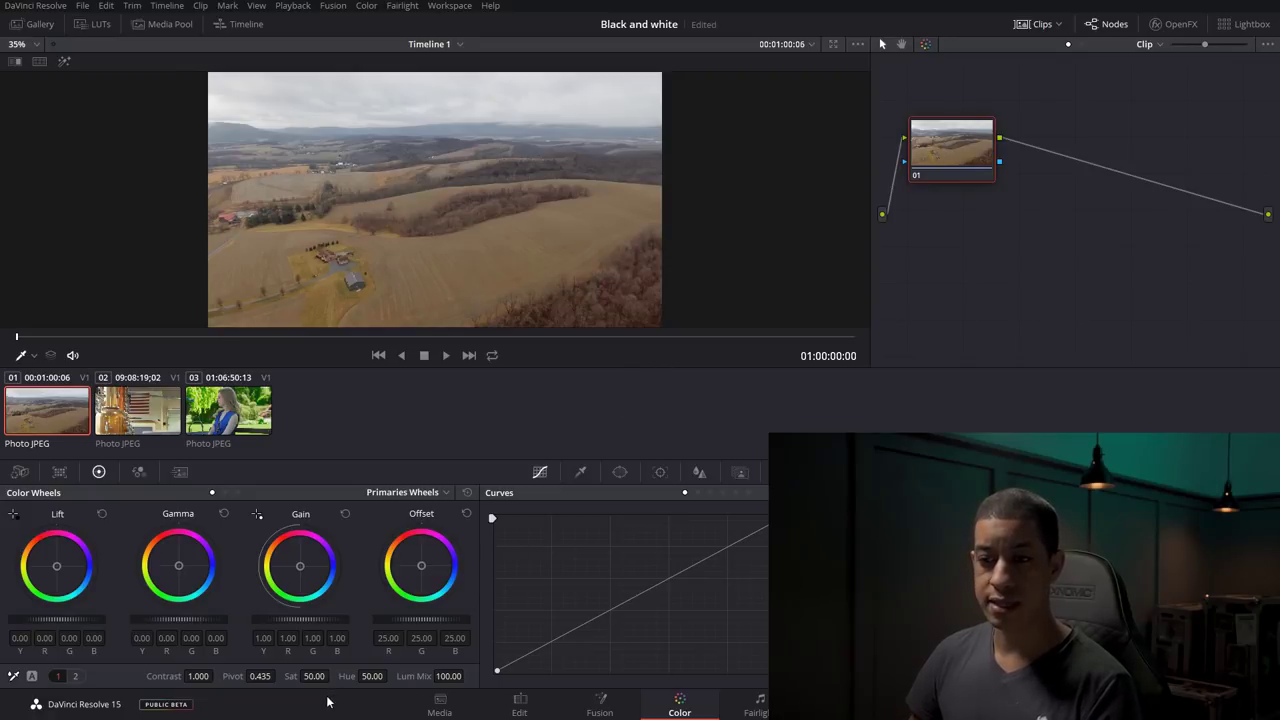
# Try removing the countryside clip's colour with a saturation of 0.00 and reset the saturation.
pyautogui.moveTo(314, 676); pyautogui.dragTo(314, 676)
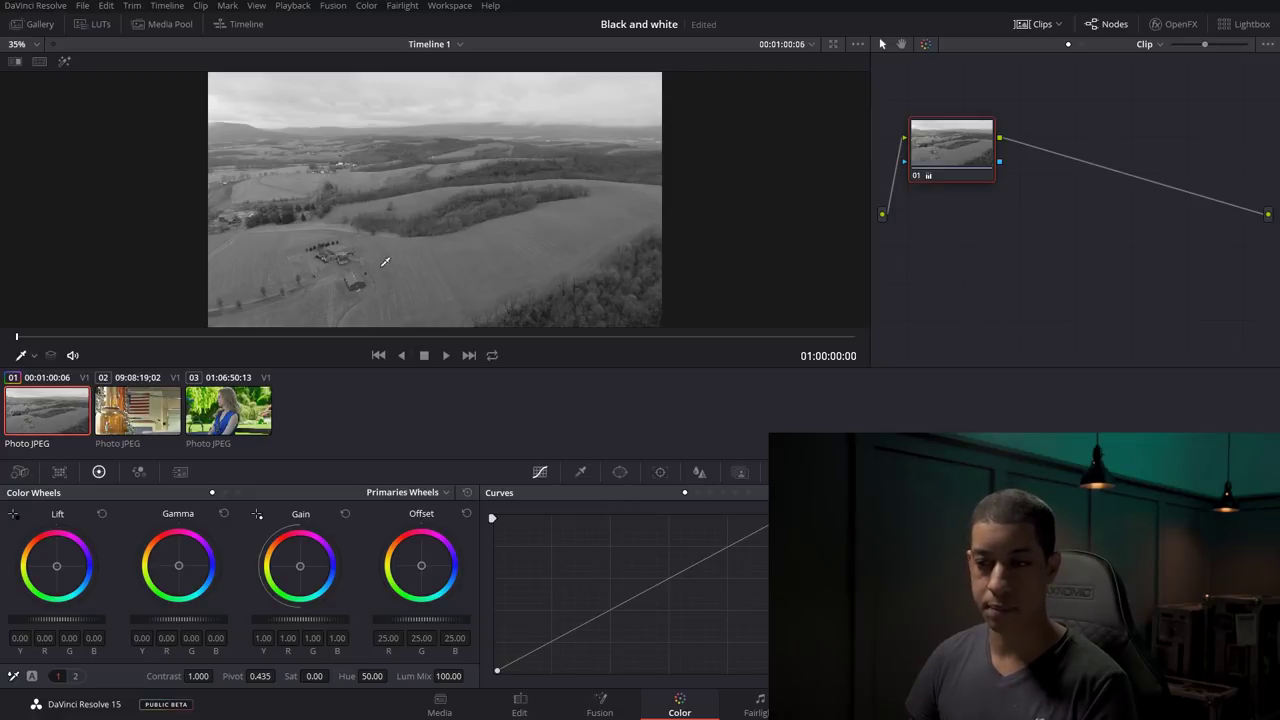
pyautogui.doubleClick(290, 676)
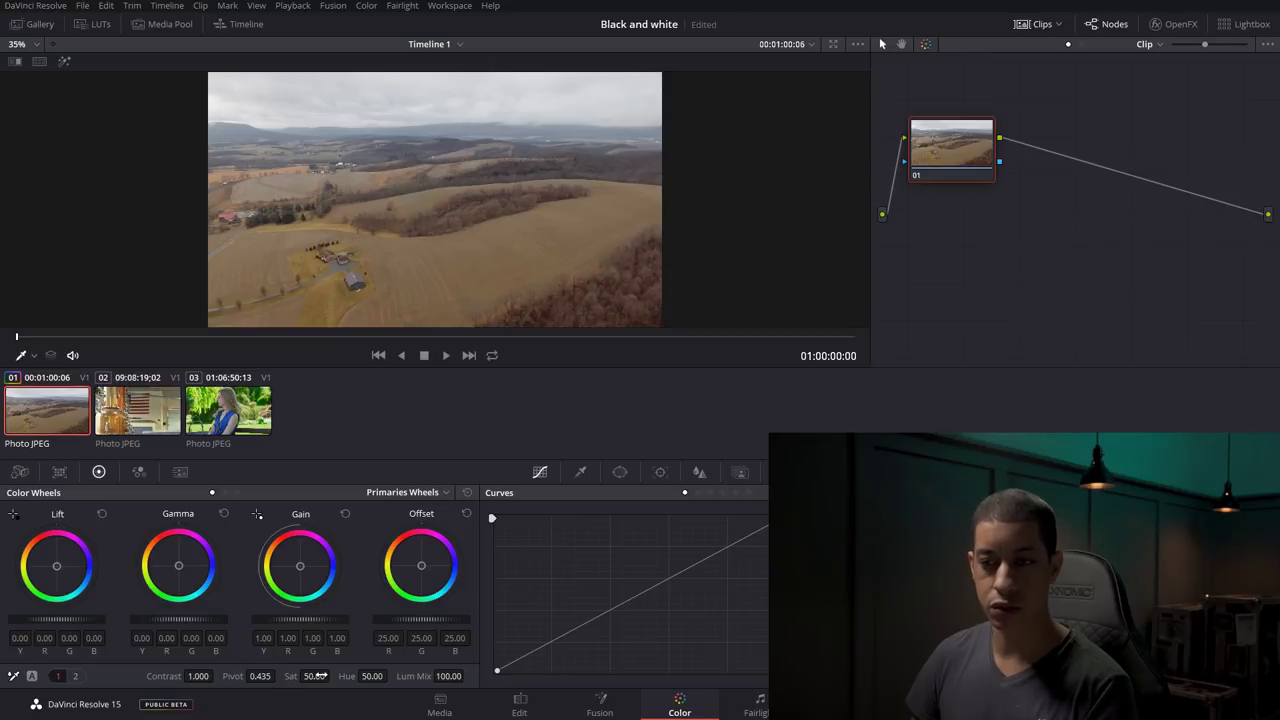
# Make the countryside clip monochrome in the RGB Mixer and raise its red output to 0.56.
pyautogui.click(142, 473)
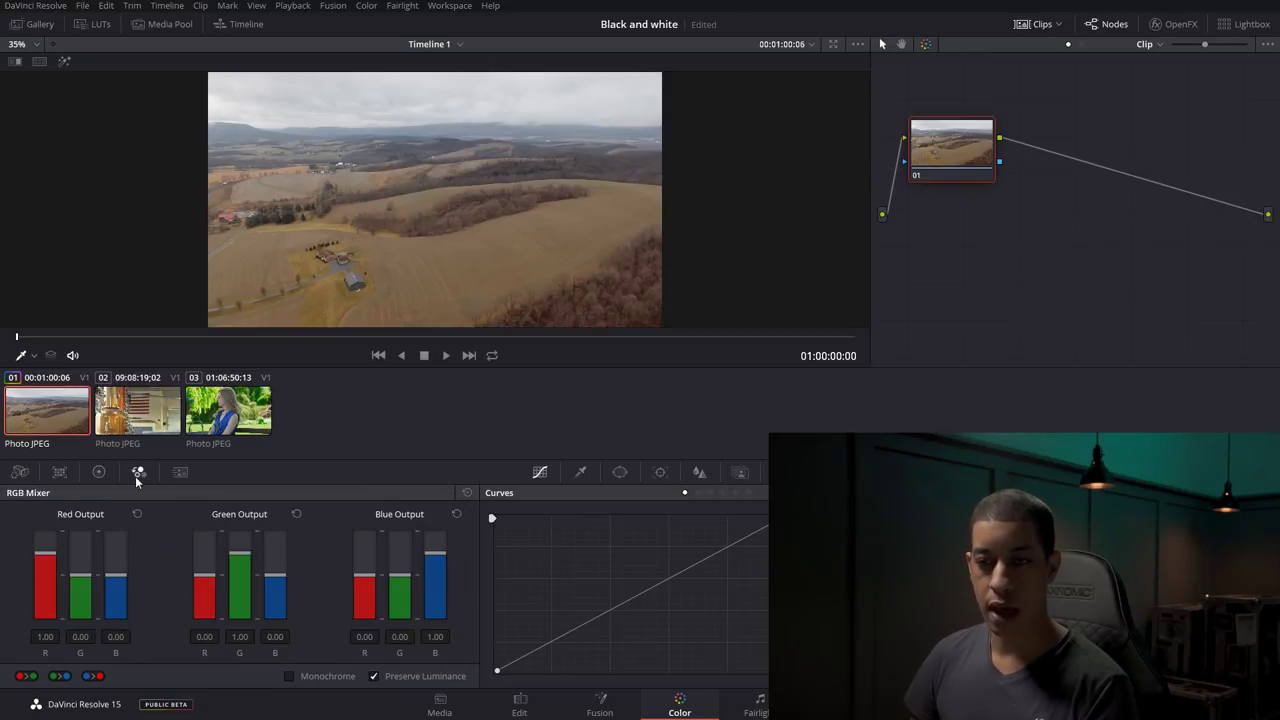
pyautogui.click(336, 679)
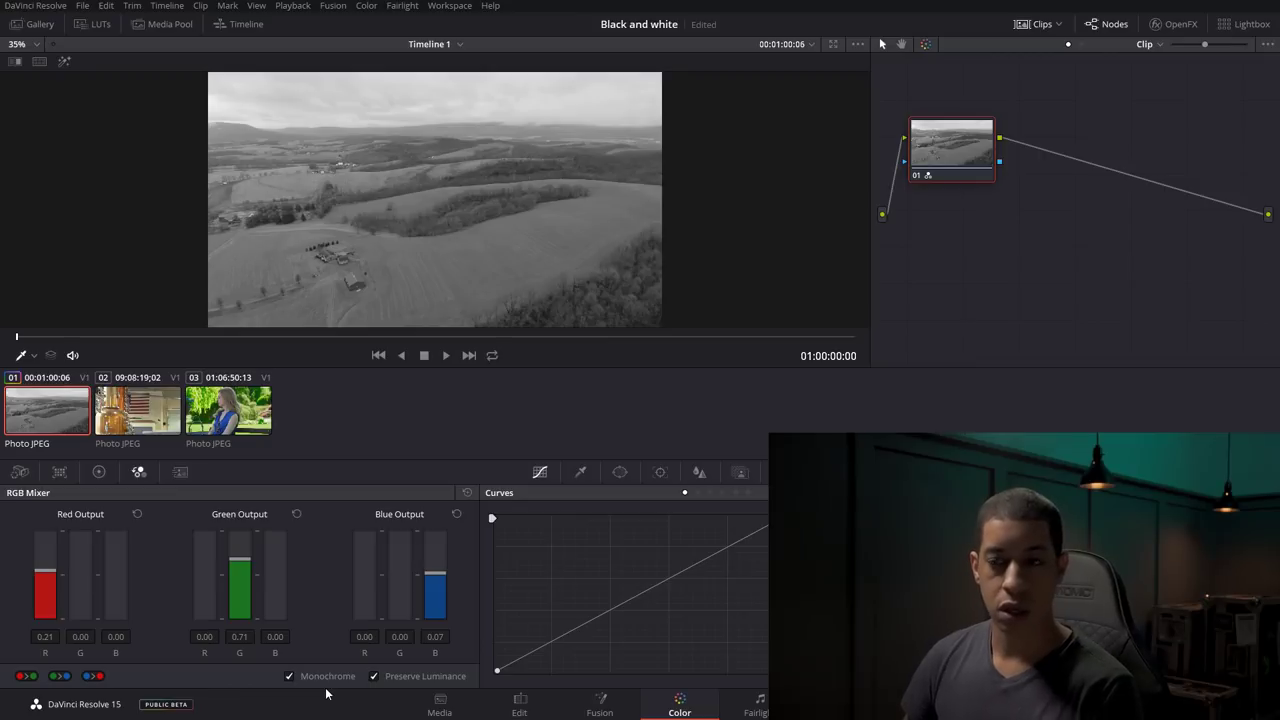
pyautogui.moveTo(43, 573)
pyautogui.mouseDown()
pyautogui.moveTo(43, 555)
pyautogui.moveTo(43, 585)
pyautogui.moveTo(43, 552)
pyautogui.moveTo(43, 565)
pyautogui.mouseUp()
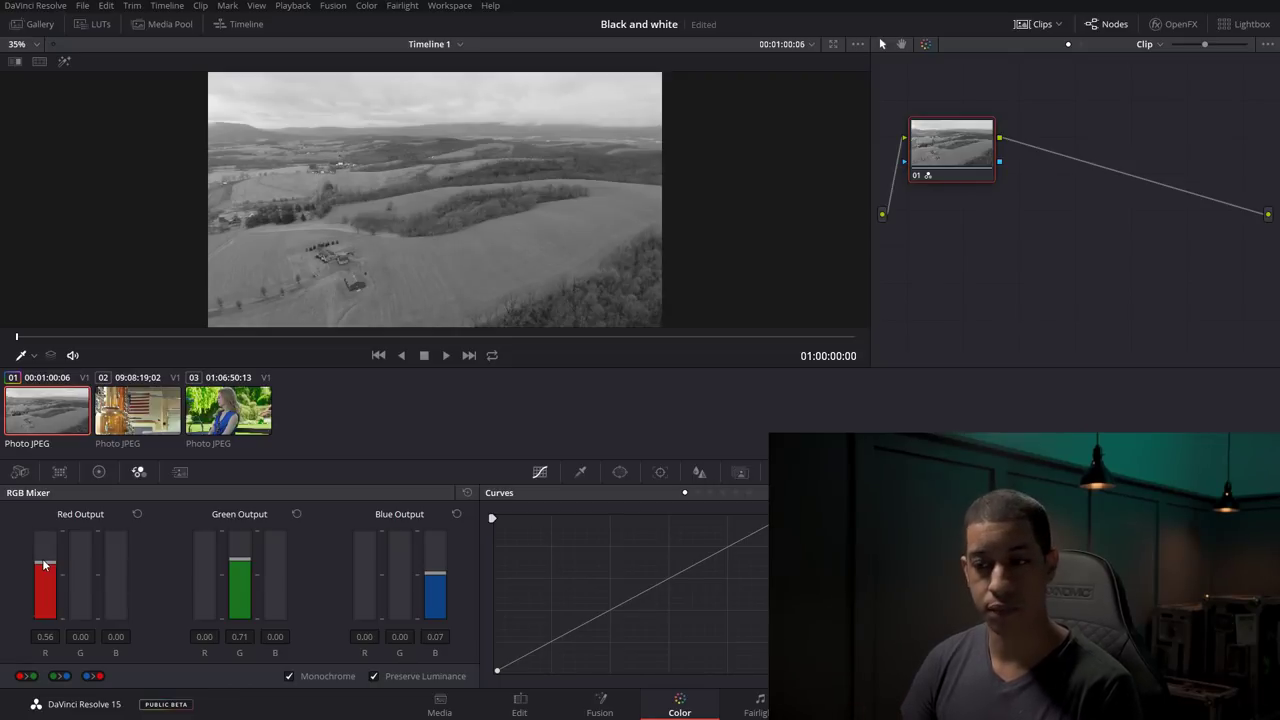
# Try a green output of 1.33 and a blue output of 0.64 in the RGB Mixer and undo both changes.
pyautogui.moveTo(240, 566)
pyautogui.mouseDown()
pyautogui.moveTo(238, 598)
pyautogui.moveTo(240, 546)
pyautogui.mouseUp()
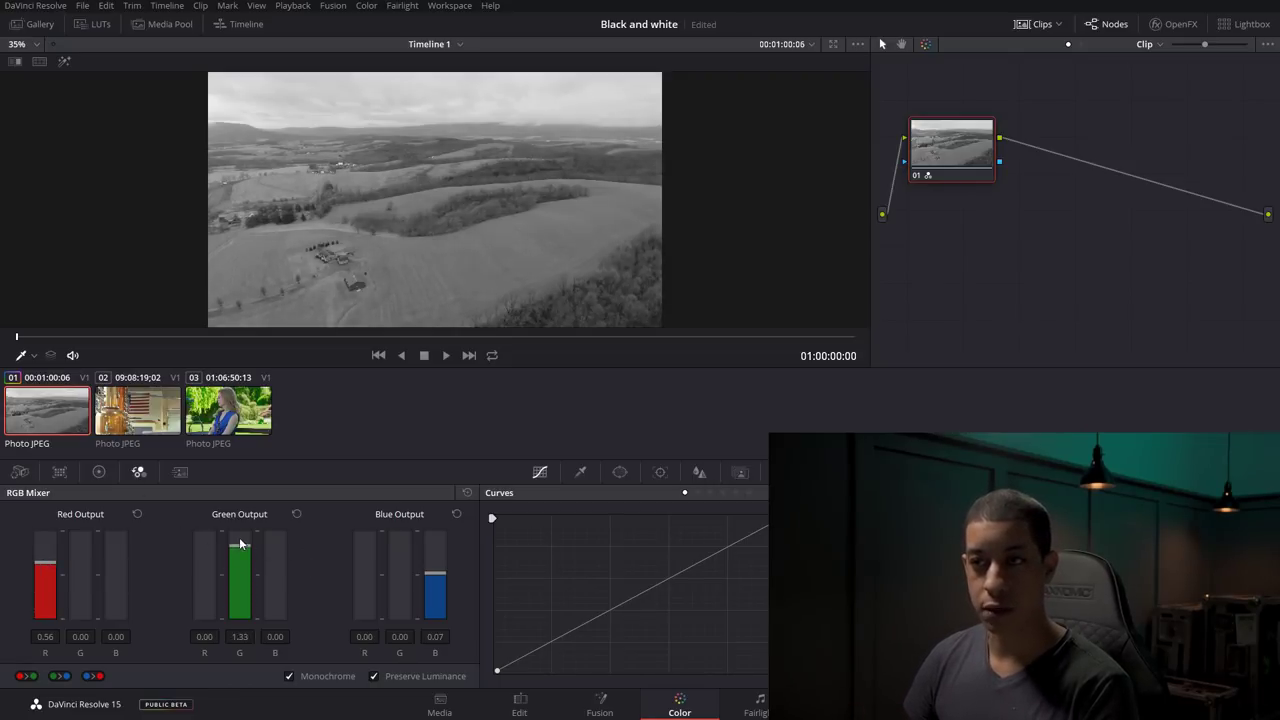
pyautogui.moveTo(440, 580)
pyautogui.mouseDown()
pyautogui.moveTo(436, 548)
pyautogui.moveTo(433, 565)
pyautogui.mouseUp()
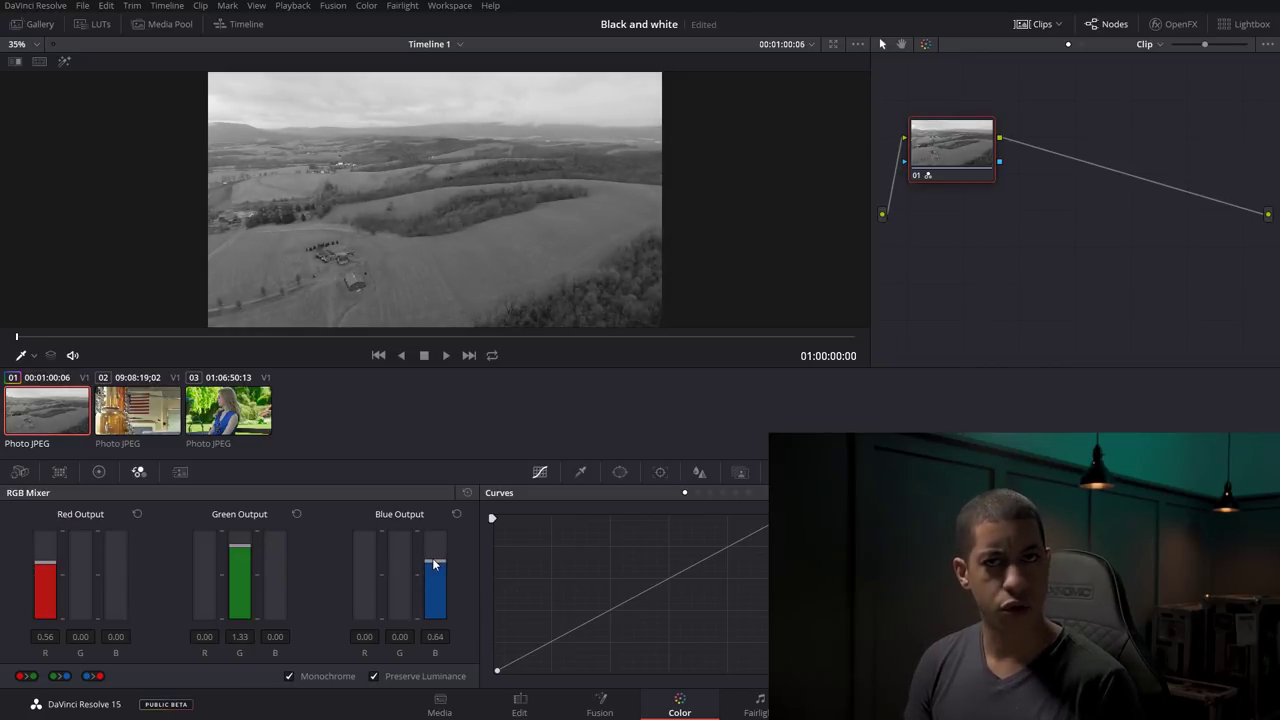
pyautogui.hotkey('ctrl', 'z')
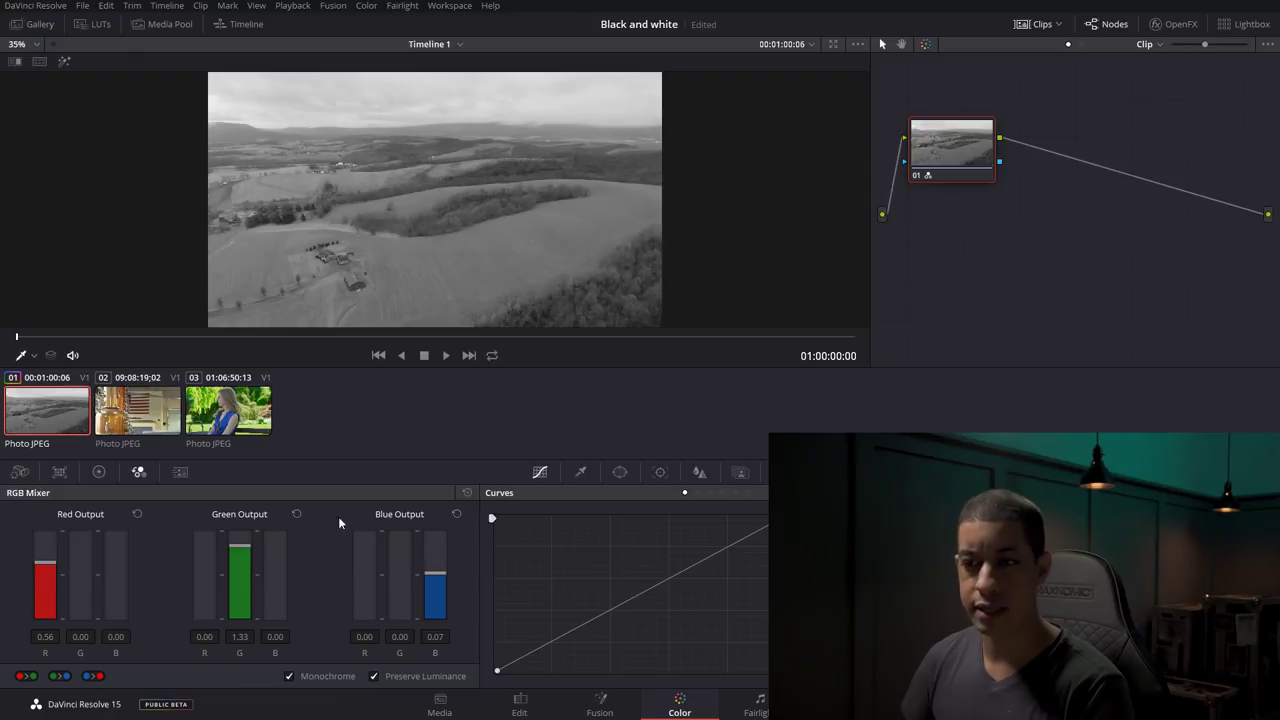
pyautogui.hotkey('ctrl', 'z')
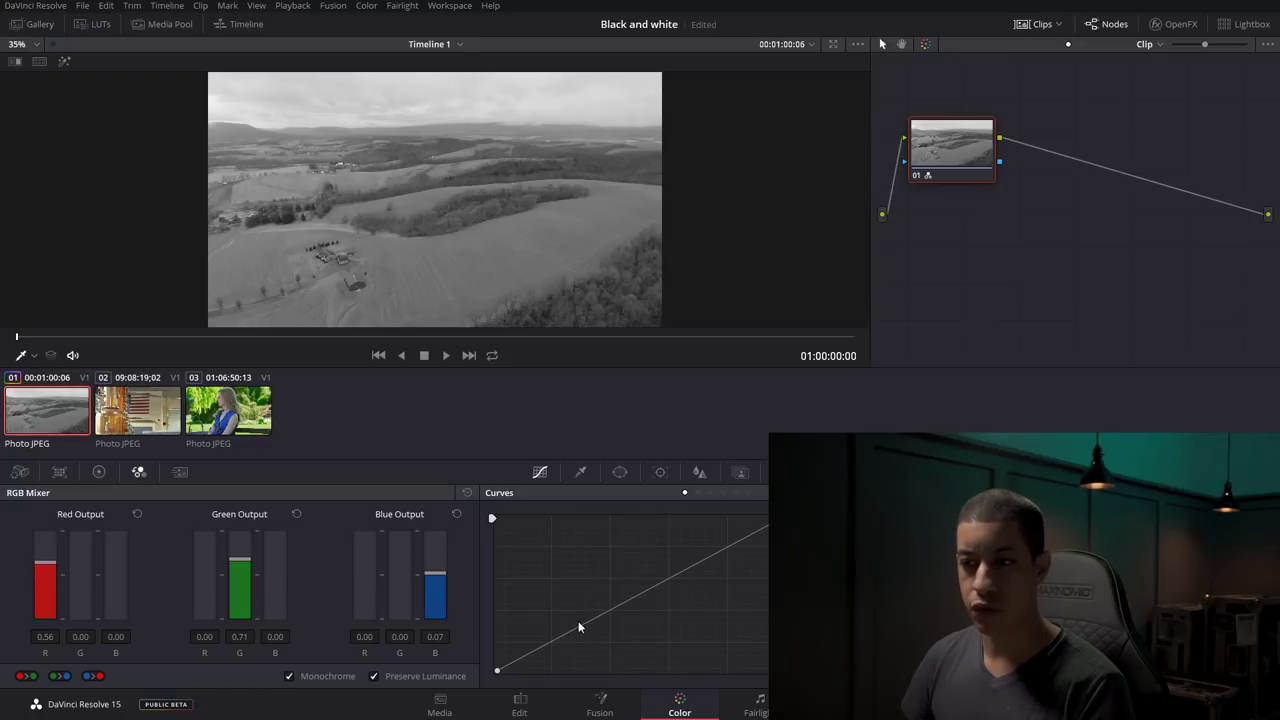
# Try shaping the countryside clip's red channel into an S-curve in the custom curves and reset the curves.
pyautogui.moveTo(579, 622); pyautogui.dragTo(571, 606)
pyautogui.moveTo(686, 557); pyautogui.dragTo(666, 531)
pyautogui.moveTo(580, 609); pyautogui.dragTo(683, 586)
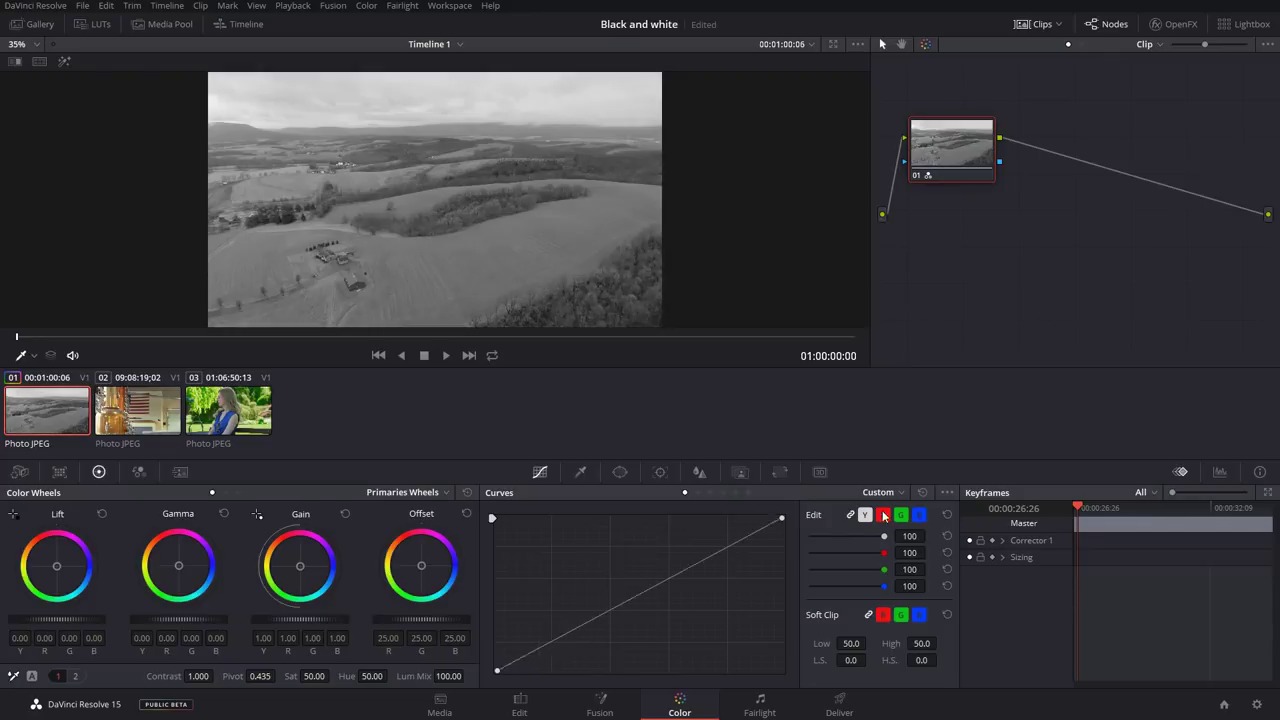
pyautogui.click(883, 515)
pyautogui.moveTo(706, 555); pyautogui.dragTo(703, 522)
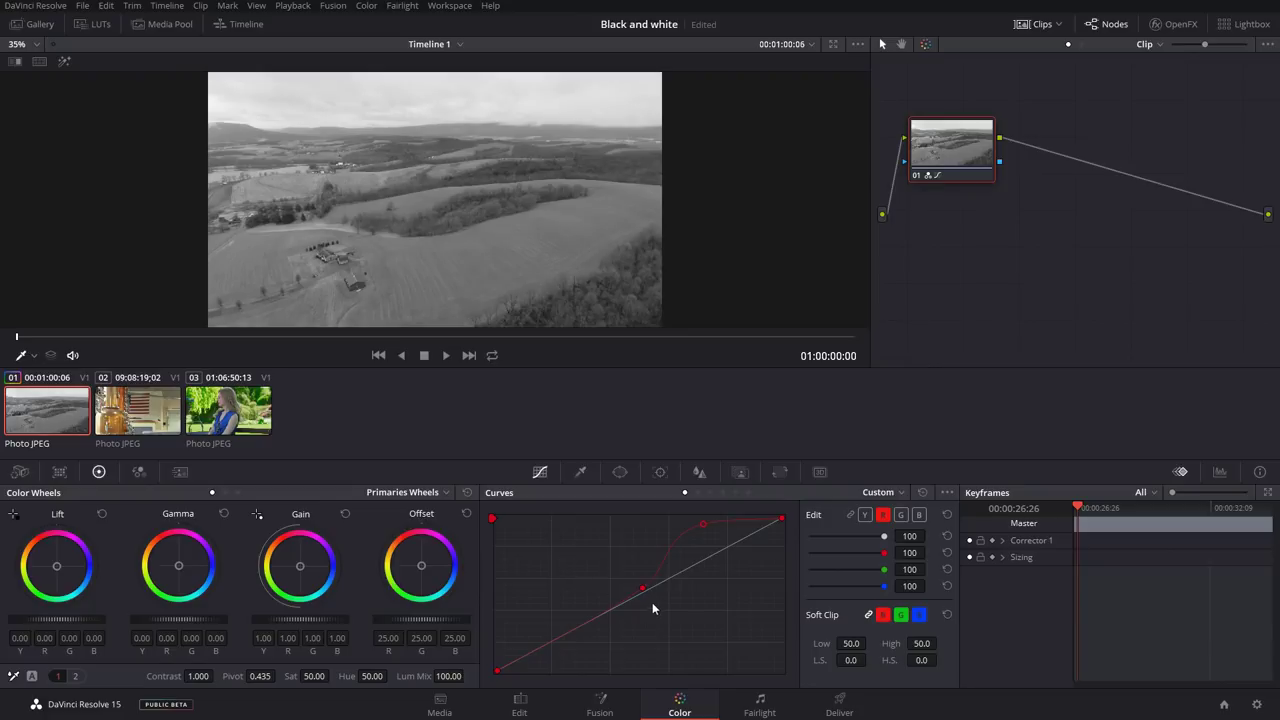
pyautogui.moveTo(638, 591); pyautogui.dragTo(613, 602)
pyautogui.moveTo(555, 646); pyautogui.dragTo(568, 665)
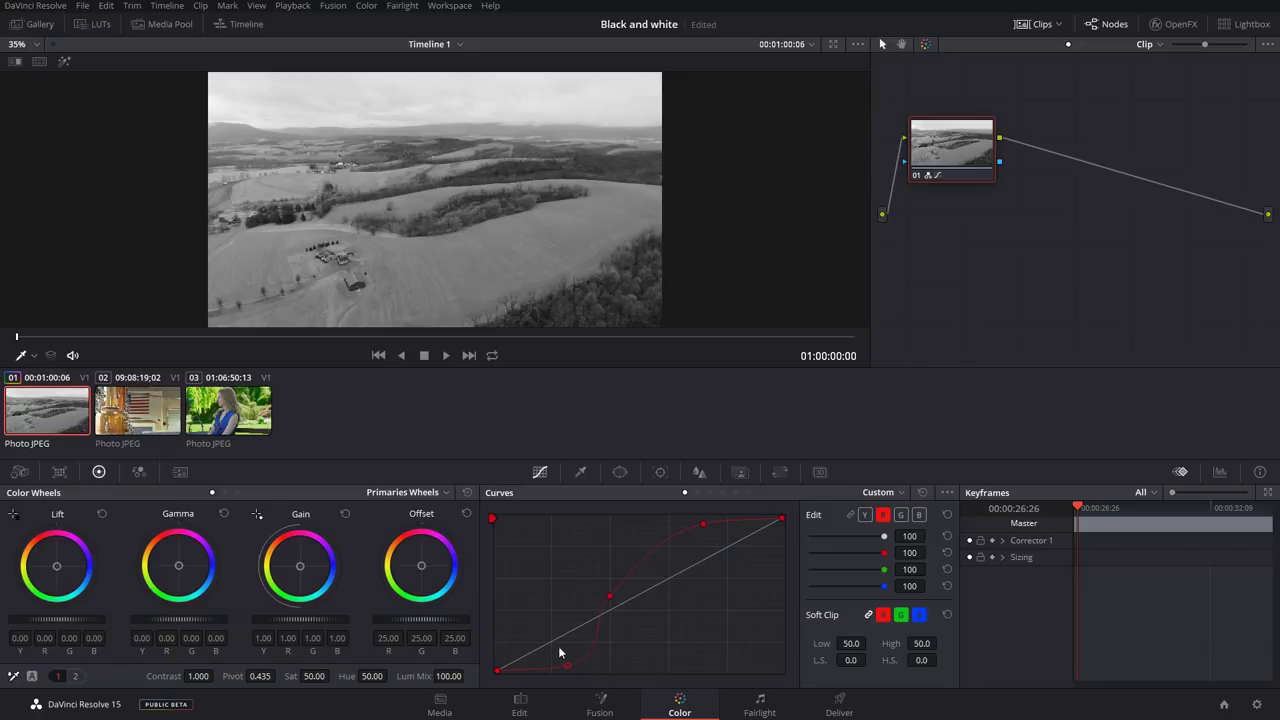
pyautogui.moveTo(569, 670)
pyautogui.mouseDown()
pyautogui.moveTo(557, 655)
pyautogui.moveTo(571, 683)
pyautogui.mouseUp()
pyautogui.click(922, 492)
# Make the distillery clip monochrome in the RGB Mixer, toggling the option to compare it with the original colours.
pyautogui.moveTo(945, 152); pyautogui.dragTo(957, 153)
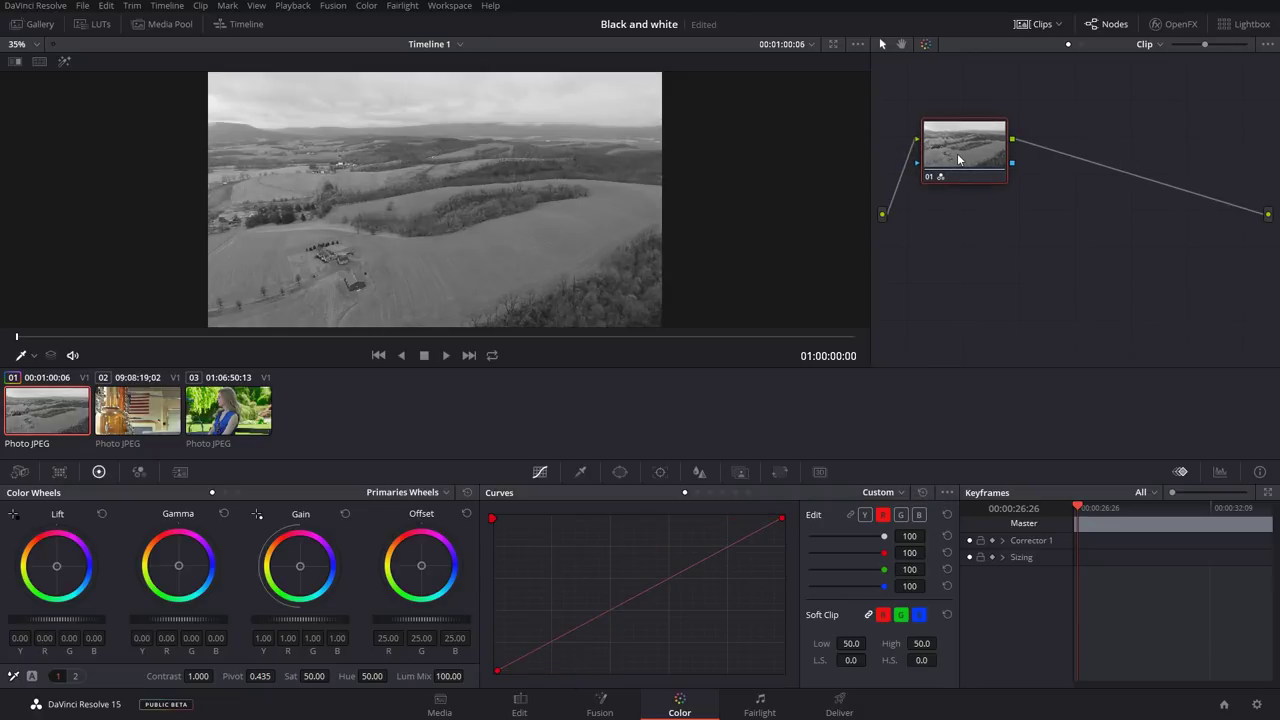
pyautogui.click(226, 492)
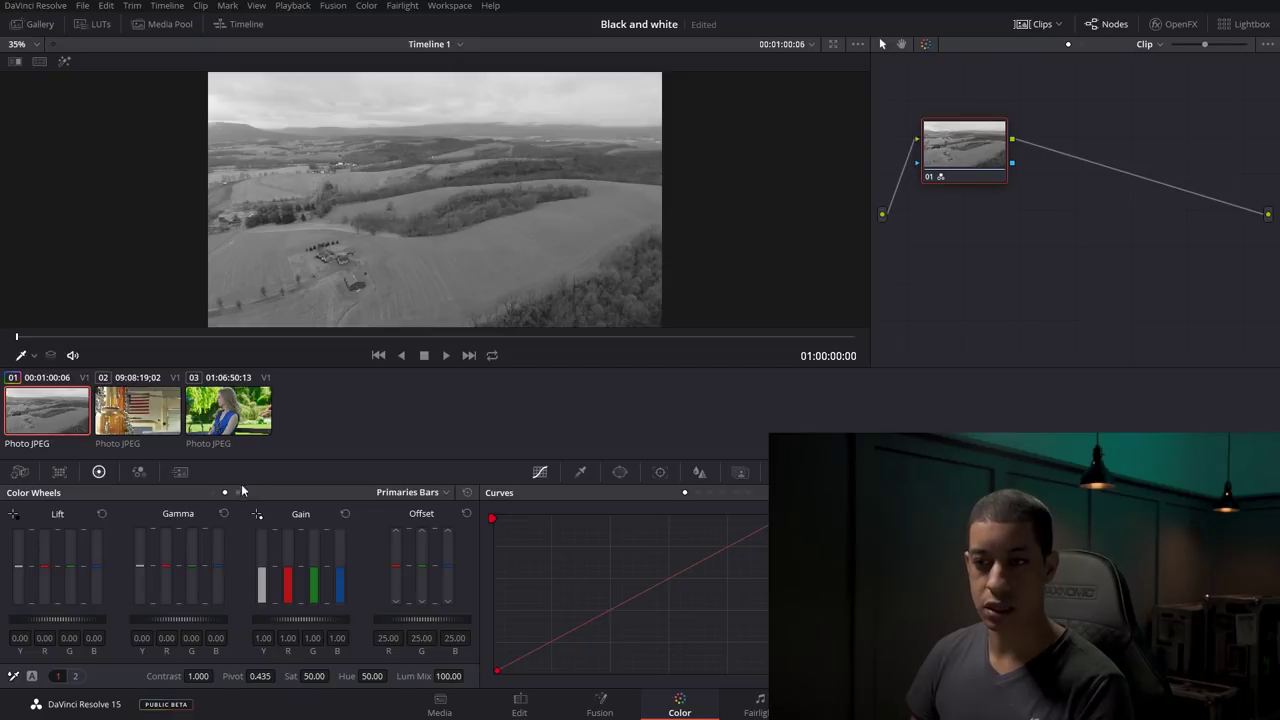
pyautogui.click(140, 472)
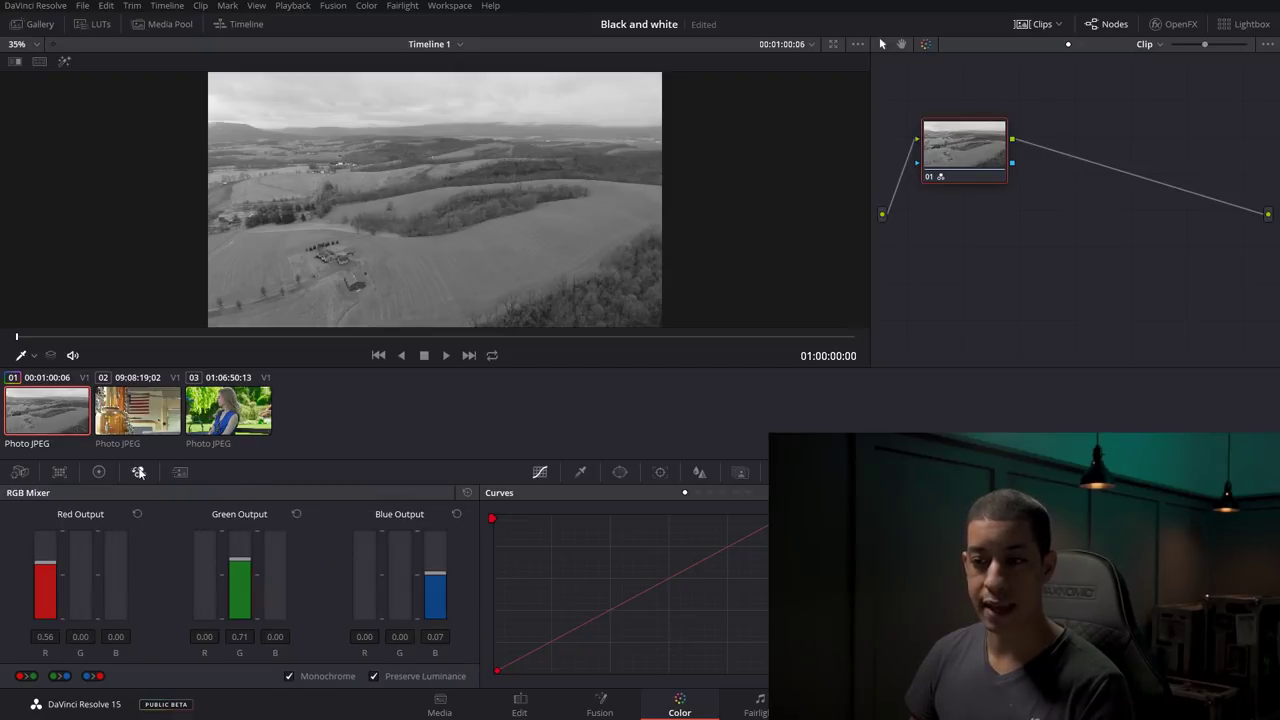
pyautogui.click(153, 423)
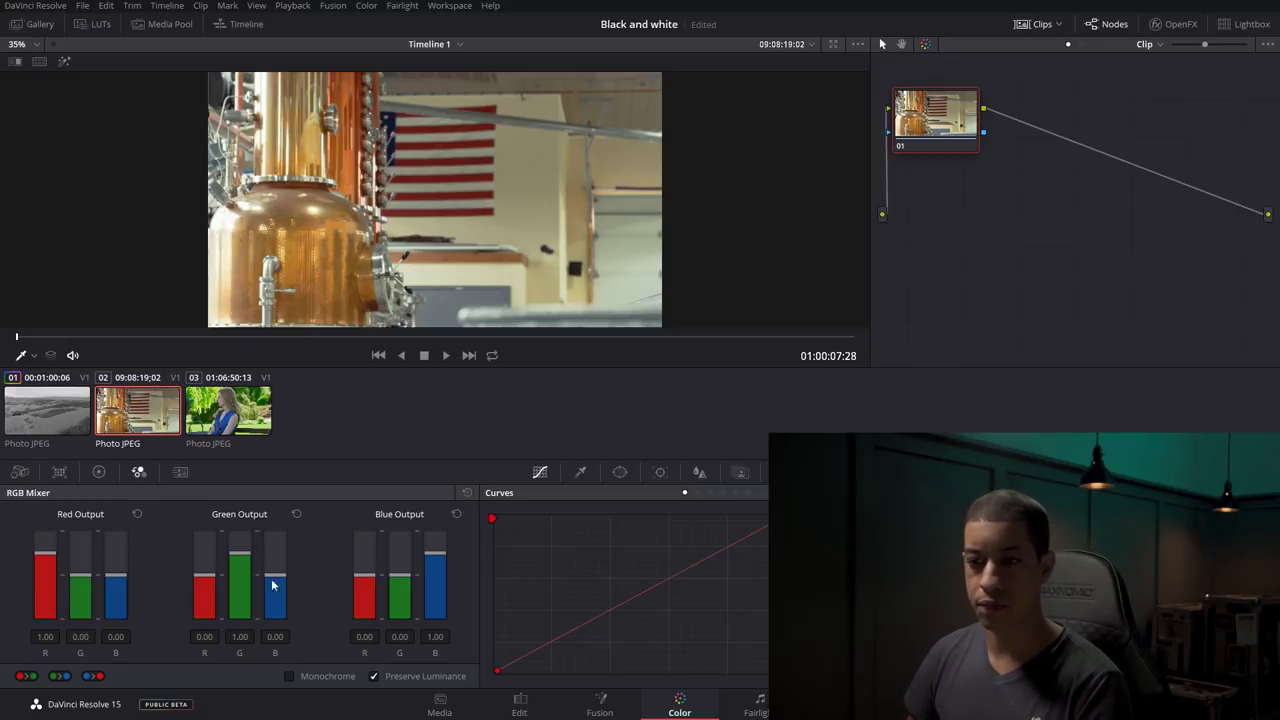
pyautogui.click(289, 676)
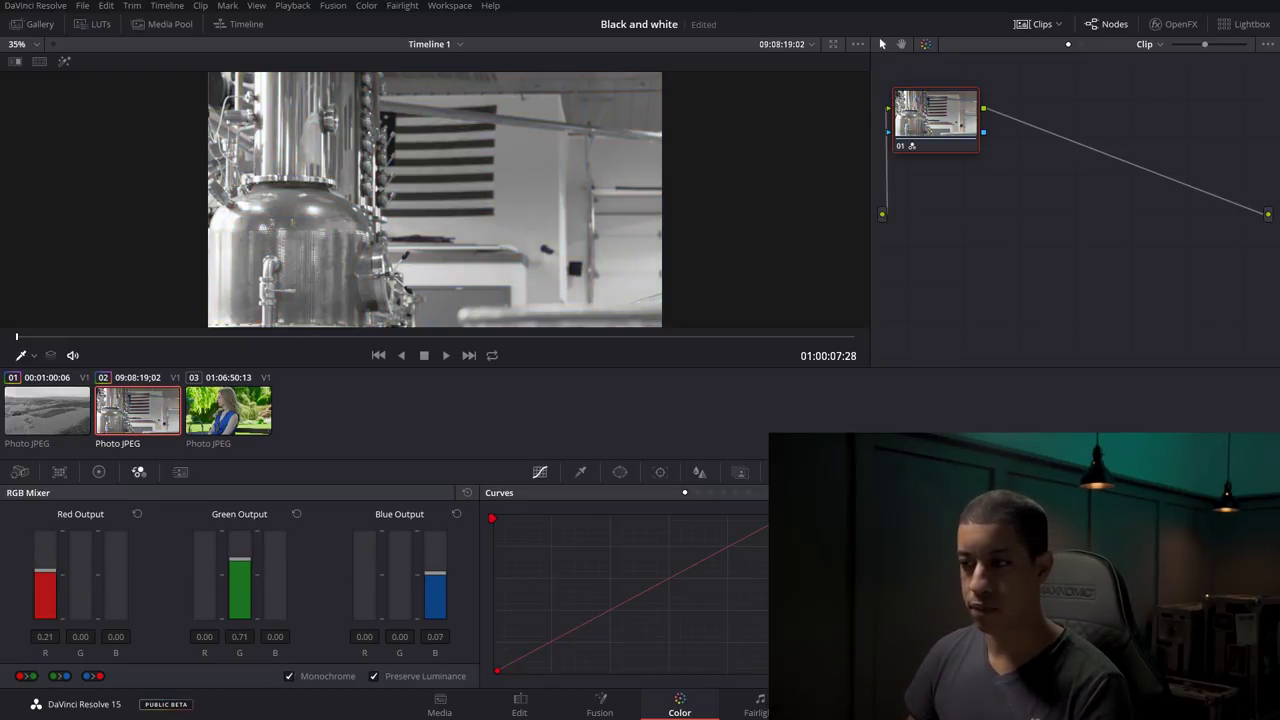
pyautogui.moveTo(950, 128); pyautogui.dragTo(952, 133)
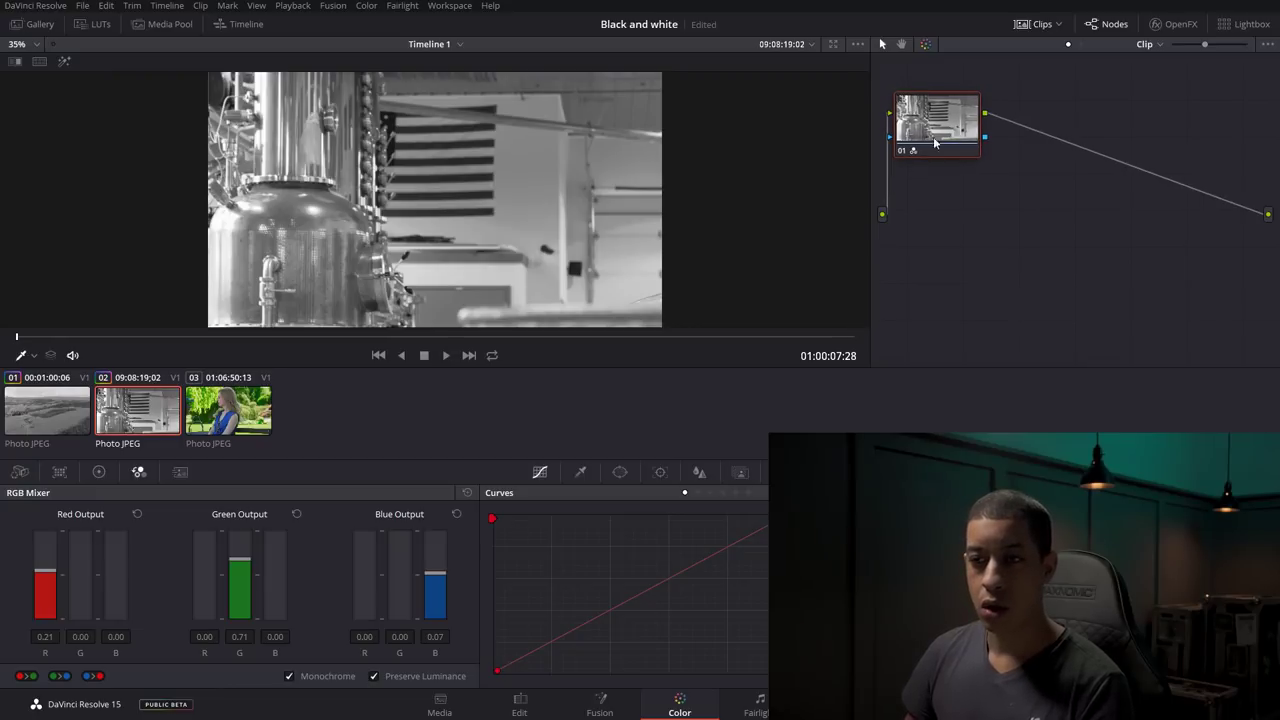
pyautogui.click(312, 676)
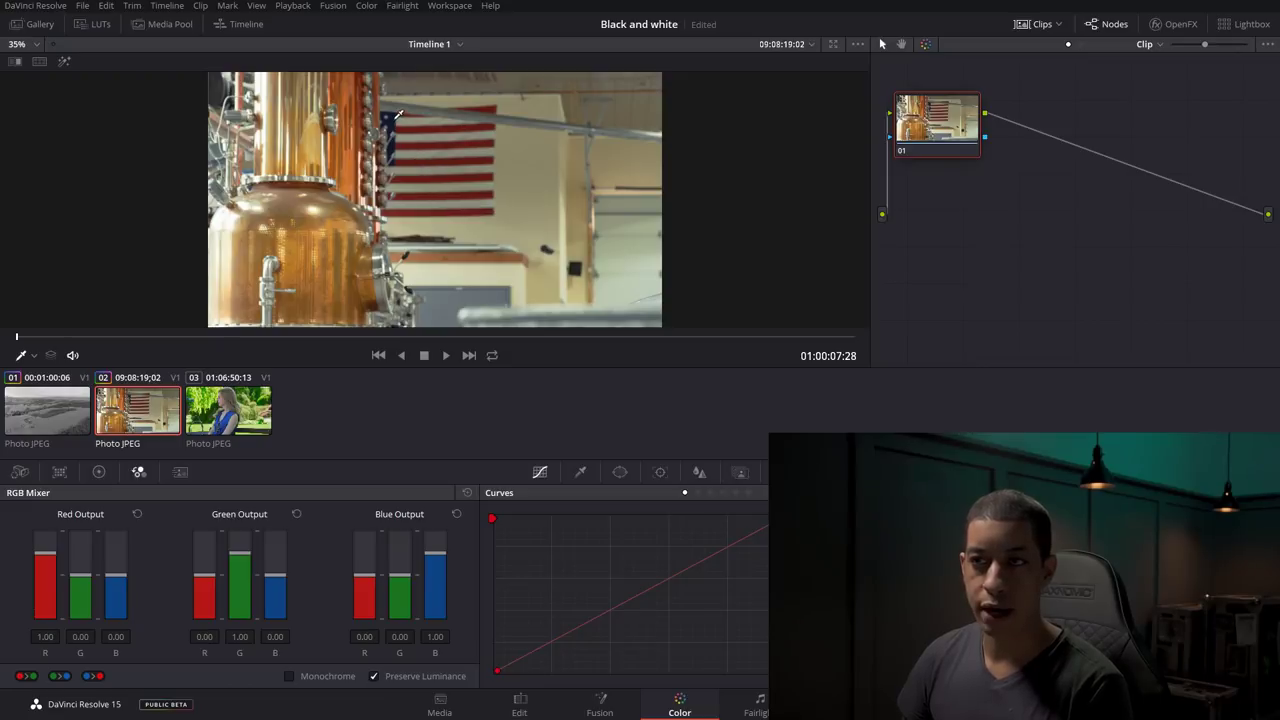
pyautogui.click(315, 680)
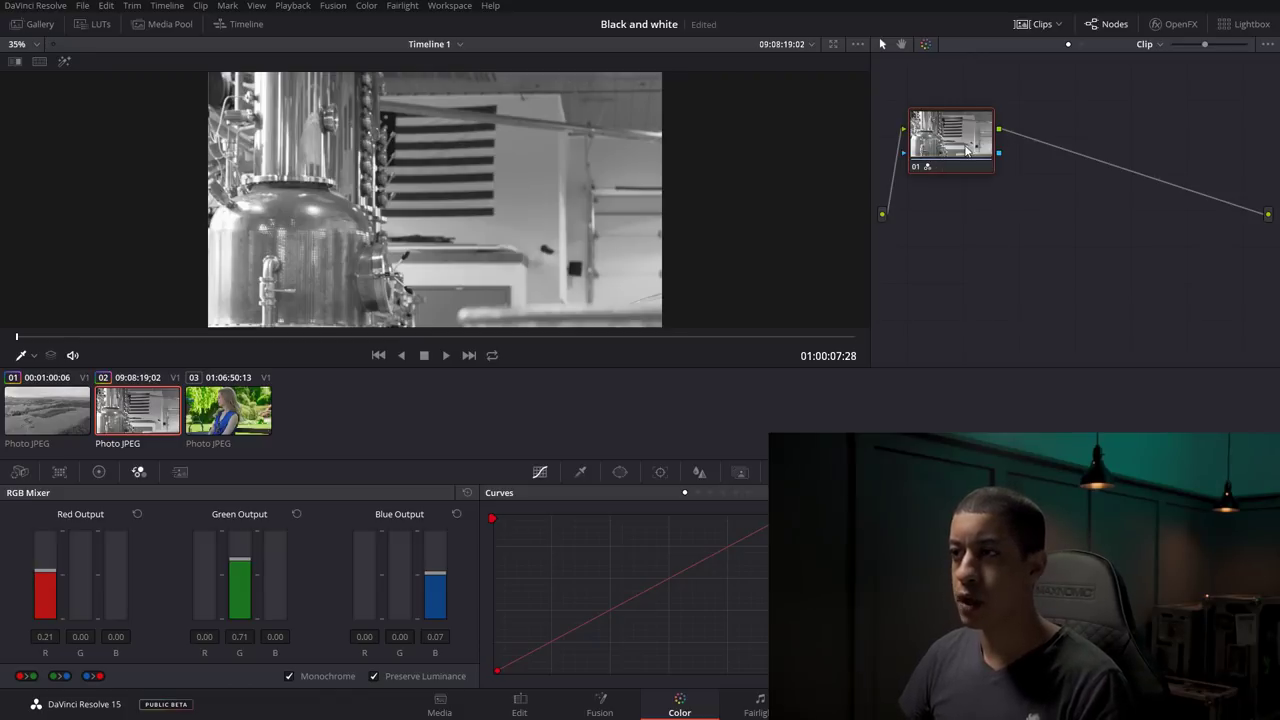
# Add a layer node with a layer mixer to the distillery clip's monochrome node and arrange the nodes neatly.
pyautogui.moveTo(967, 151); pyautogui.dragTo(979, 160)
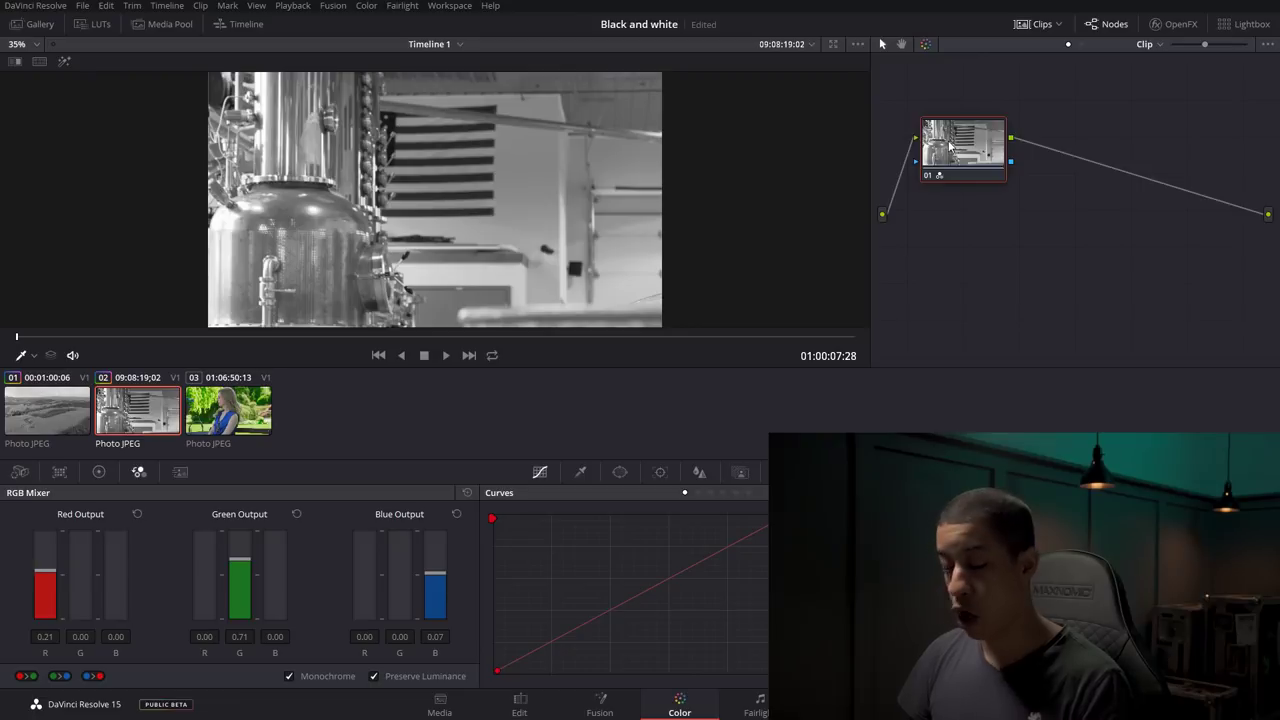
pyautogui.hotkey('alt', 'l')
pyautogui.moveTo(1075, 158); pyautogui.dragTo(1072, 176)
pyautogui.moveTo(962, 230)
pyautogui.mouseDown()
pyautogui.moveTo(945, 232)
pyautogui.moveTo(969, 228)
pyautogui.mouseUp()
pyautogui.moveTo(1076, 176); pyautogui.dragTo(1080, 177)
pyautogui.moveTo(993, 224); pyautogui.dragTo(997, 225)
pyautogui.moveTo(942, 135); pyautogui.dragTo(938, 133)
pyautogui.moveTo(957, 220)
pyautogui.mouseDown()
pyautogui.moveTo(915, 198)
pyautogui.moveTo(966, 130)
pyautogui.moveTo(973, 233)
pyautogui.moveTo(995, 232)
pyautogui.moveTo(968, 236)
pyautogui.mouseUp()
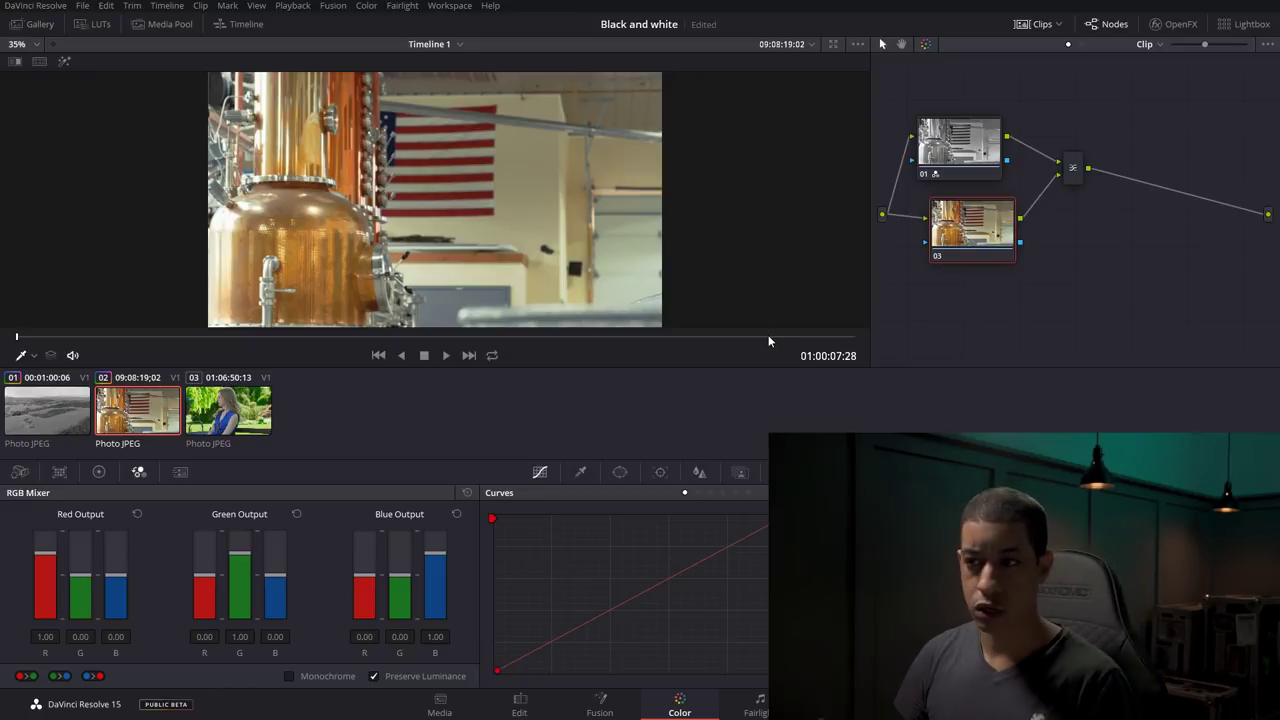
# Try a circular window around the flag on the new layer node and turn the window off again.
pyautogui.click(620, 471)
pyautogui.click(509, 558)
pyautogui.moveTo(520, 185)
pyautogui.mouseDown()
pyautogui.moveTo(514, 173)
pyautogui.moveTo(456, 244)
pyautogui.moveTo(510, 182)
pyautogui.moveTo(508, 200)
pyautogui.mouseUp()
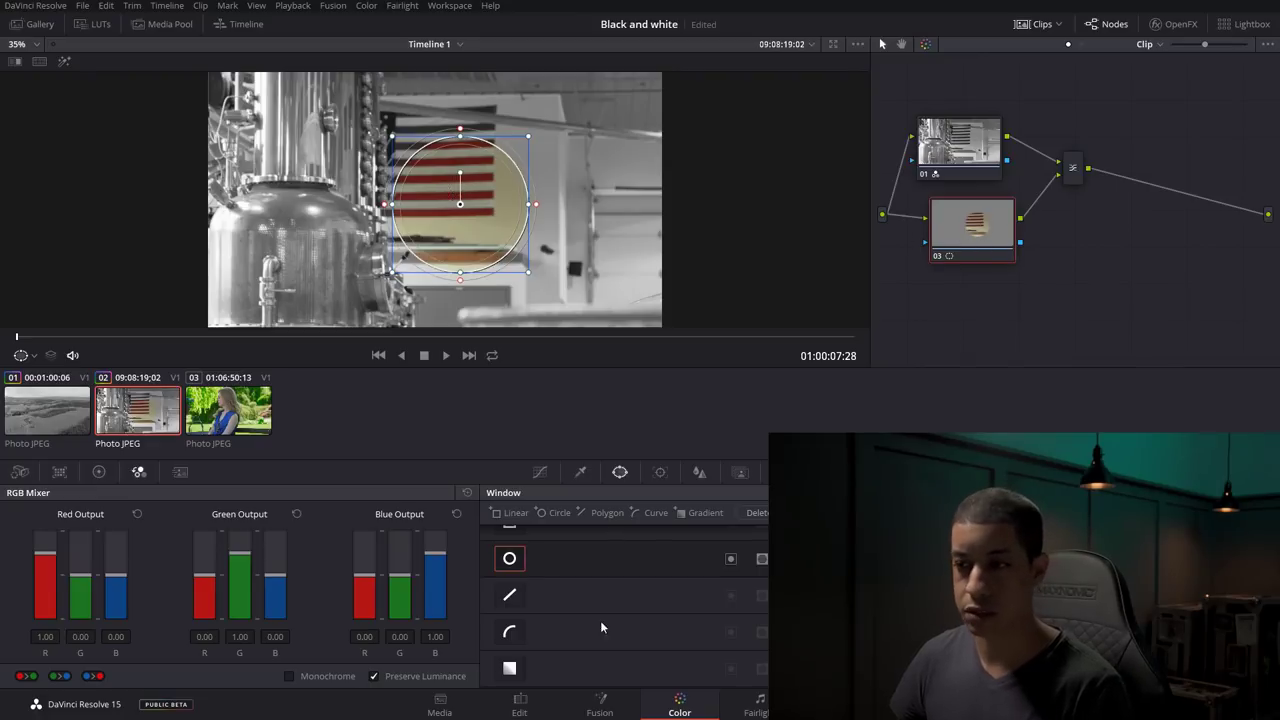
pyautogui.click(509, 560)
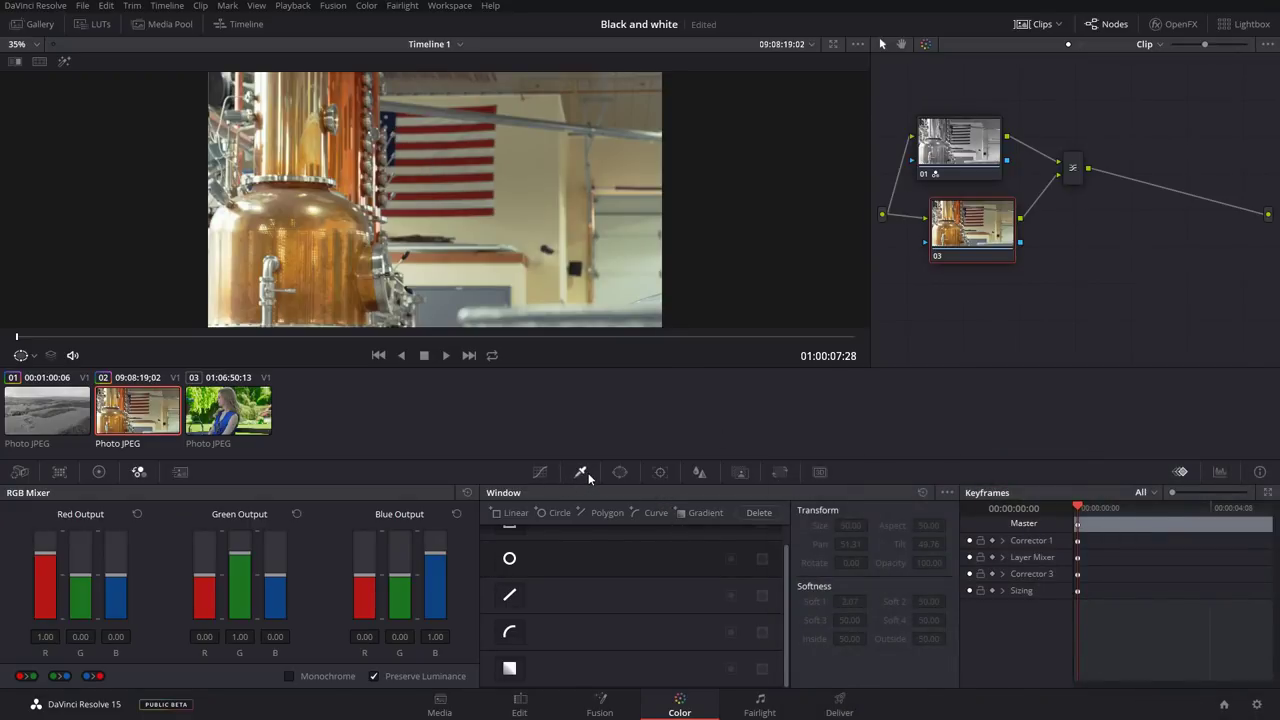
# Key the flag's red stripes on the layer node with the HSL qualifier and inspect the selection in the highlight view.
pyautogui.click(580, 472)
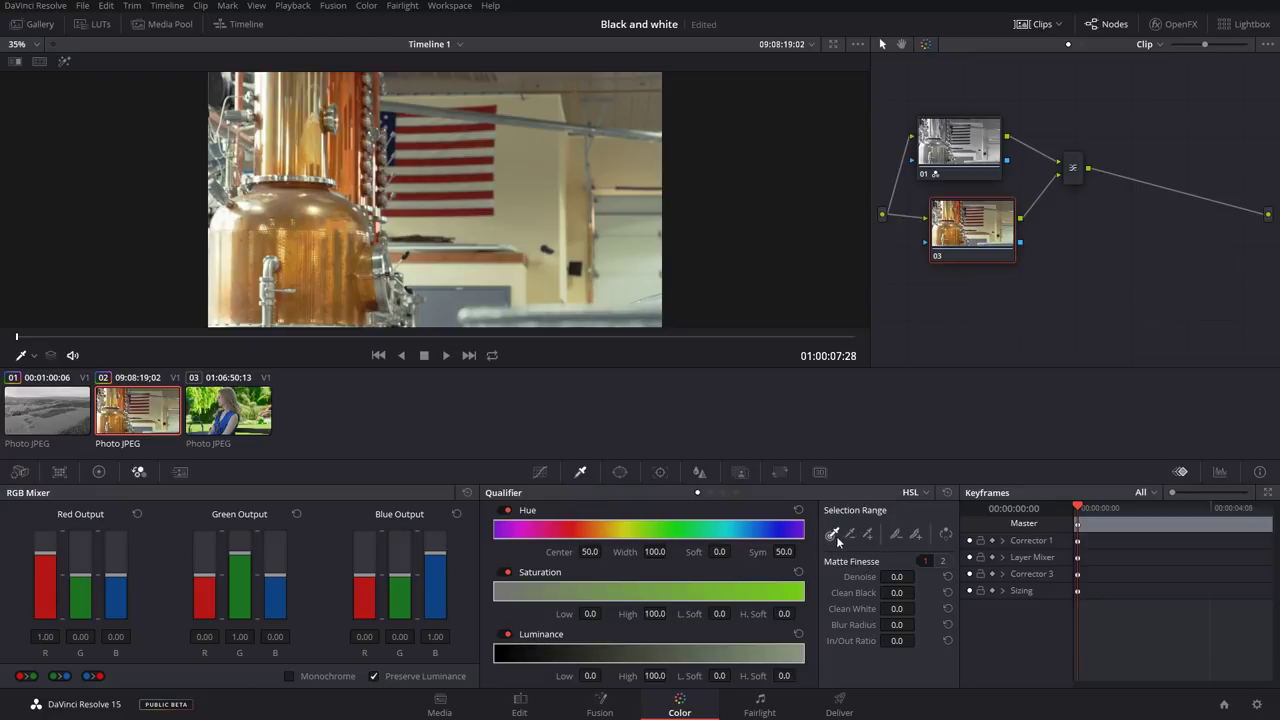
pyautogui.click(439, 123)
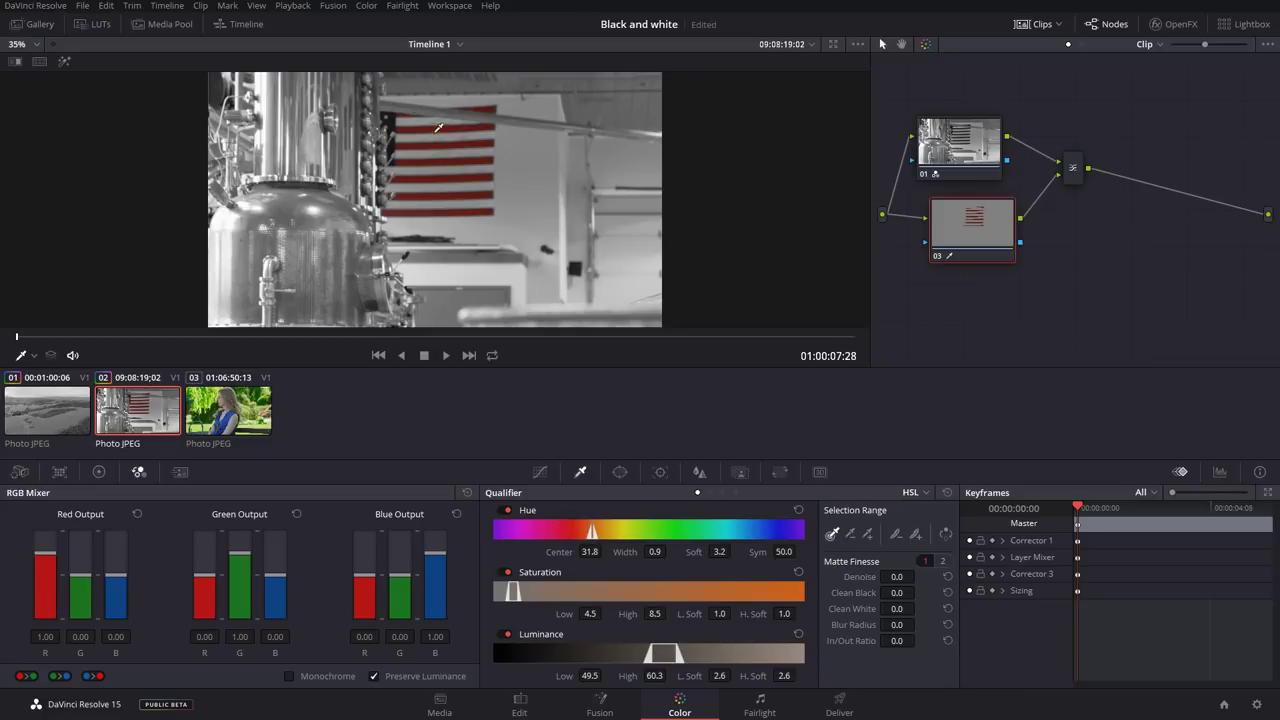
pyautogui.click(65, 61)
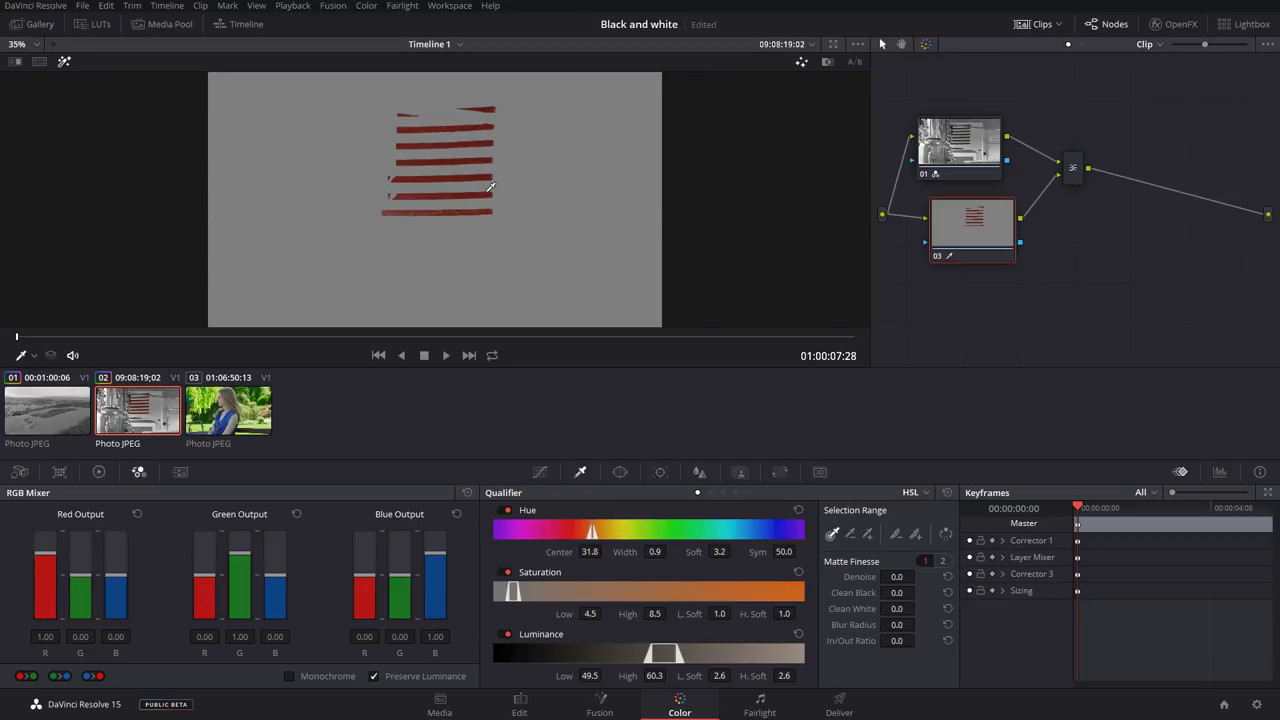
pyautogui.scroll(5, 406, 207)
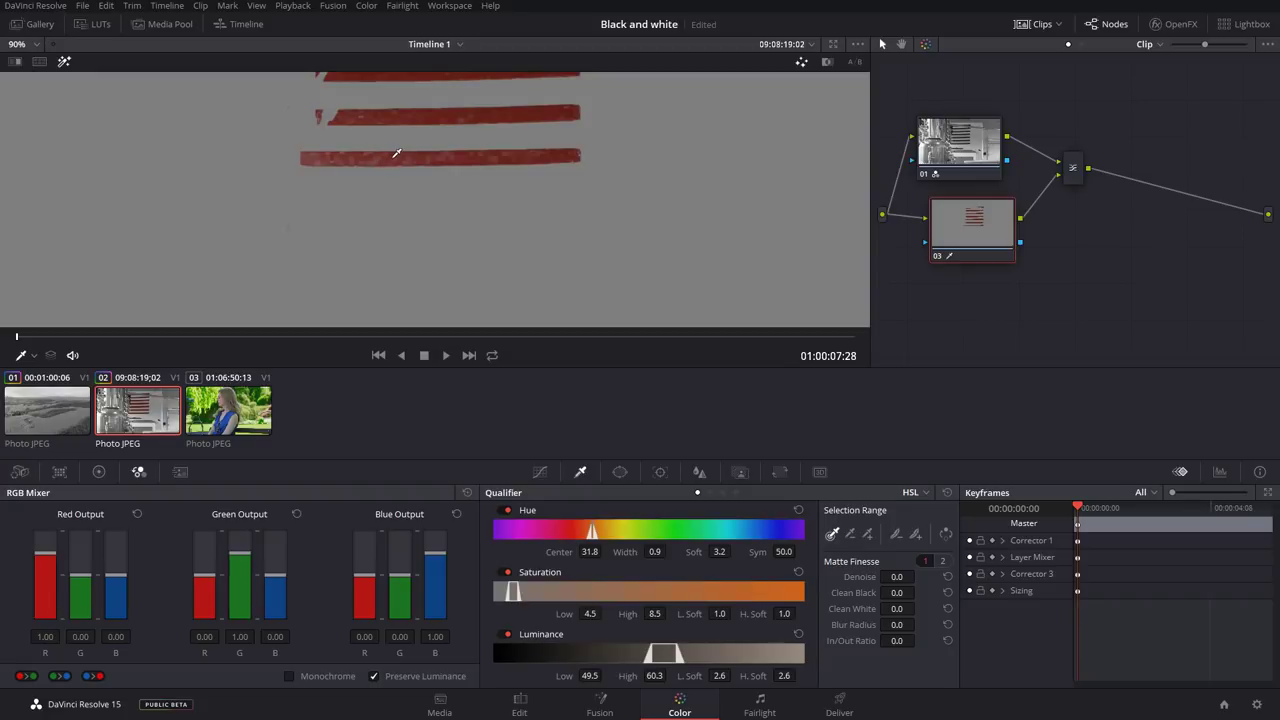
# Set Clean White to 17.0 for the stripe matte using the black-and-white highlight, and return to the colour highlight.
pyautogui.click(801, 61)
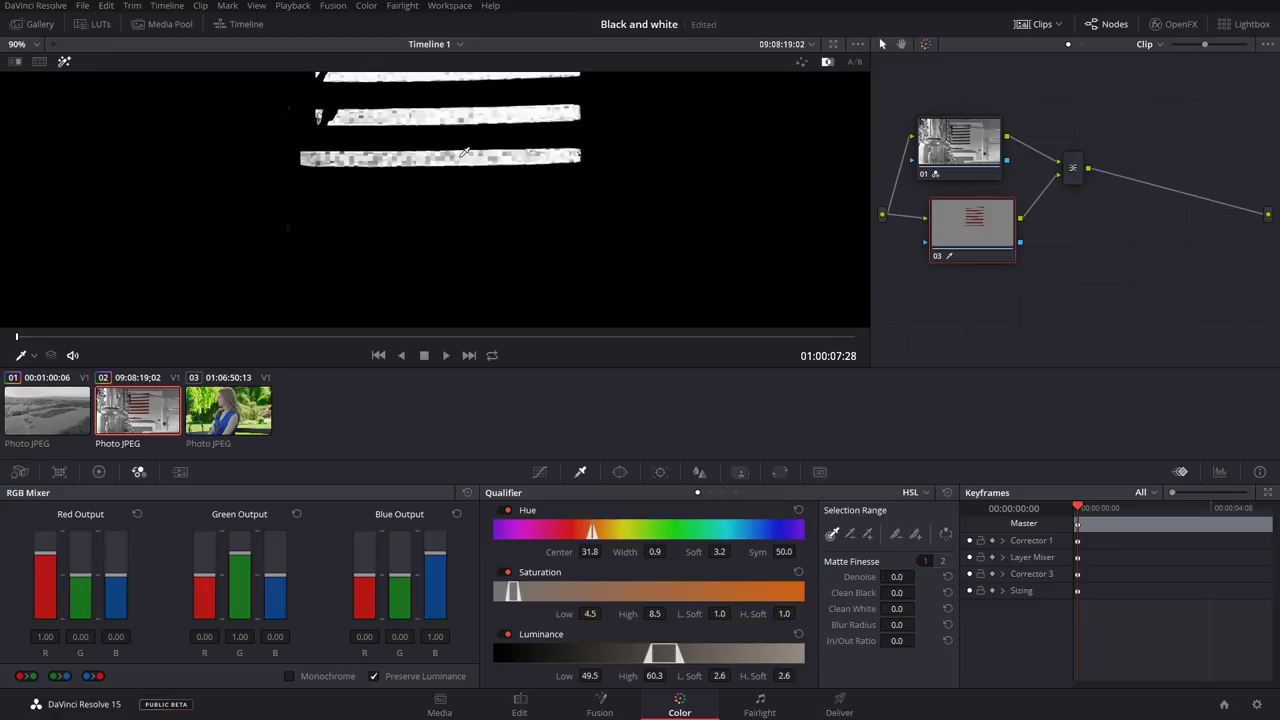
pyautogui.moveTo(893, 608); pyautogui.dragTo(918, 608)
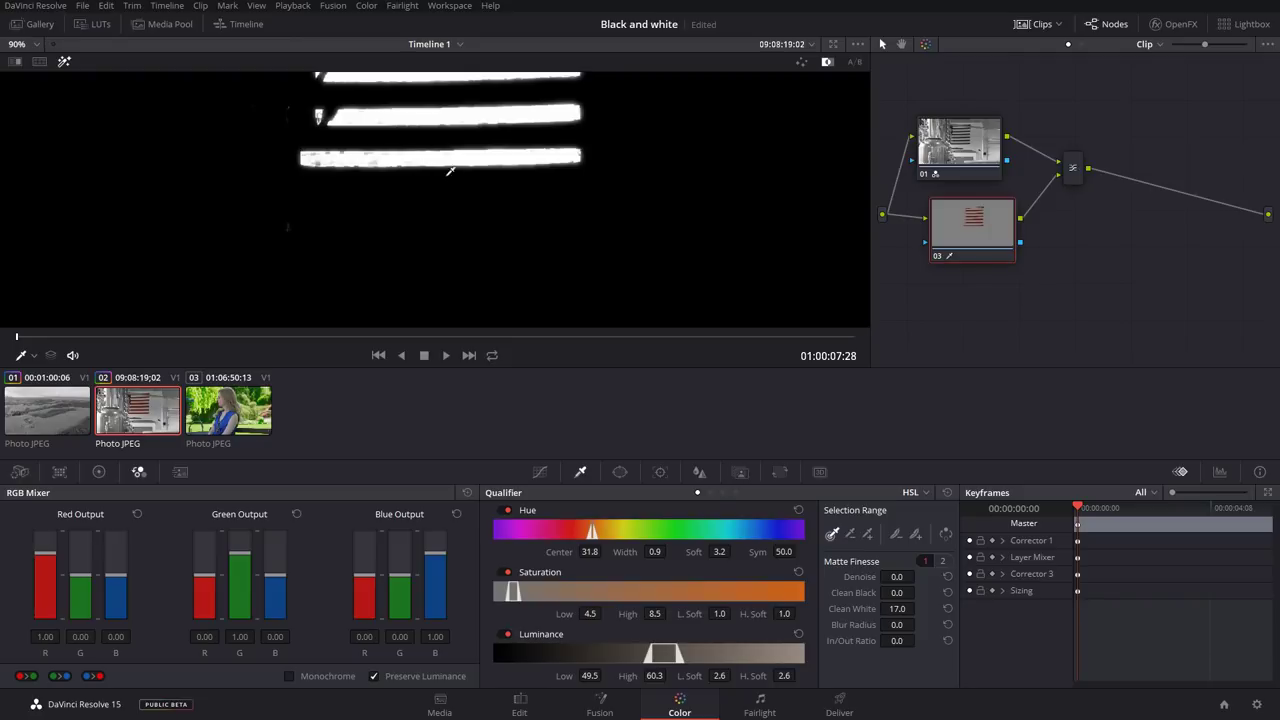
pyautogui.click(801, 62)
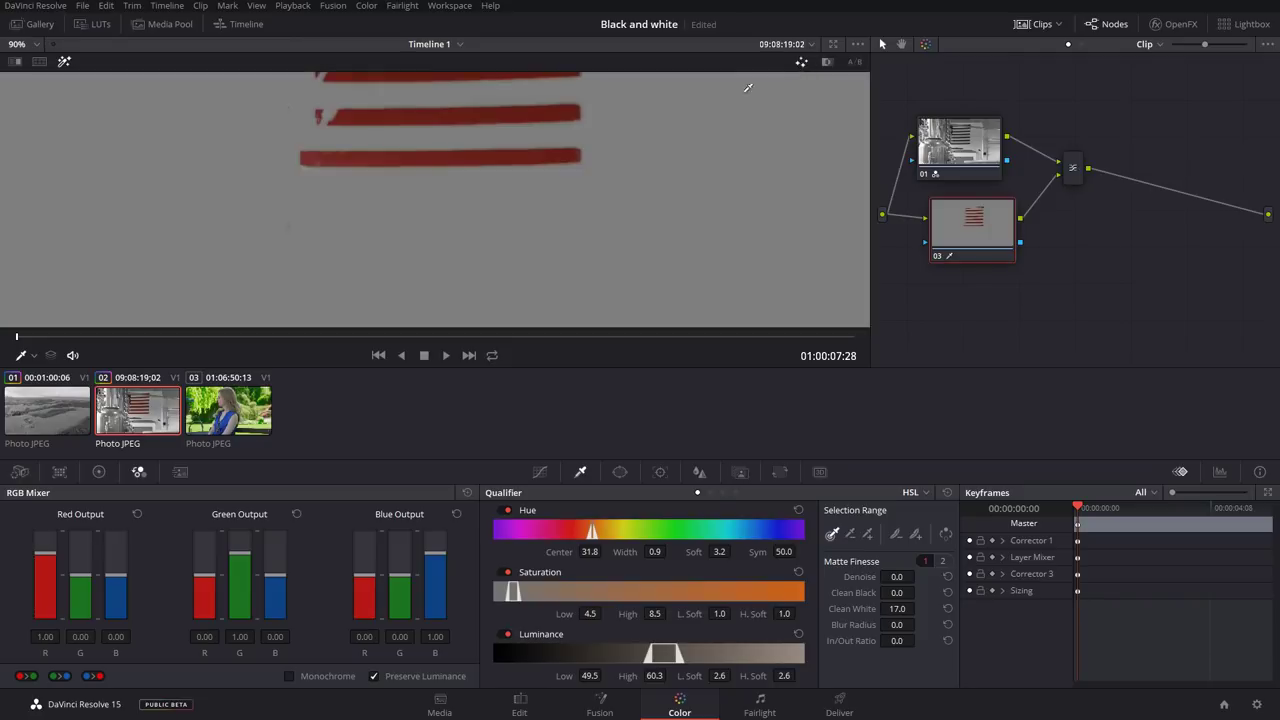
# Inspect the keyed stripes across the whole frame in the highlight view and turn the highlight off.
pyautogui.scroll(-5, 427, 163)
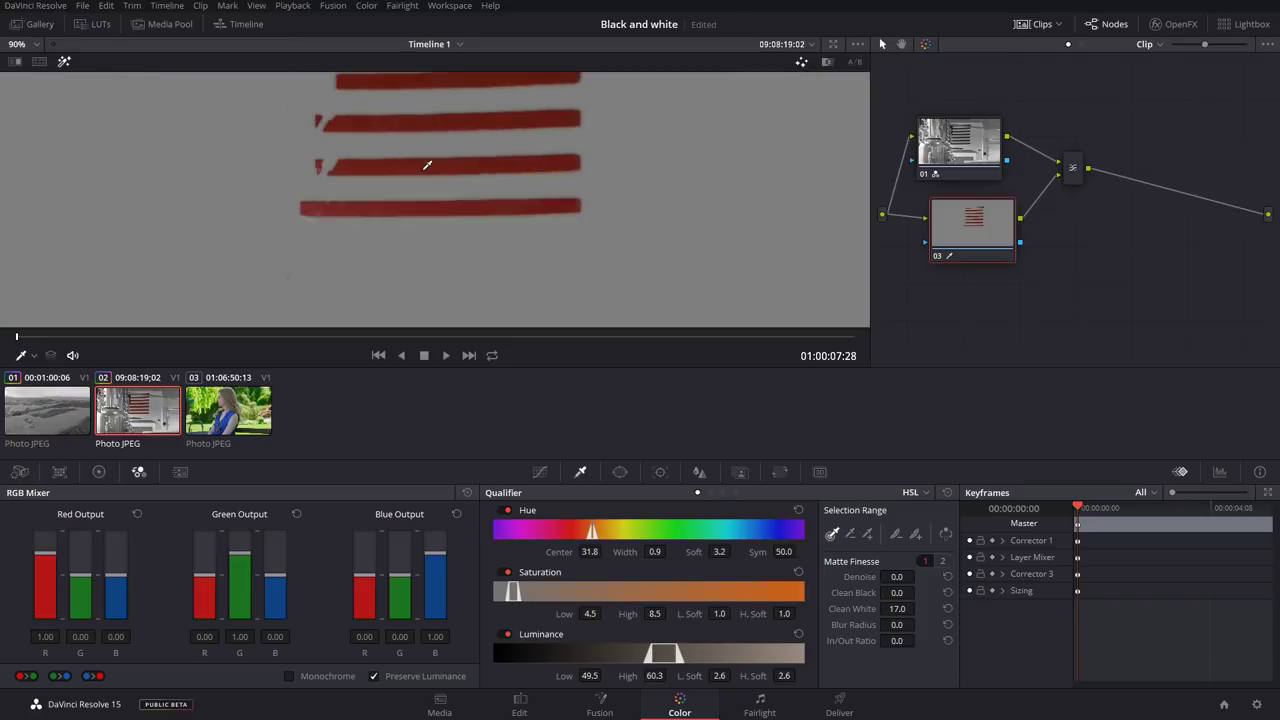
pyautogui.moveTo(427, 163); pyautogui.dragTo(438, 207)
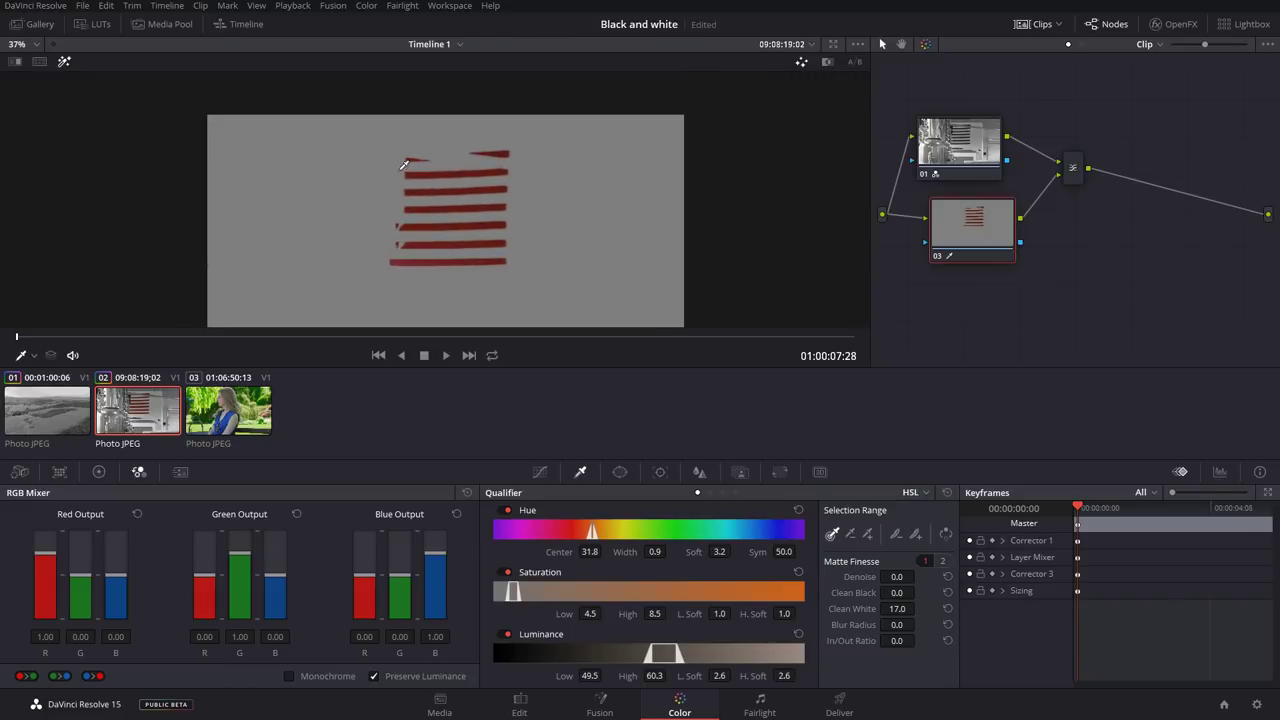
pyautogui.click(64, 61)
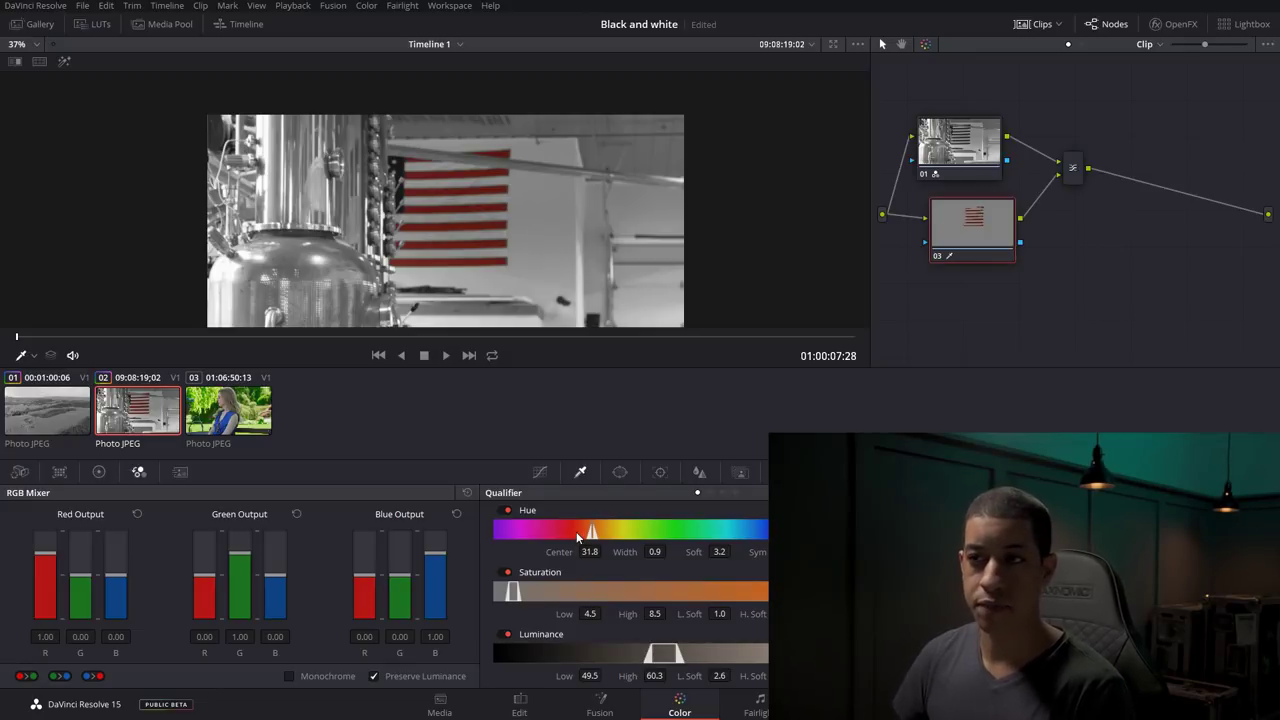
# Adjust the stripe key's hue range to a width of 2.5 and a center of 31.6.
pyautogui.scroll(4, 530, 200)
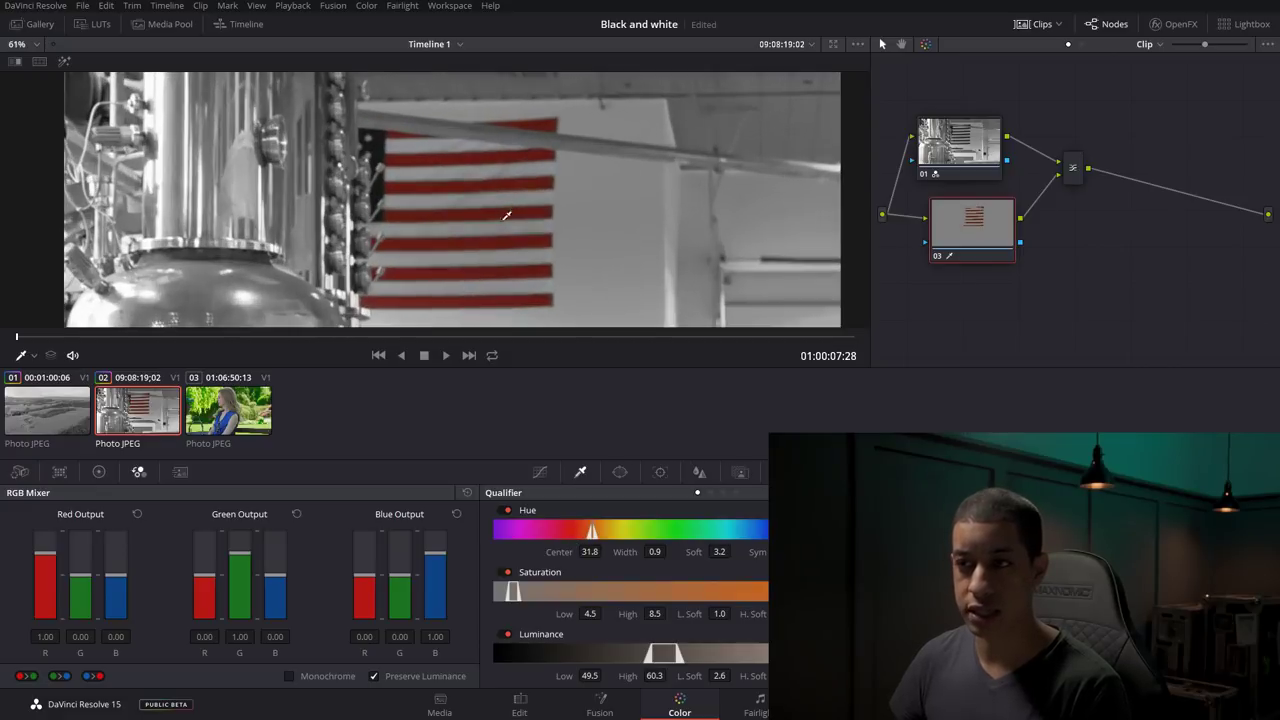
pyautogui.moveTo(655, 551)
pyautogui.mouseDown()
pyautogui.moveTo(590, 554)
pyautogui.moveTo(591, 531)
pyautogui.mouseUp()
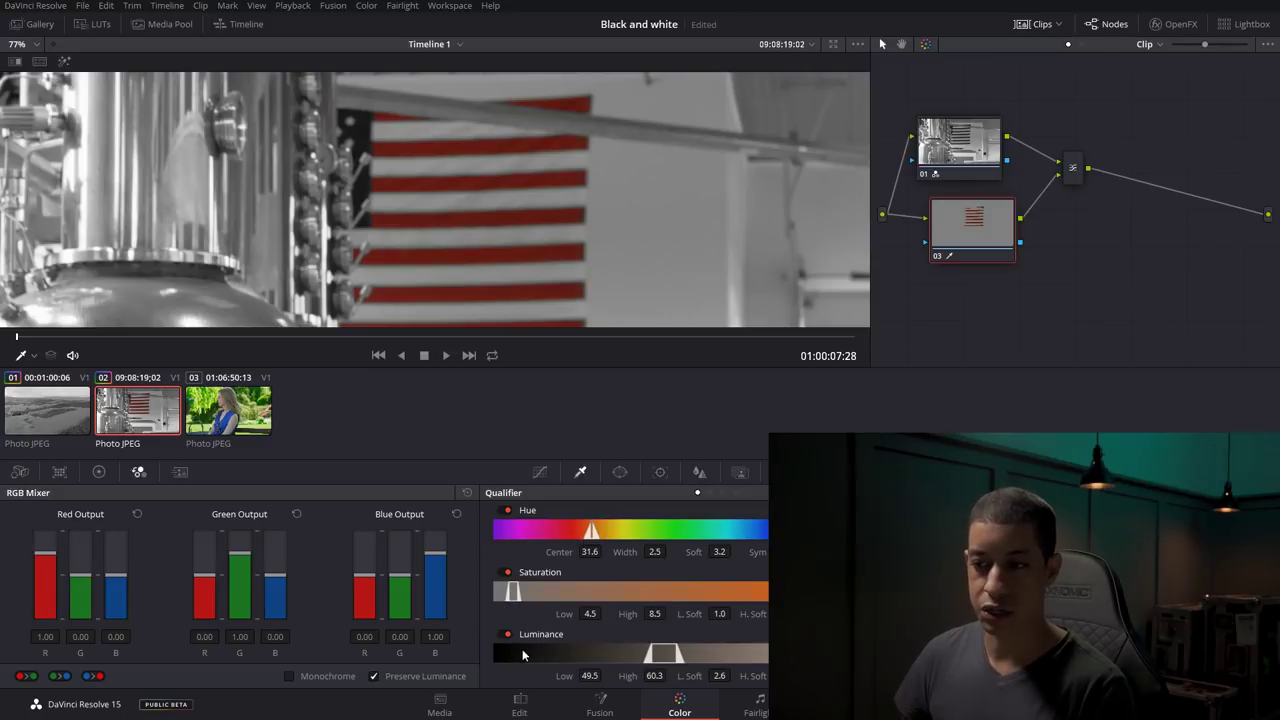
# Reset the layer node's qualifier and switch it to 3D mode.
pyautogui.click(947, 494)
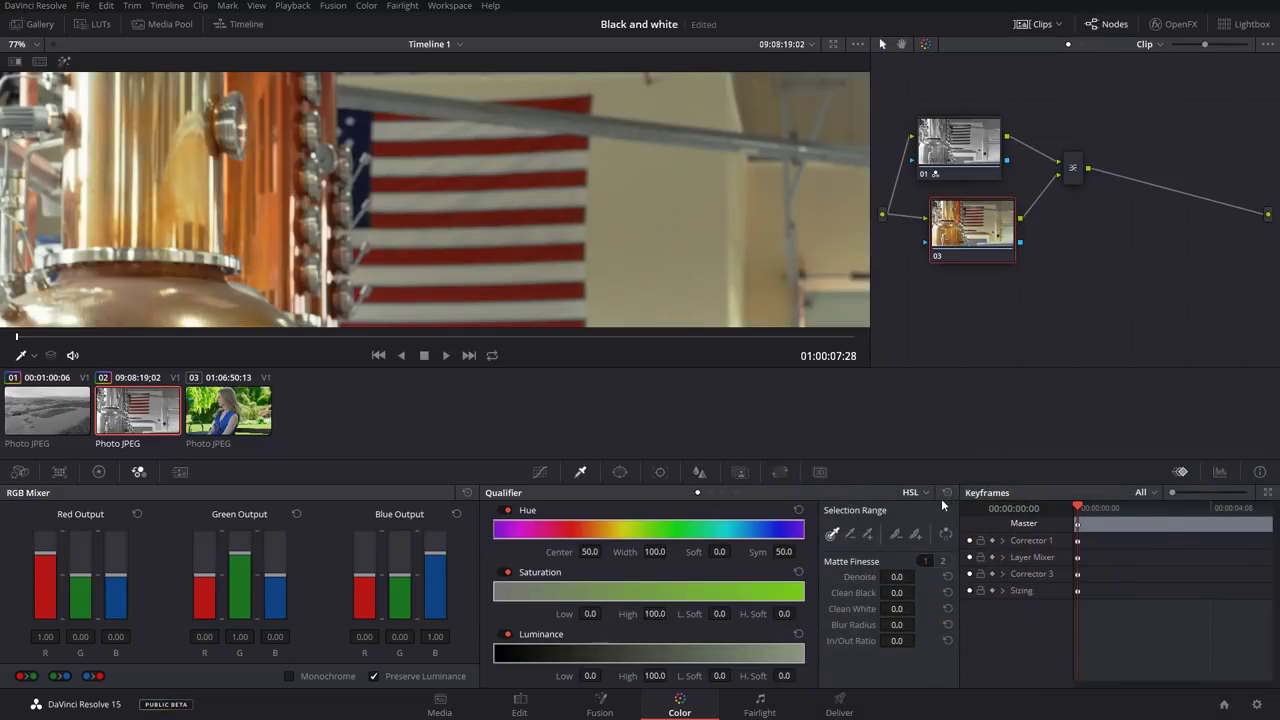
pyautogui.click(735, 493)
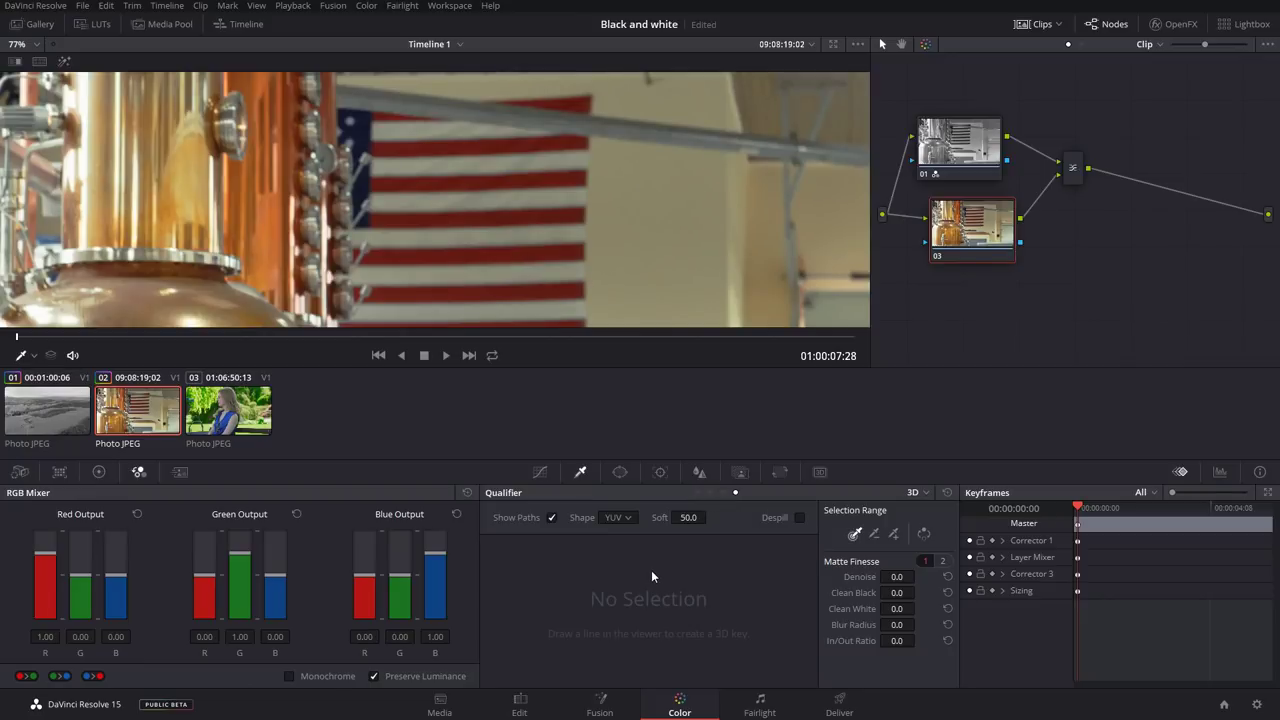
pyautogui.click(708, 493)
pyautogui.click(722, 492)
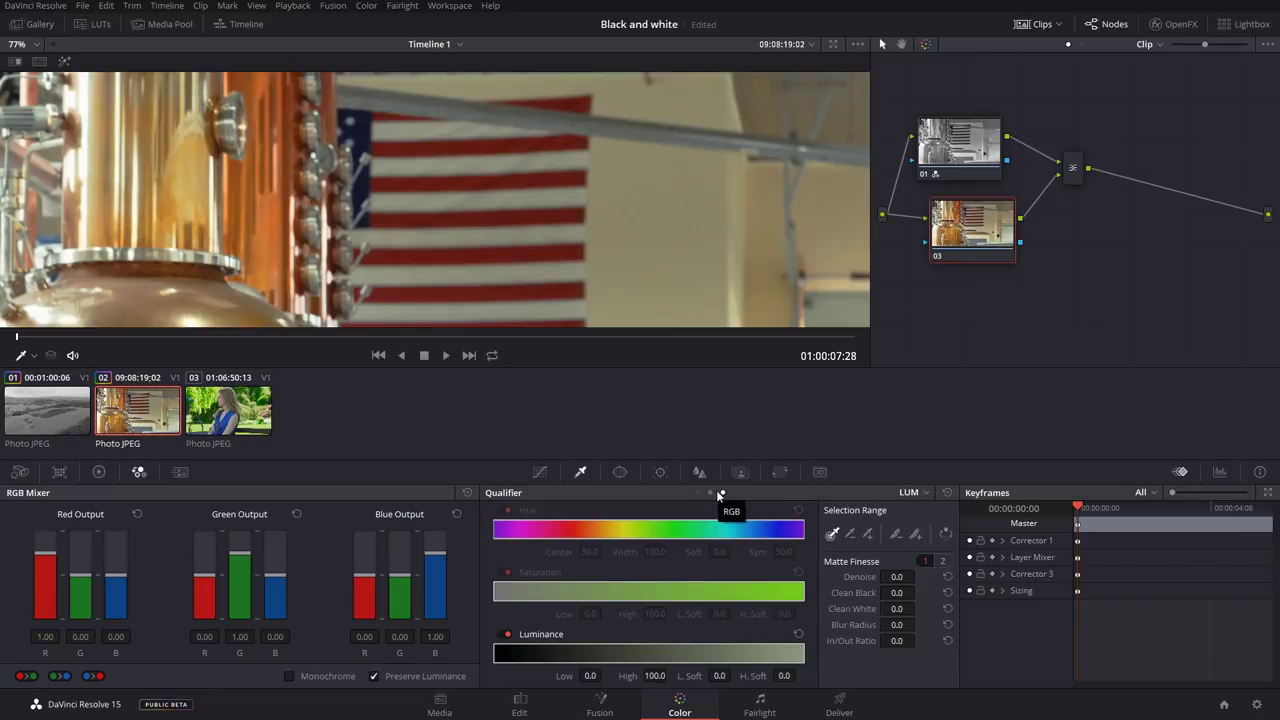
pyautogui.click(735, 493)
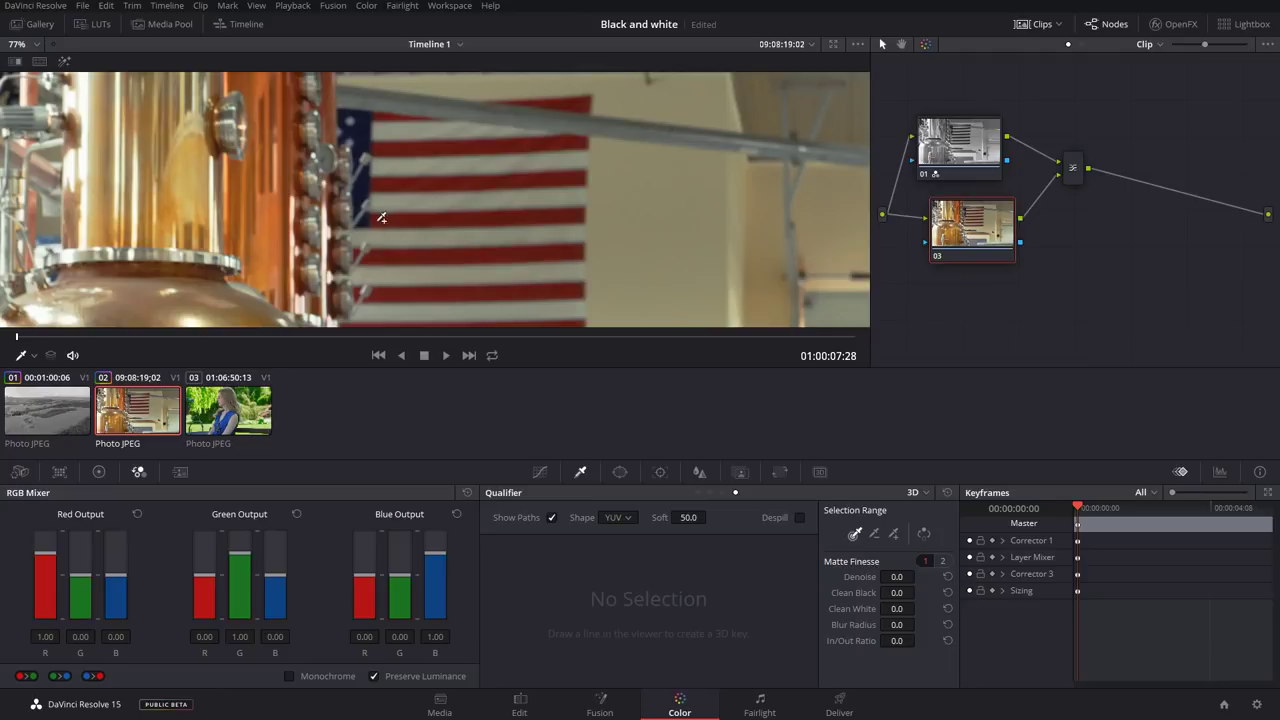
# Sample a red stripe, the blue star field and a lower red stripe on the flag for the 3D key.
pyautogui.moveTo(383, 219); pyautogui.dragTo(586, 214)
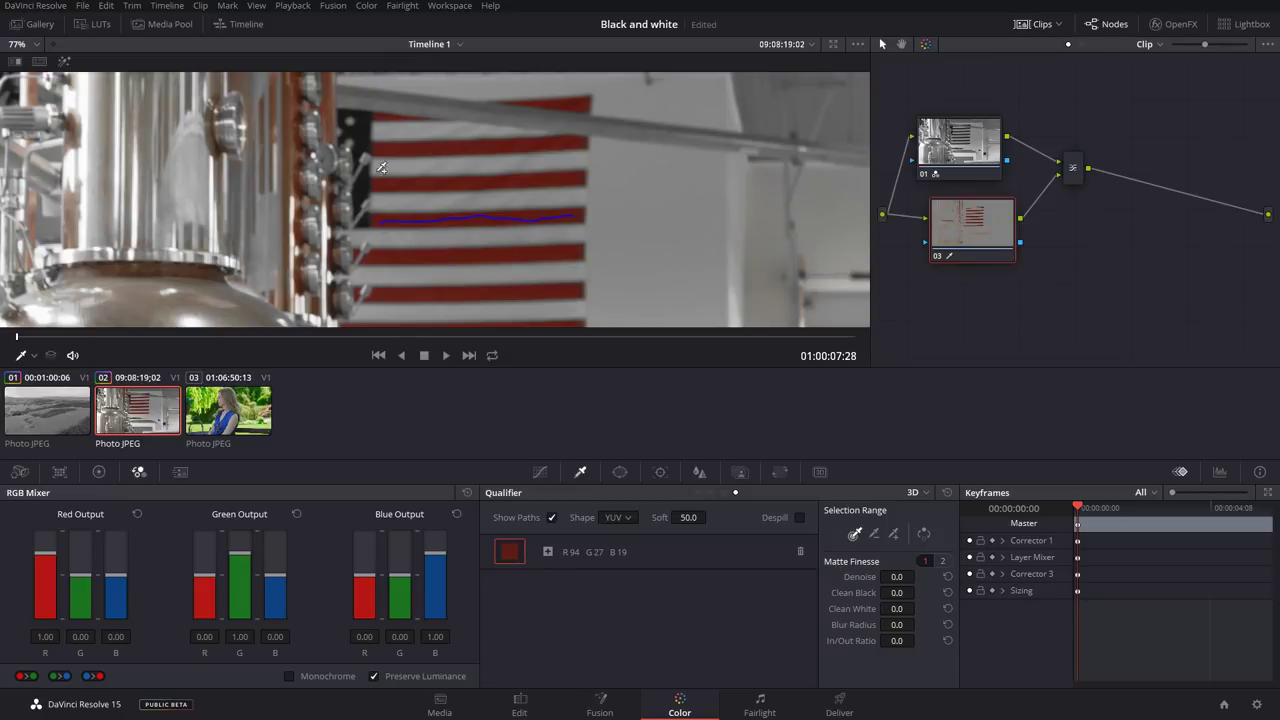
pyautogui.click(362, 134)
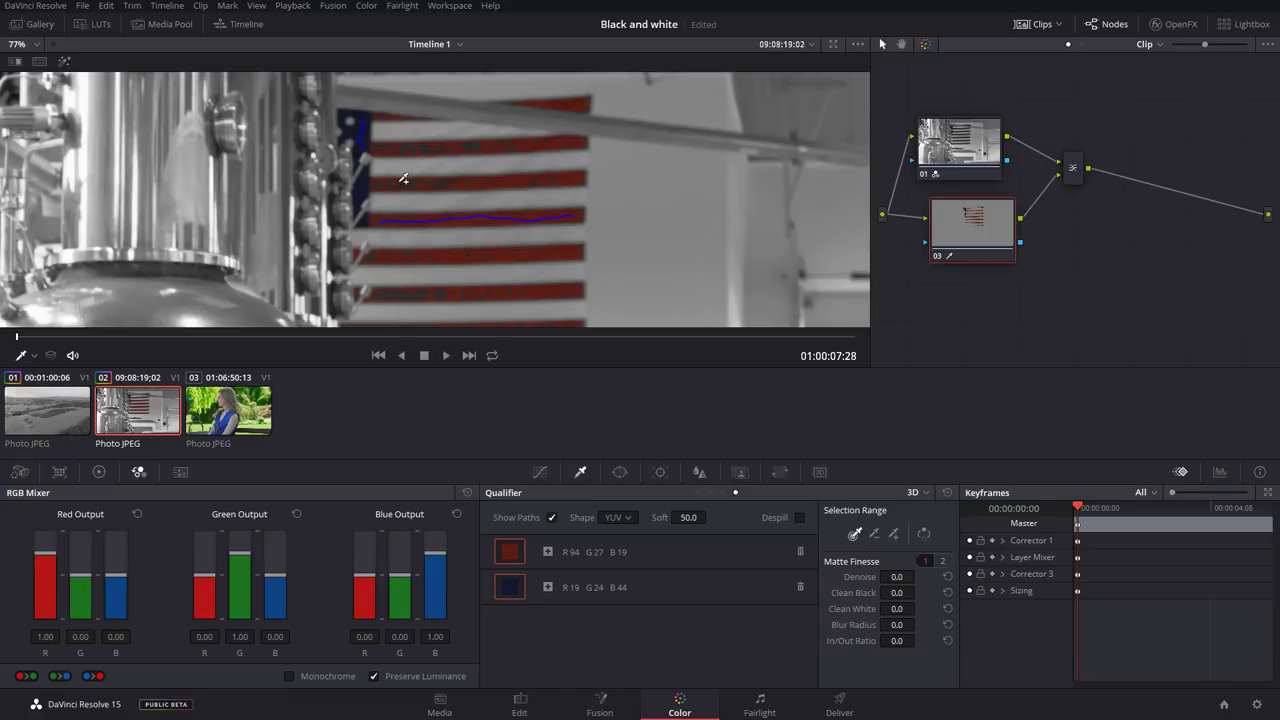
pyautogui.moveTo(385, 295); pyautogui.dragTo(442, 292)
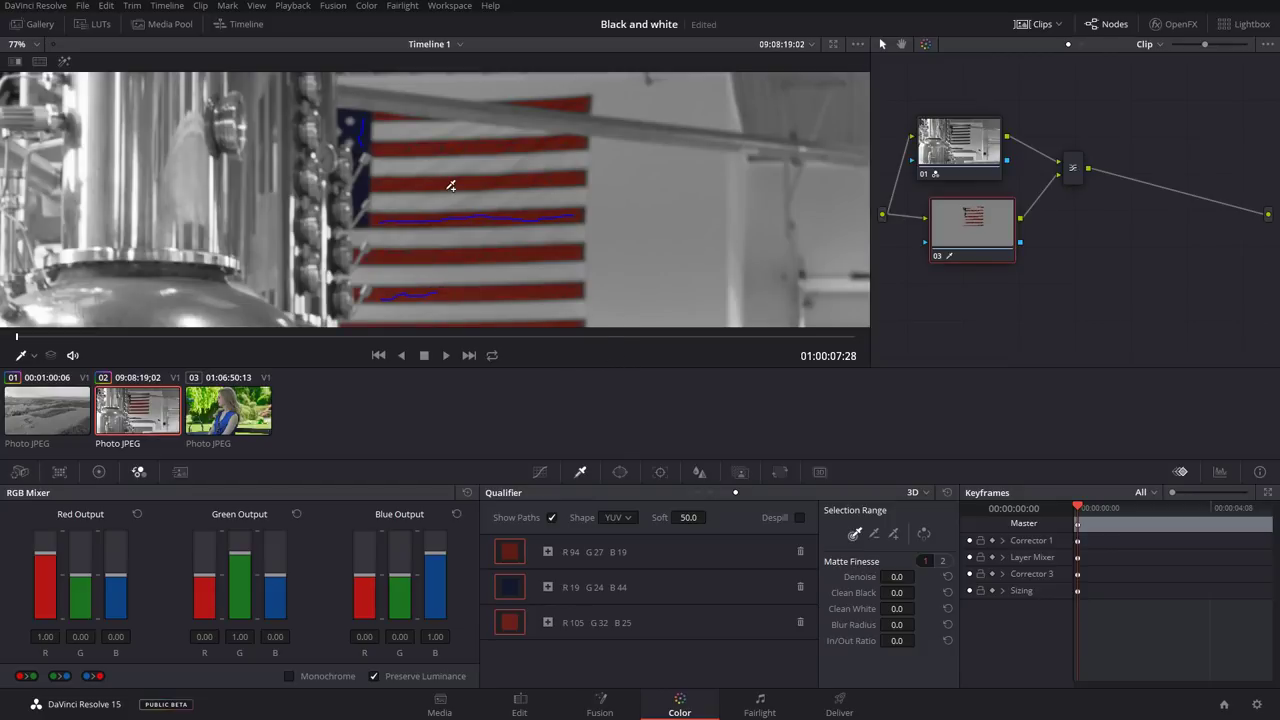
# Set the 3D key's Clean White to 9.5 and add another red stripe sample using the black-and-white highlight, and turn the highlight off.
pyautogui.click(65, 62)
pyautogui.click(834, 62)
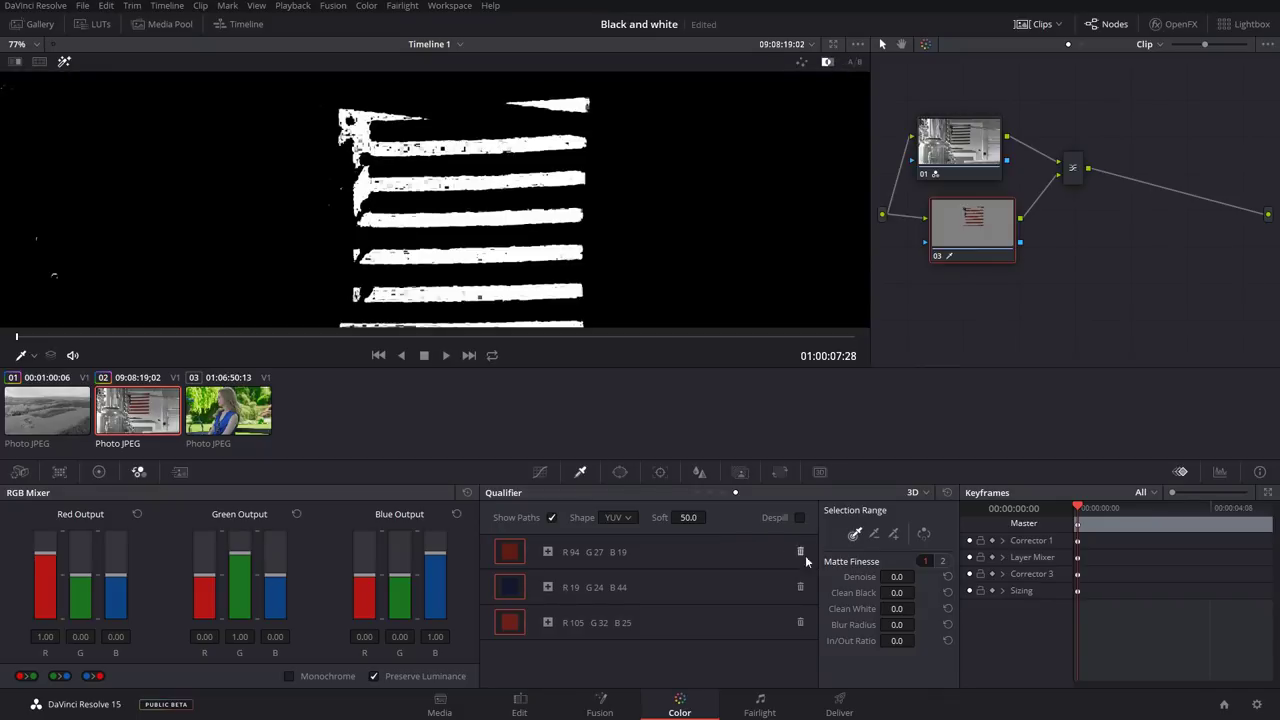
pyautogui.moveTo(897, 608); pyautogui.dragTo(918, 608)
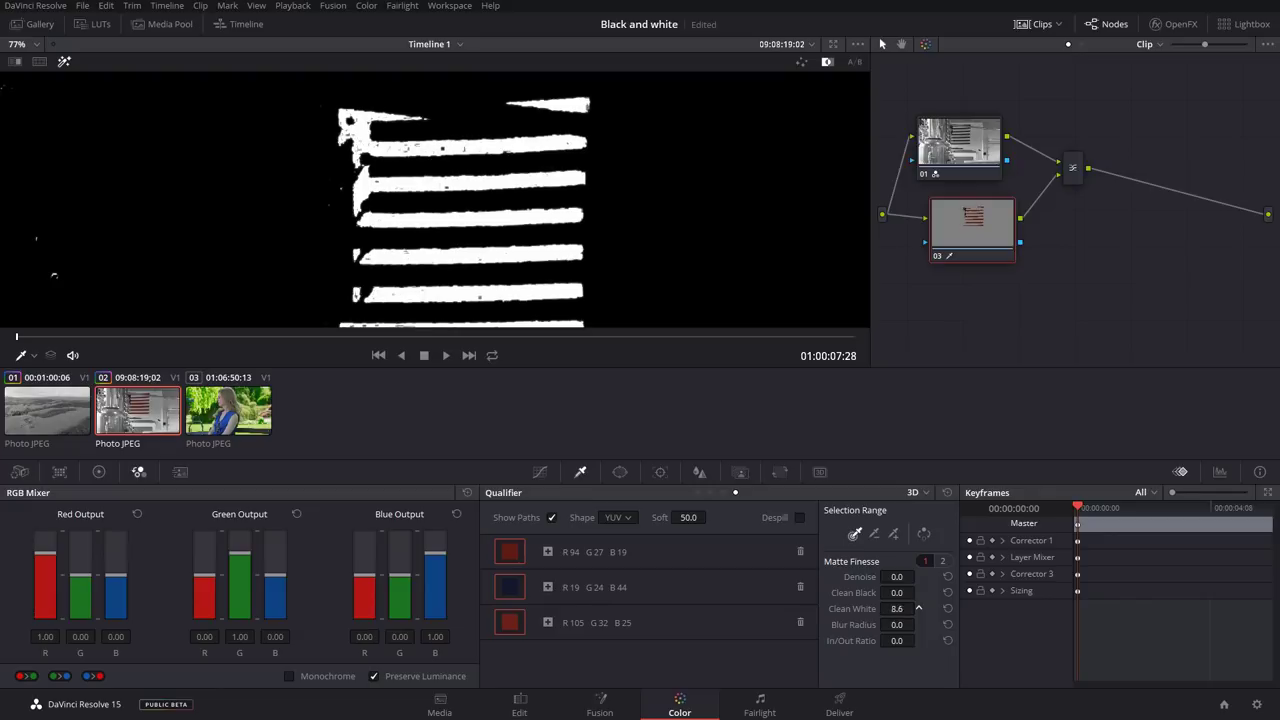
pyautogui.click(463, 147)
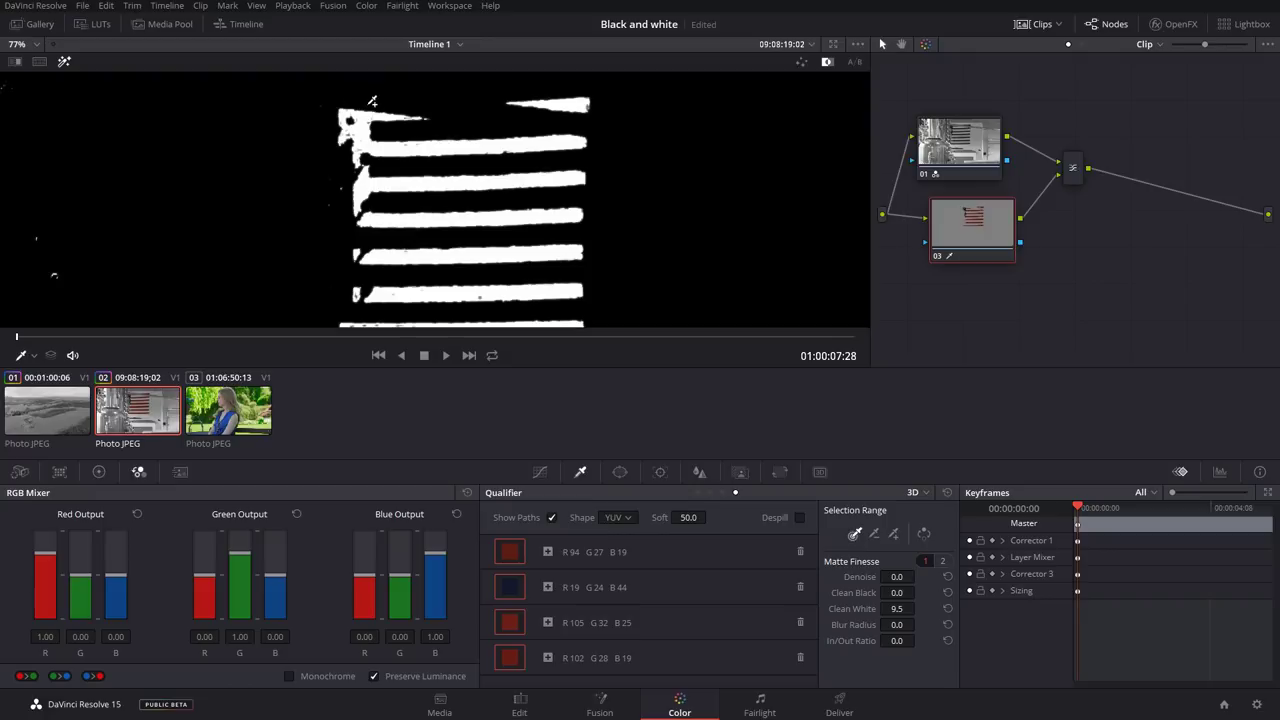
pyautogui.click(64, 62)
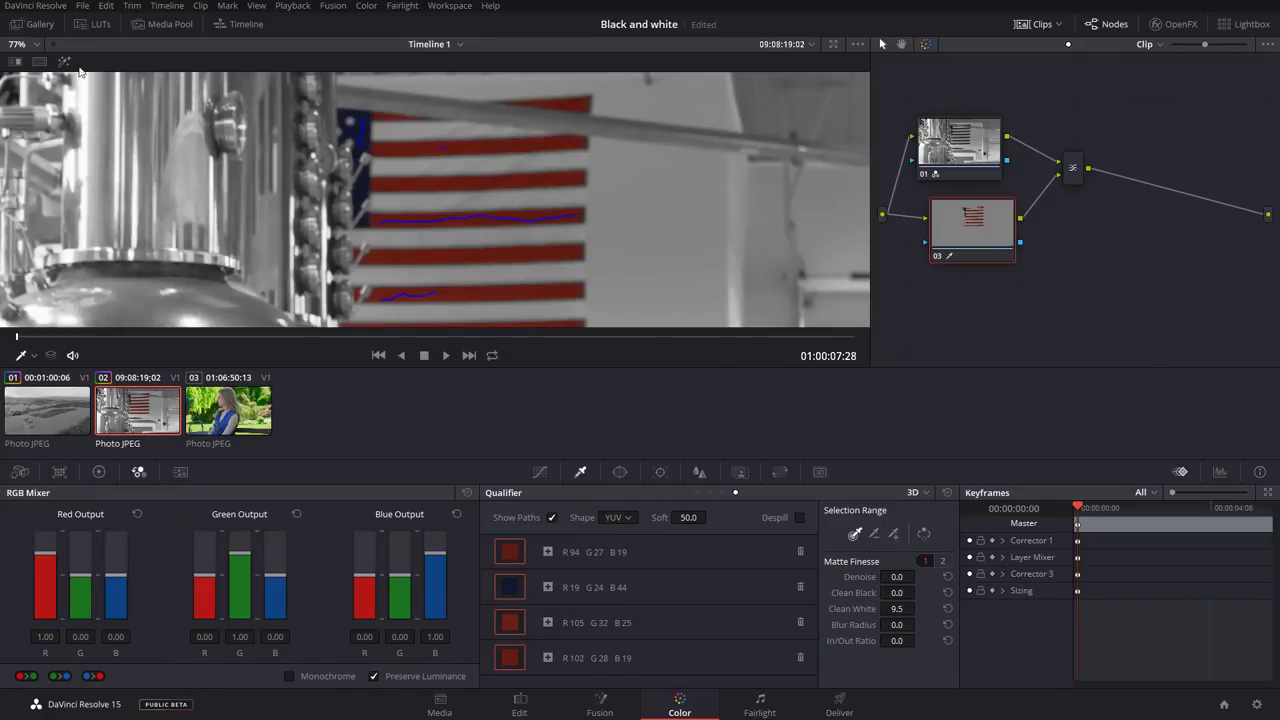
# Play the clip looped in full screen to check the coloured flag, stopping at 01:00:10:26 and leaving full screen.
pyautogui.scroll(-5, 466, 240)
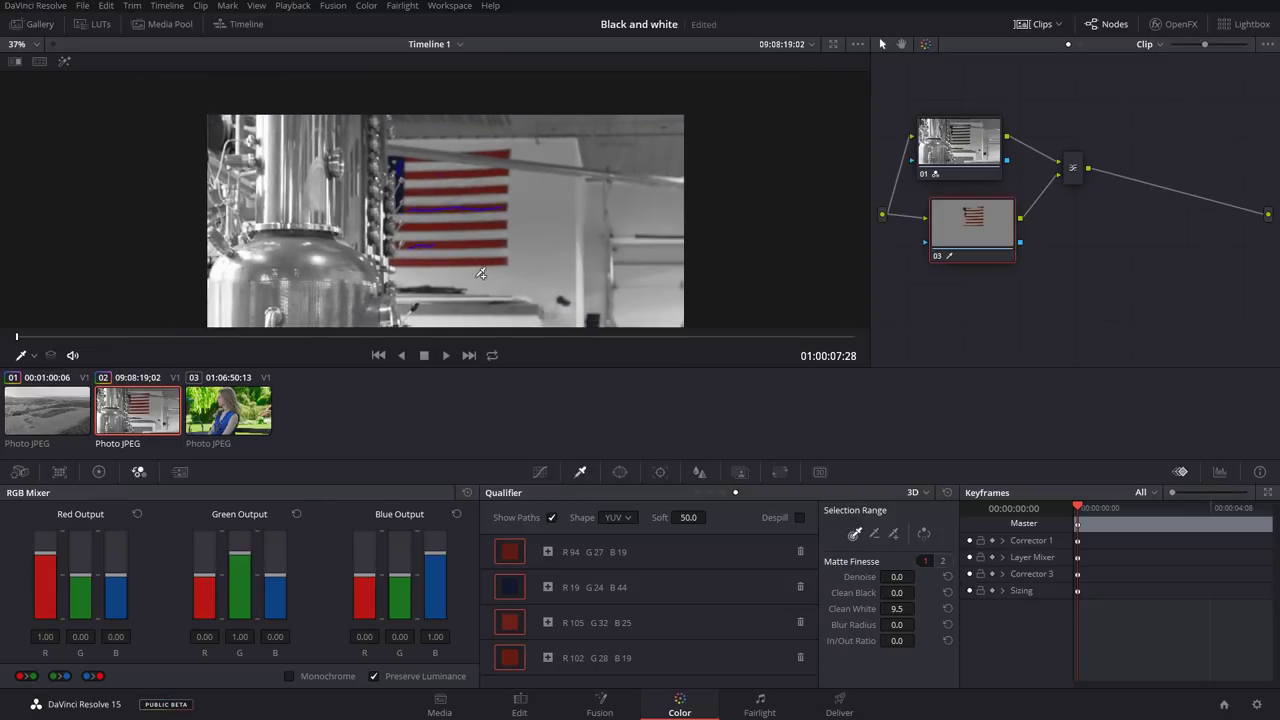
pyautogui.scroll(1, 481, 273)
pyautogui.hotkey('ctrl', 'f')
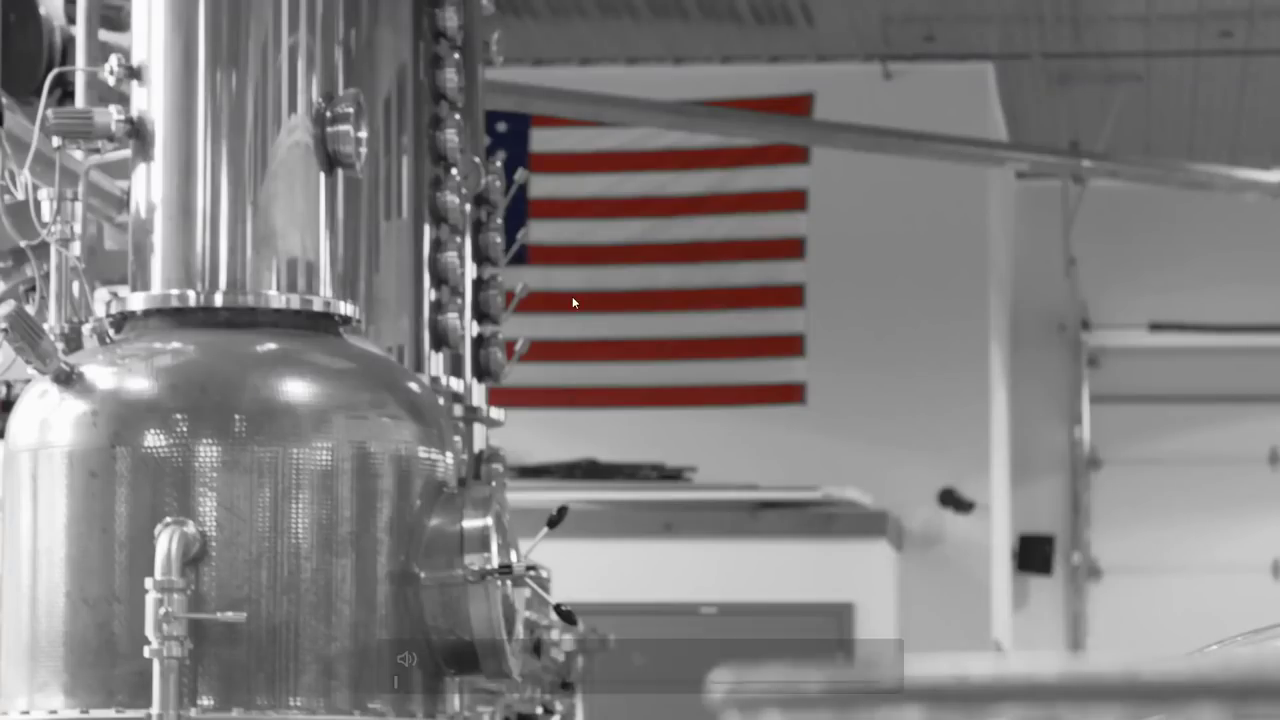
pyautogui.press('space')
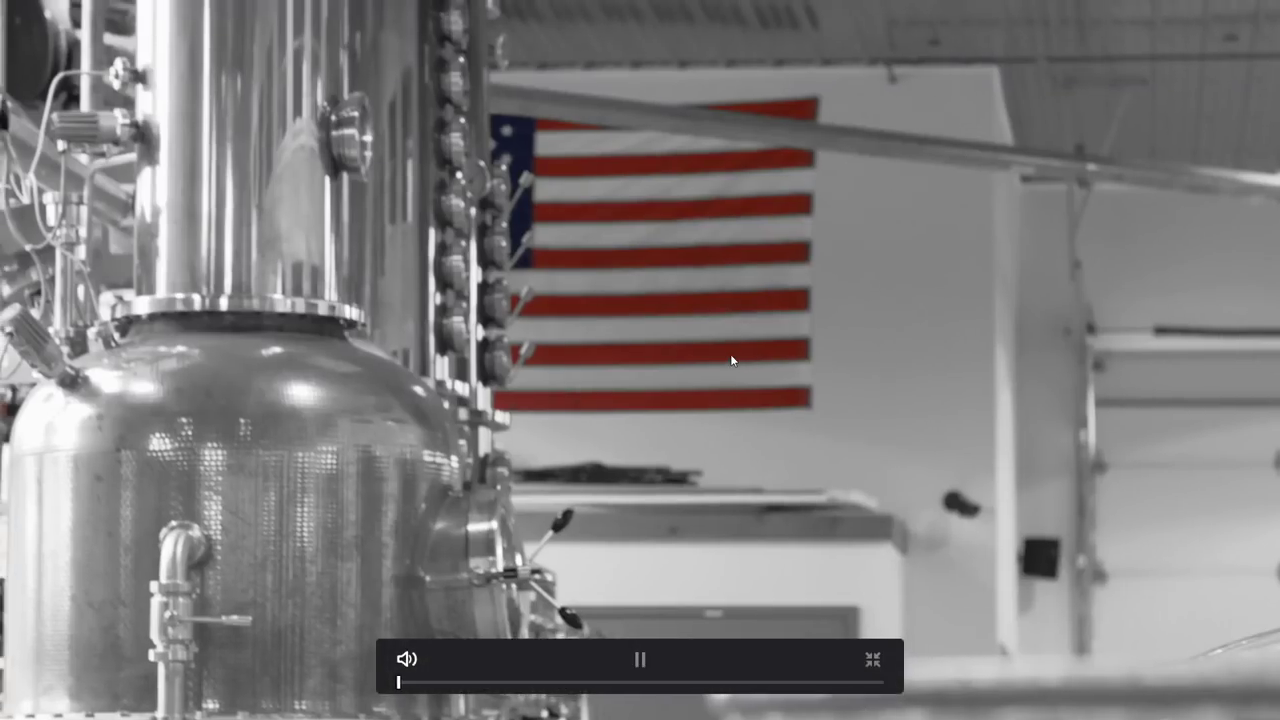
pyautogui.press('space')
pyautogui.hotkey('ctrl', '/')
pyautogui.press('space')
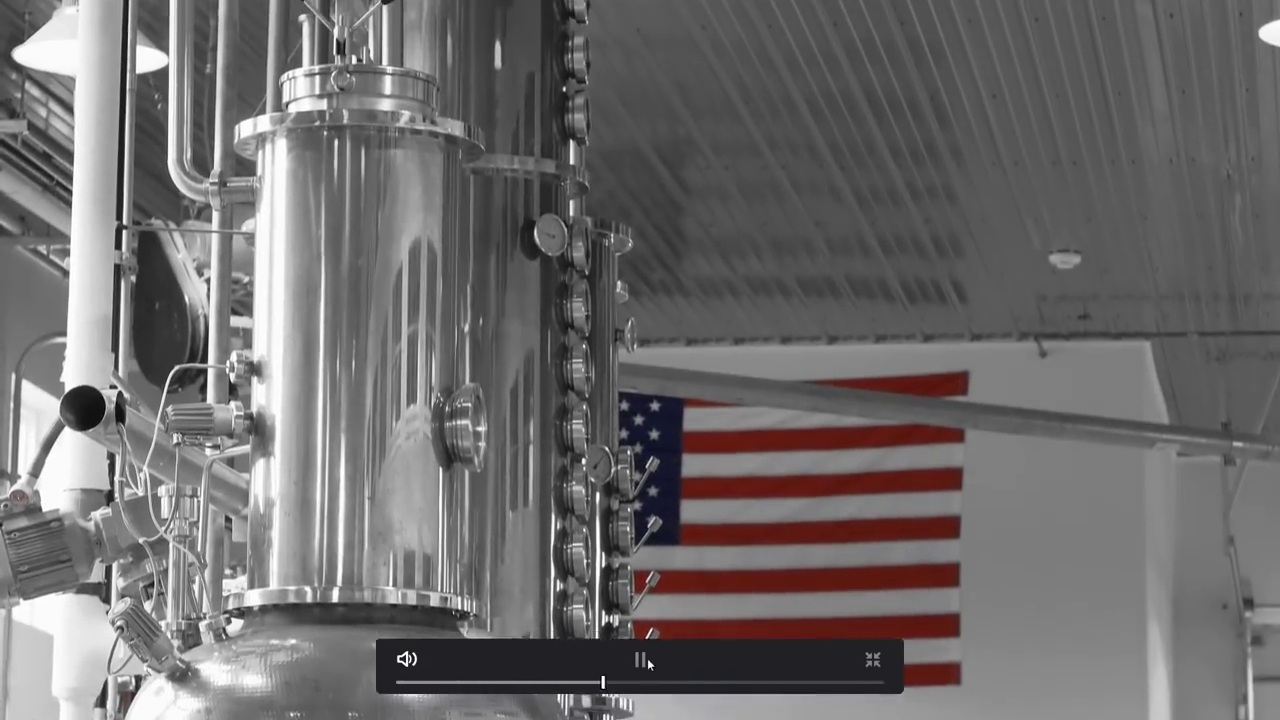
pyautogui.click(643, 662)
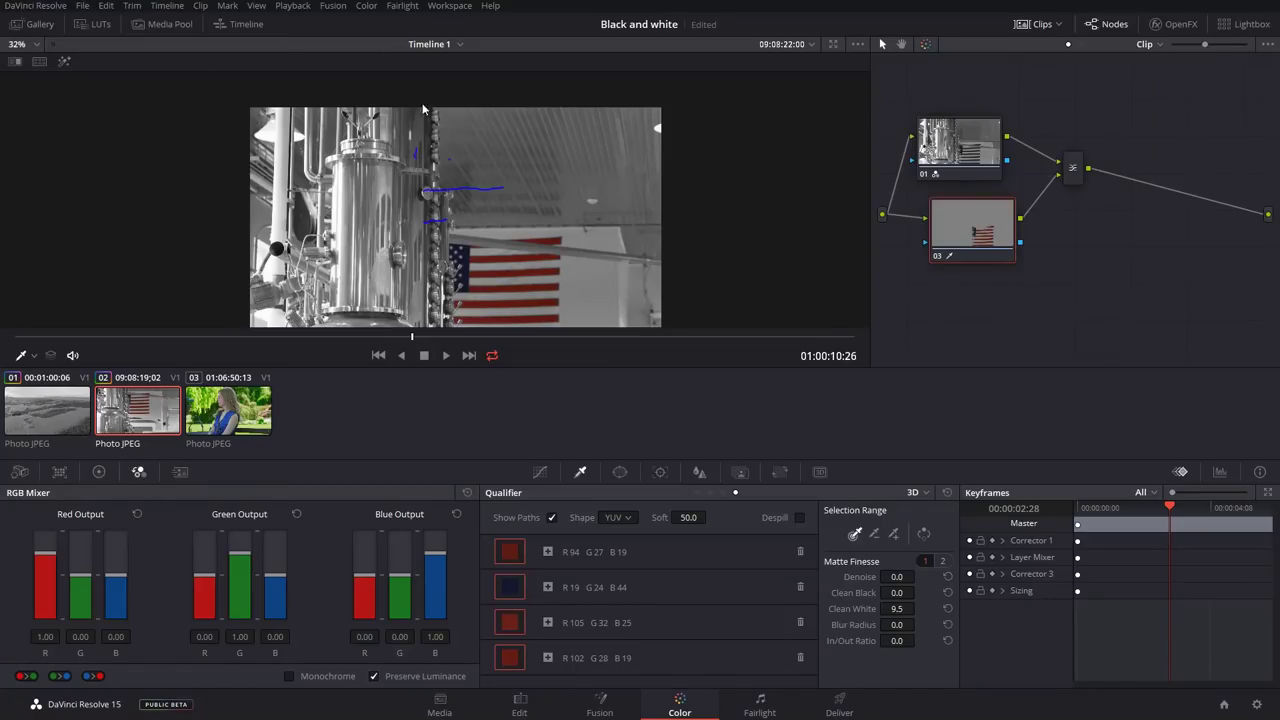
# Add another red stripe sample to the flag's 3D key at frame 01:00:10:26.
pyautogui.scroll(4, 558, 268)
pyautogui.scroll(8, 515, 136)
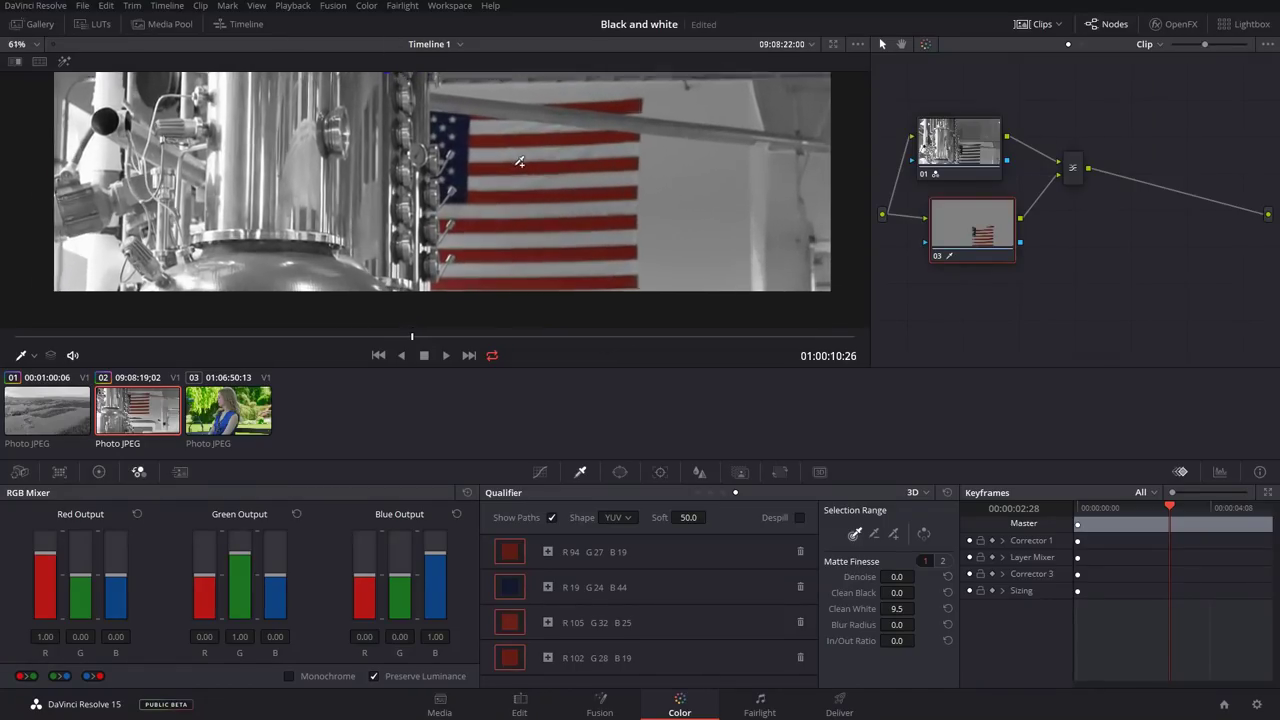
pyautogui.scroll(5, 690, 135)
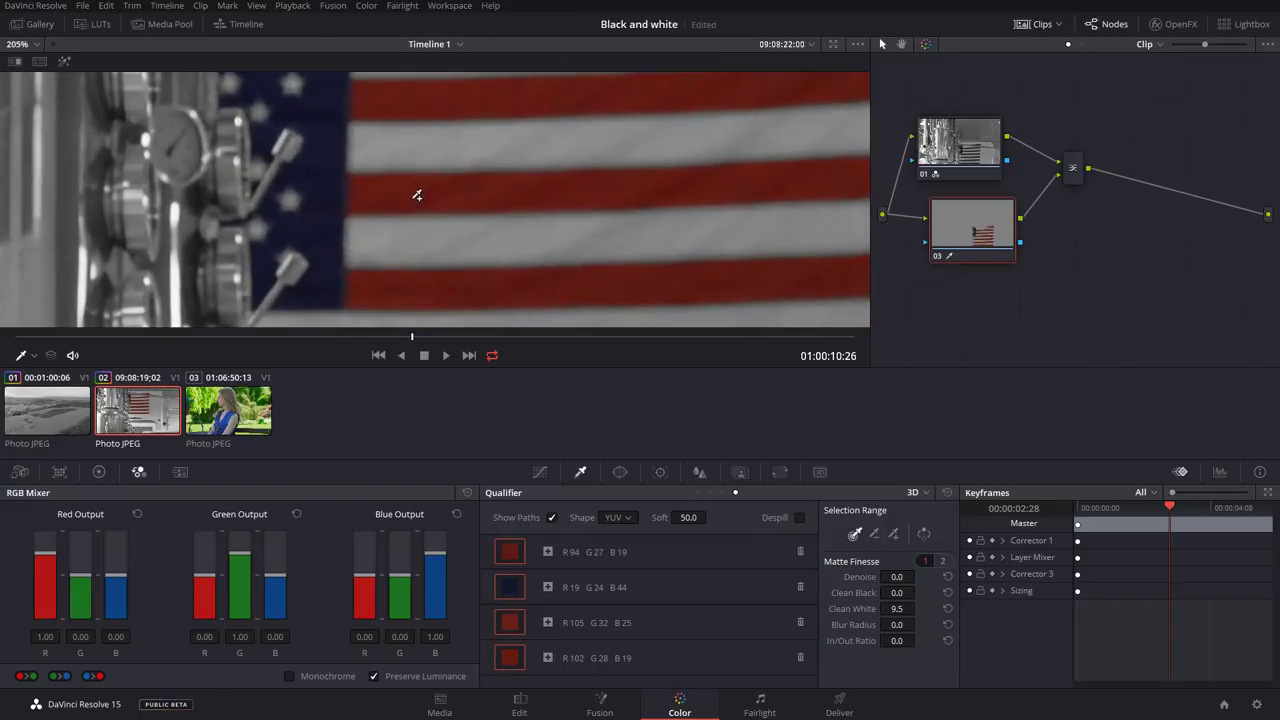
pyautogui.click(446, 196)
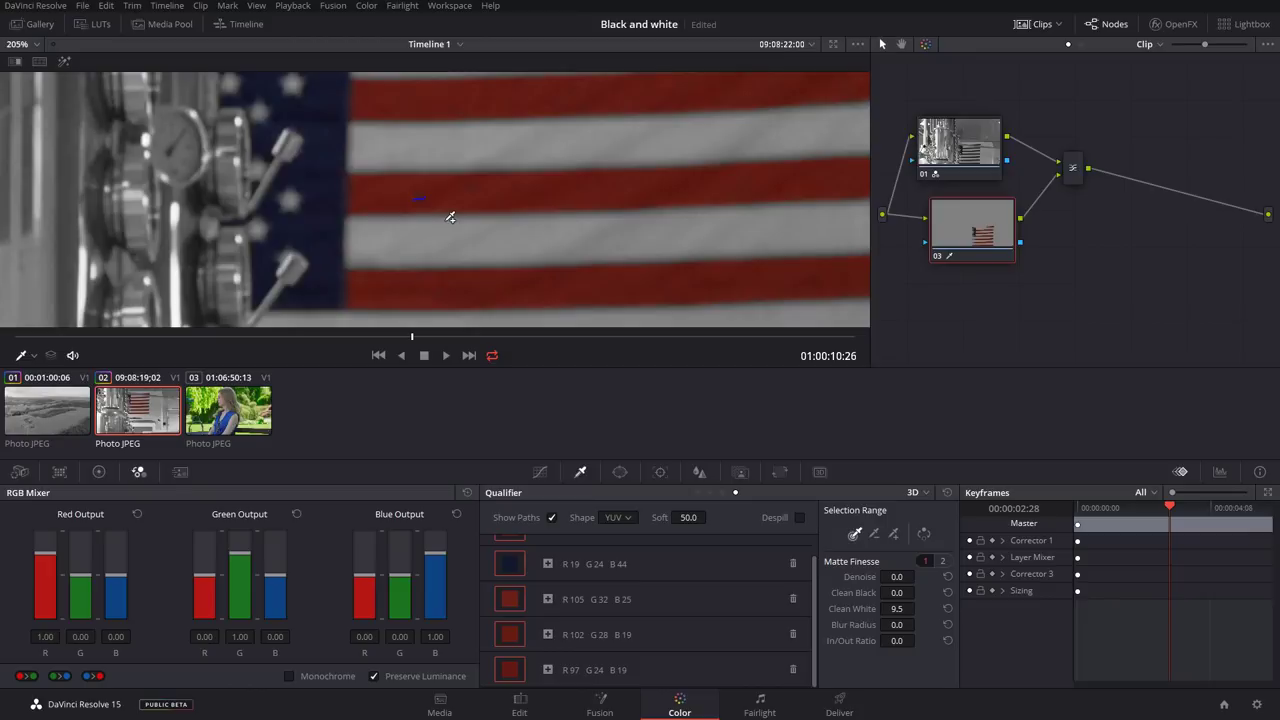
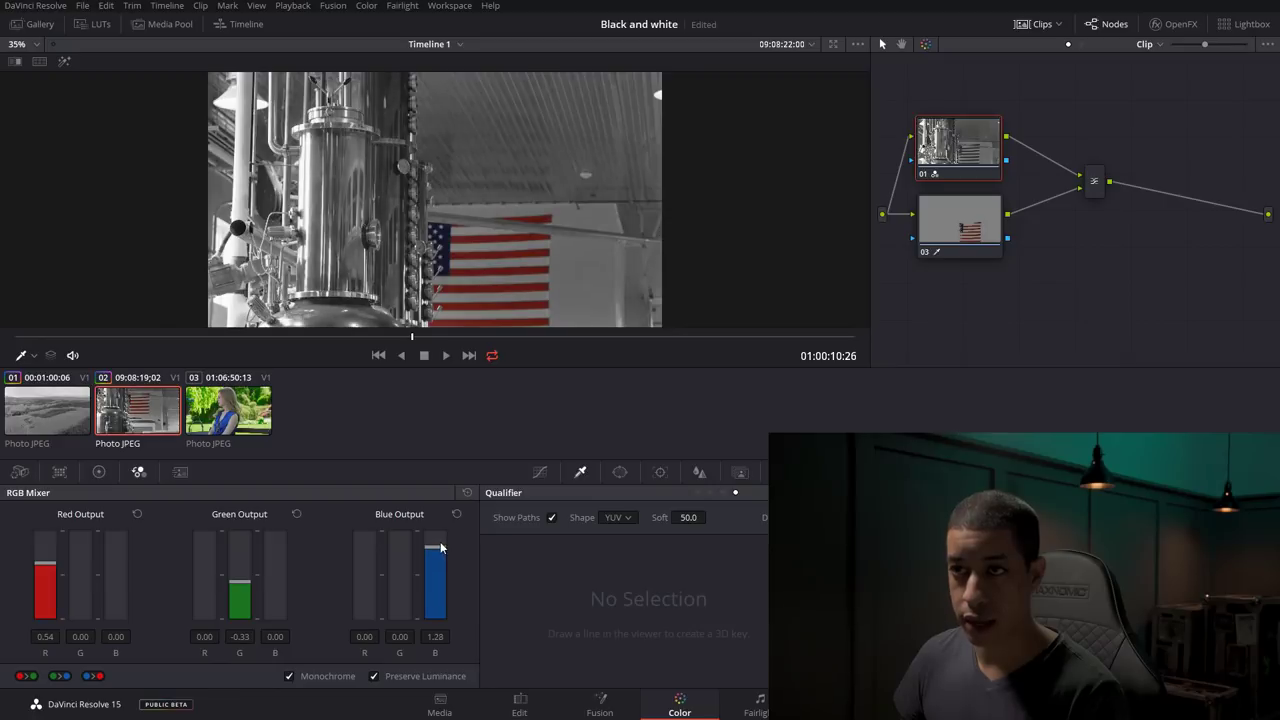
# Set the monochrome node's RGB Mixer to red 0.38, green 0.64 and blue -0.46.
pyautogui.moveTo(240, 582); pyautogui.dragTo(240, 588)
pyautogui.moveTo(50, 563)
pyautogui.mouseDown()
pyautogui.moveTo(49, 593)
pyautogui.moveTo(45, 566)
pyautogui.mouseUp()
pyautogui.moveTo(435, 547); pyautogui.dragTo(435, 586)
pyautogui.moveTo(240, 588); pyautogui.dragTo(240, 560)
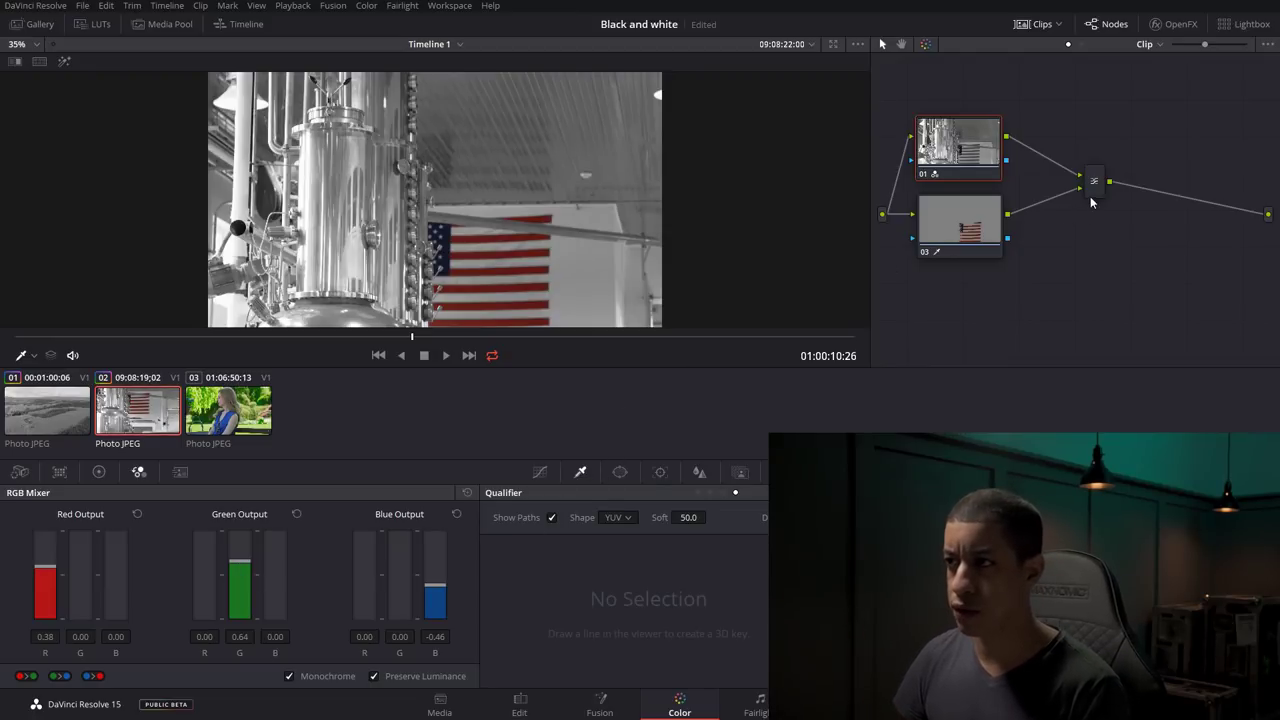
# Make room before the layer mixer and add a serial node after the monochrome node.
pyautogui.moveTo(1093, 181); pyautogui.dragTo(1143, 186)
pyautogui.click(958, 140)
pyautogui.hotkey('alt', 's')
pyautogui.moveTo(1048, 265); pyautogui.dragTo(1080, 135)
# Add one input to the layer mixer and line up the monochrome node with the new serial node.
pyautogui.click(1145, 179)
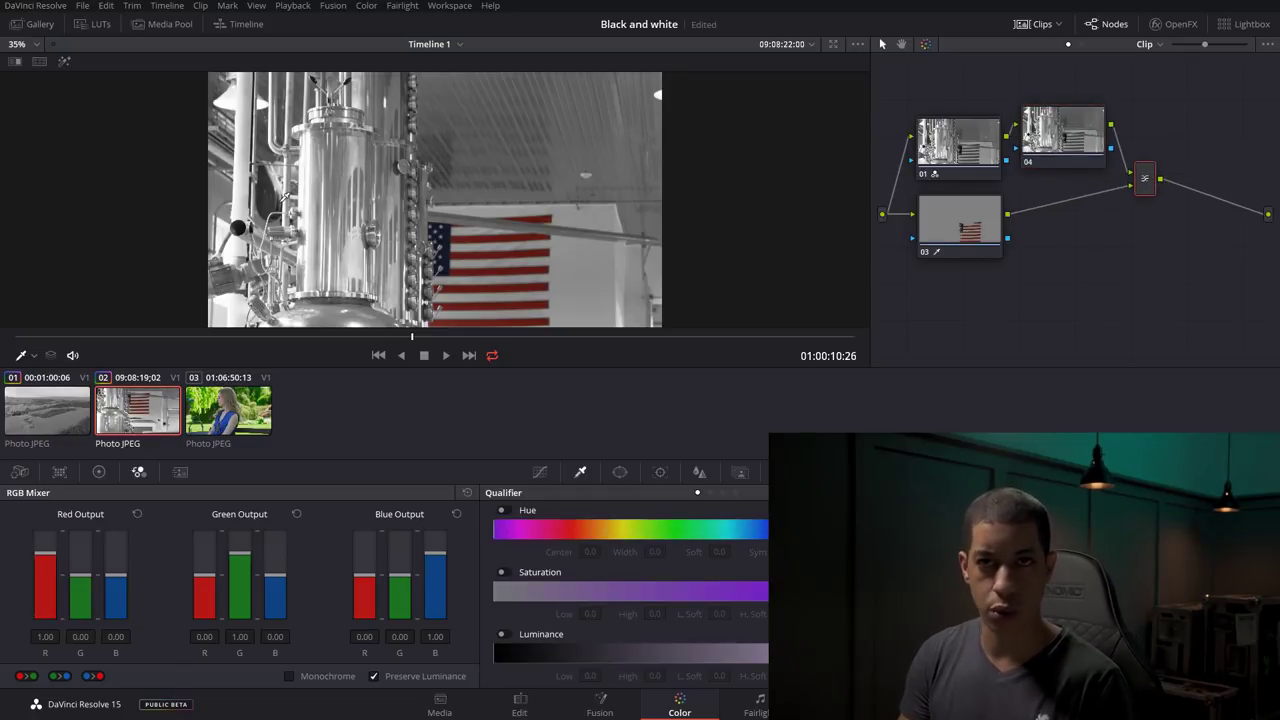
pyautogui.rightClick(1146, 193)
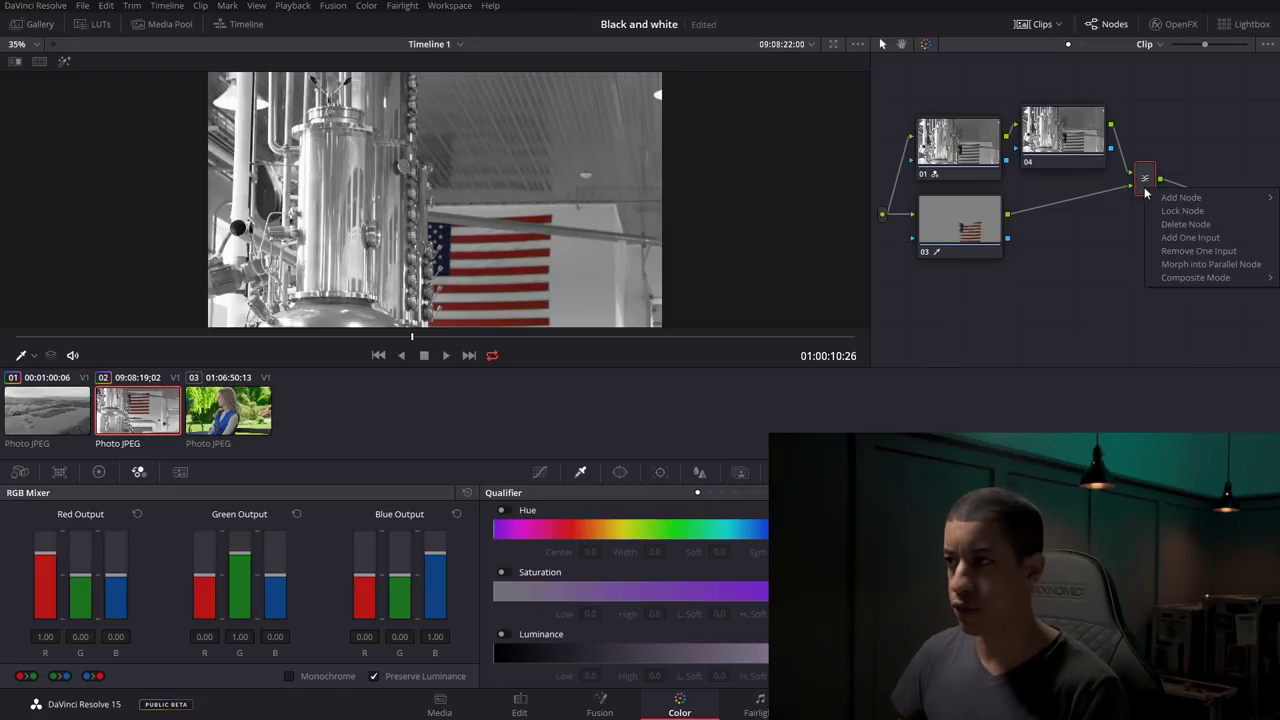
pyautogui.click(1236, 238)
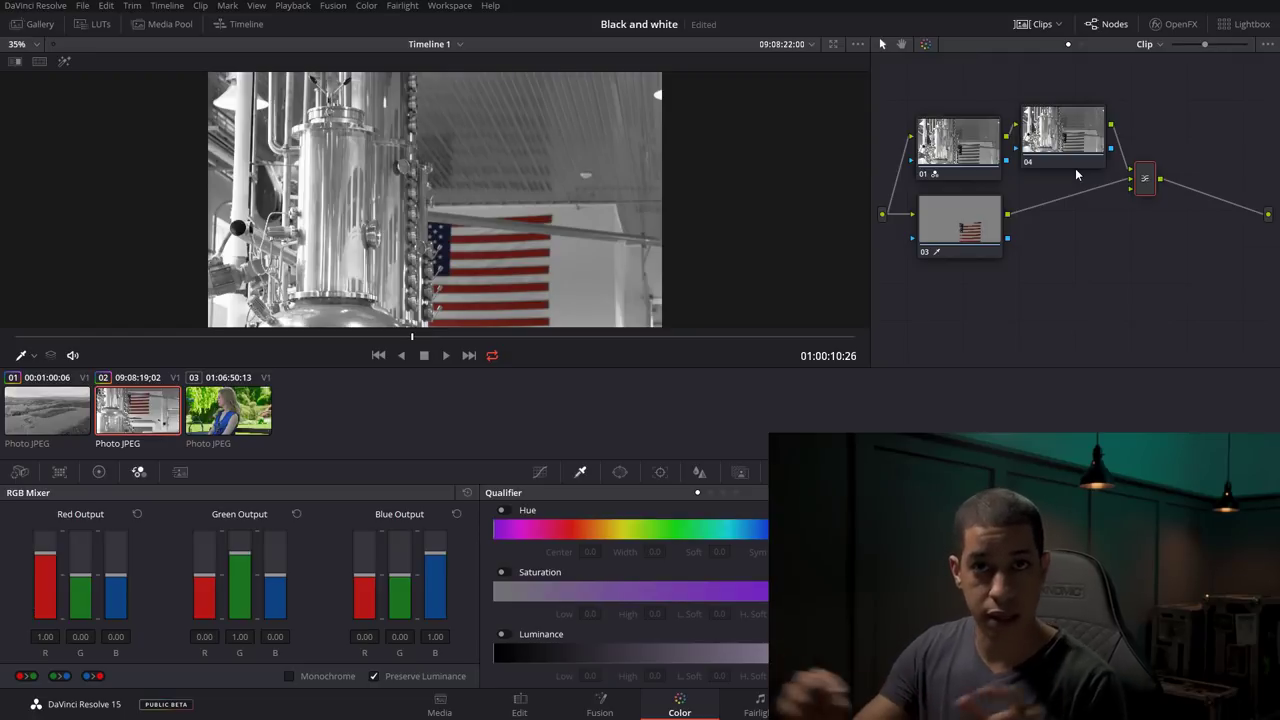
pyautogui.moveTo(937, 165); pyautogui.dragTo(930, 143)
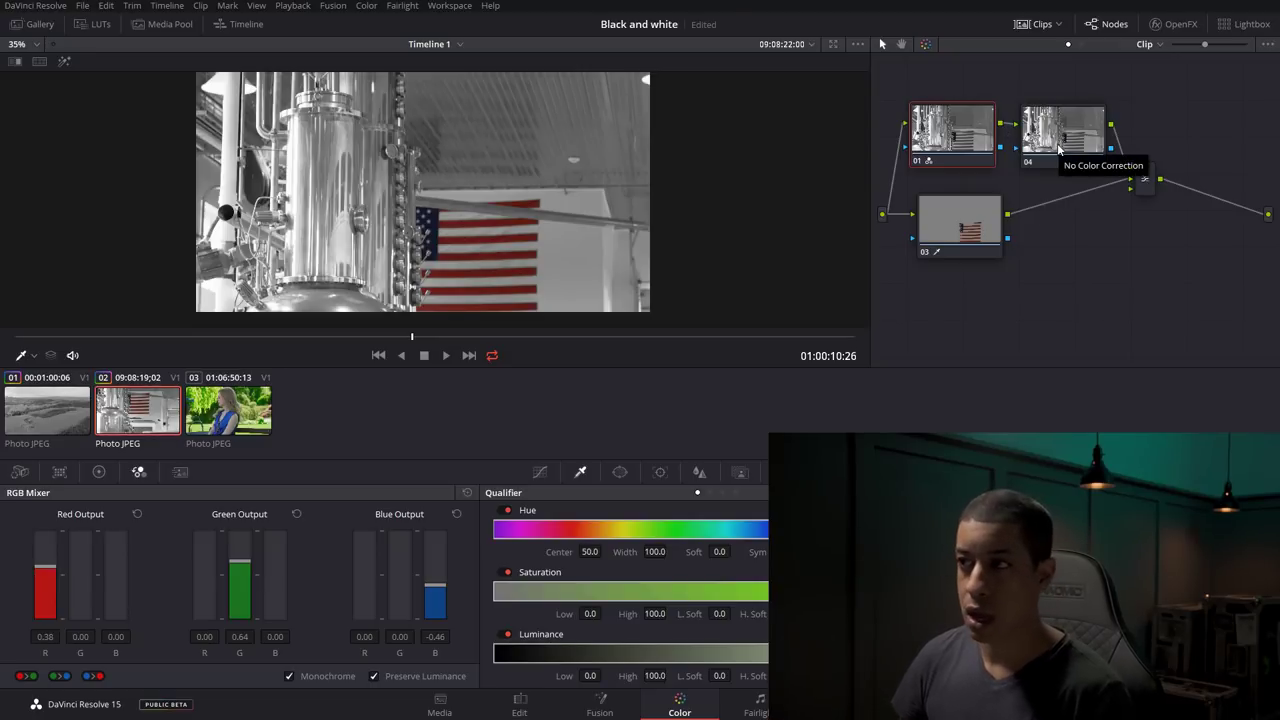
pyautogui.click(1057, 146)
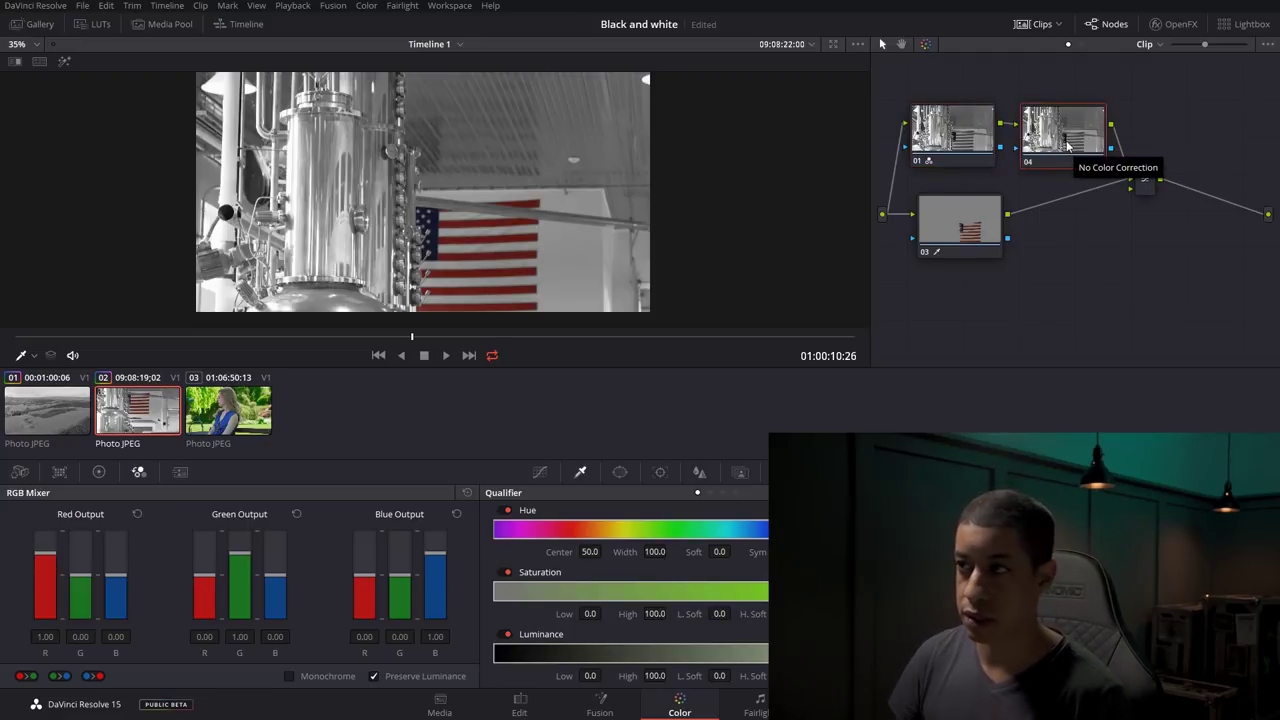
# Try feeding the flag key node from the monochrome node's output and reconnect it to the source.
pyautogui.moveTo(955, 215); pyautogui.dragTo(963, 243)
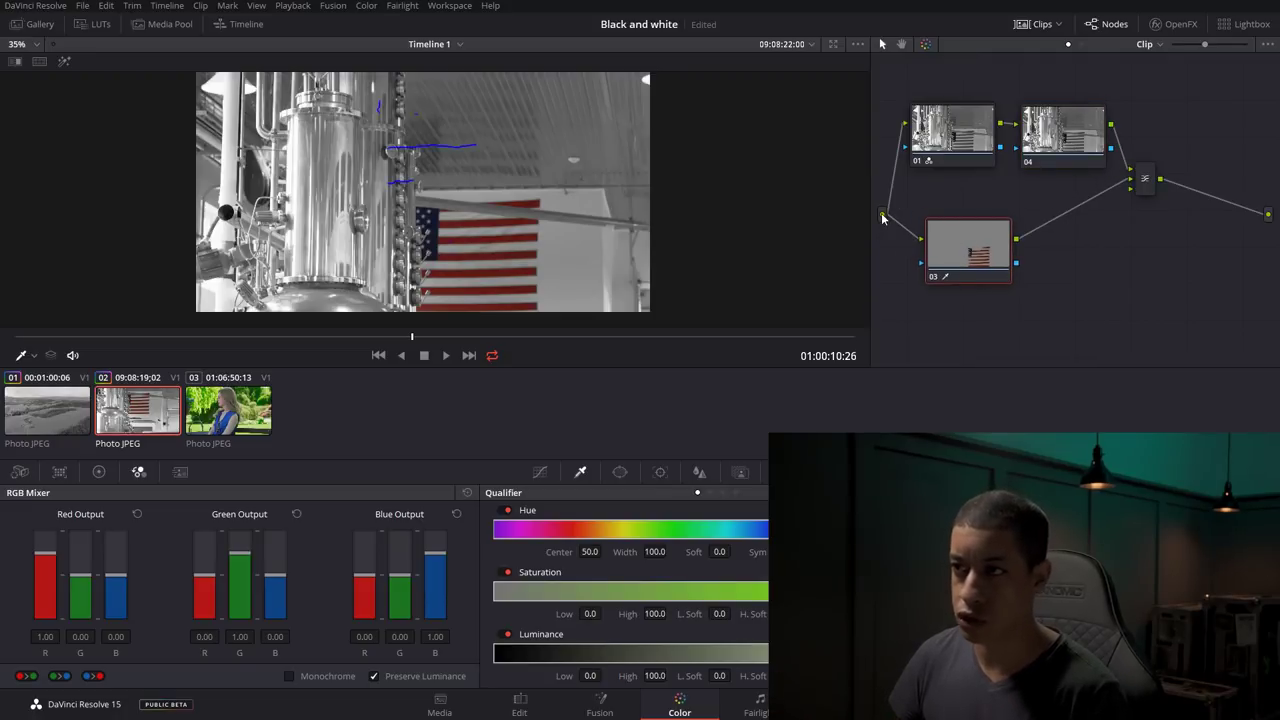
pyautogui.moveTo(980, 263); pyautogui.dragTo(1022, 232)
pyautogui.moveTo(1009, 184); pyautogui.dragTo(1072, 250)
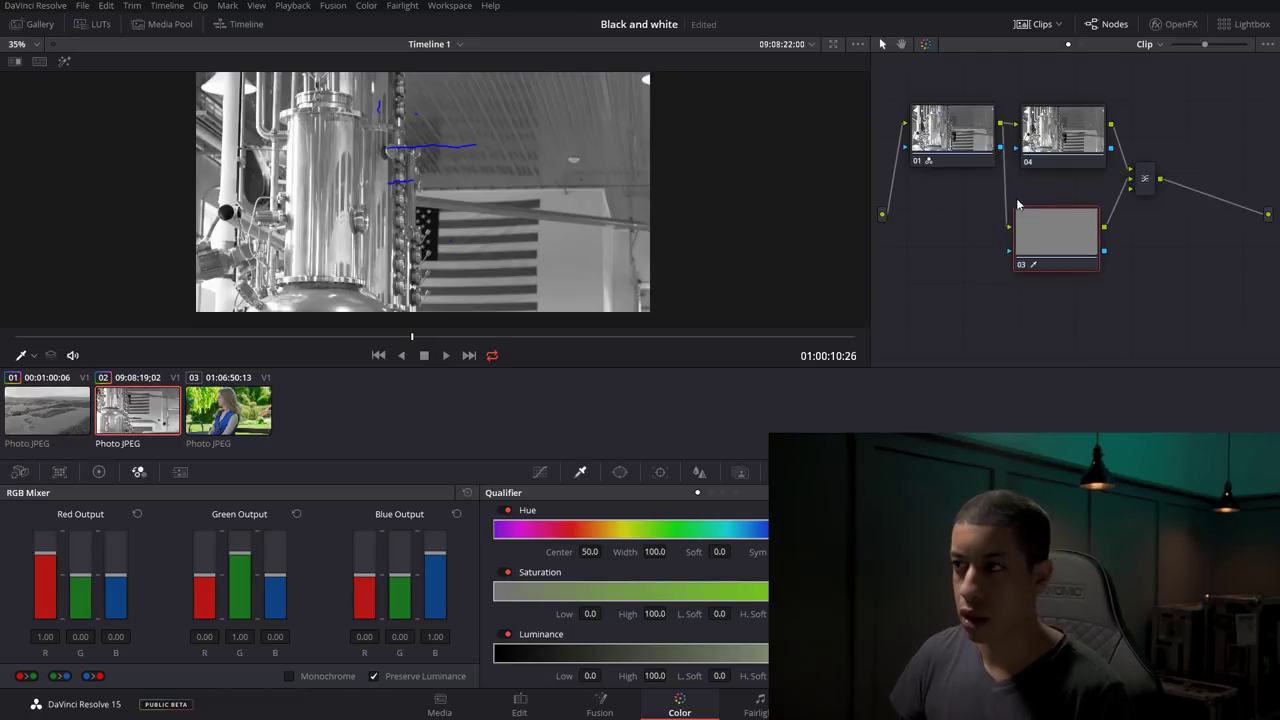
pyautogui.moveTo(1008, 213); pyautogui.dragTo(928, 234)
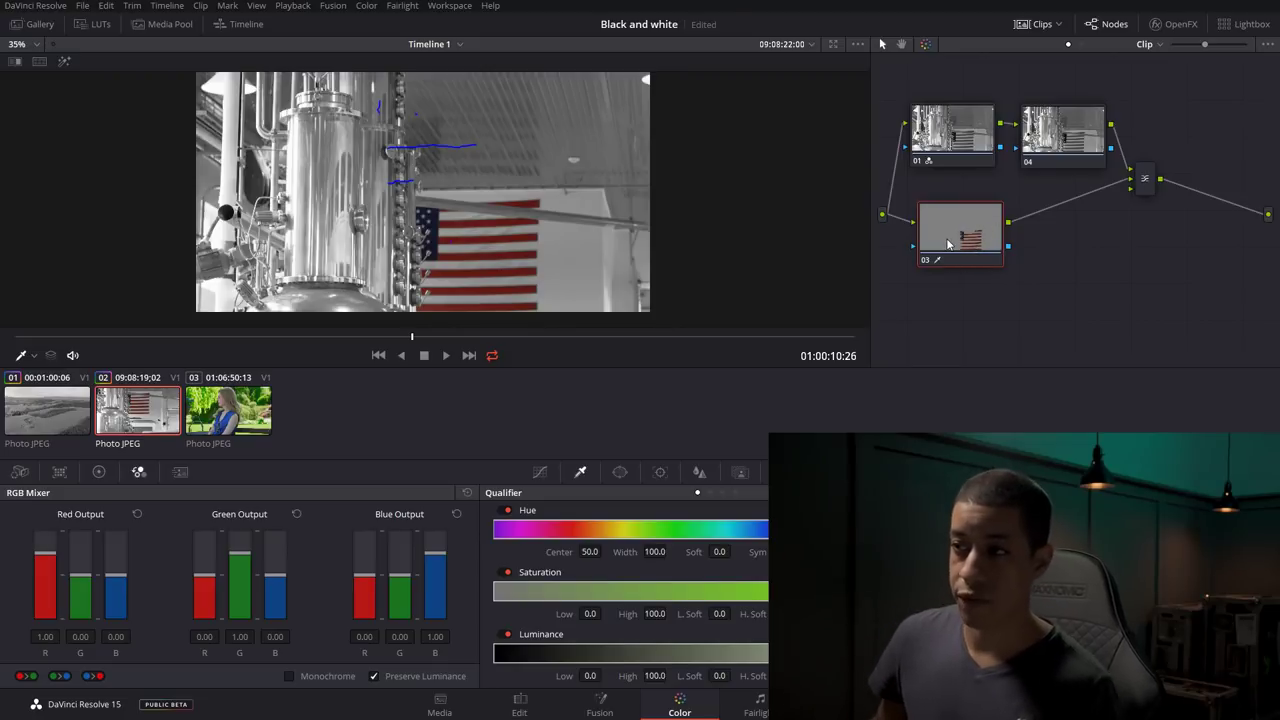
# Move the flag key node toward the layer mixer and add a serial node before it.
pyautogui.moveTo(973, 248); pyautogui.dragTo(1033, 243)
pyautogui.hotkey('shift', 's')
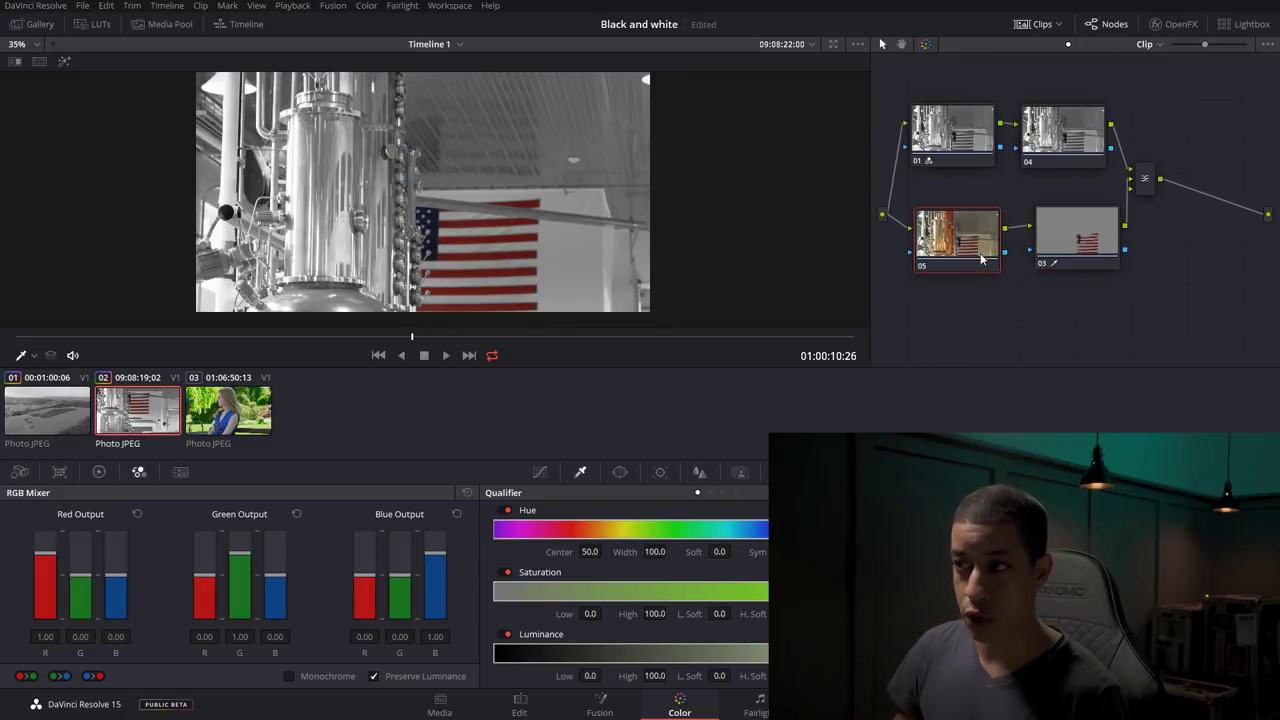
# Try raising the midpoint of the red curve on the serial node before the flag key, and undo the edits.
pyautogui.click(540, 471)
pyautogui.moveTo(660, 582)
pyautogui.mouseDown()
pyautogui.moveTo(663, 560)
pyautogui.moveTo(677, 580)
pyautogui.mouseUp()
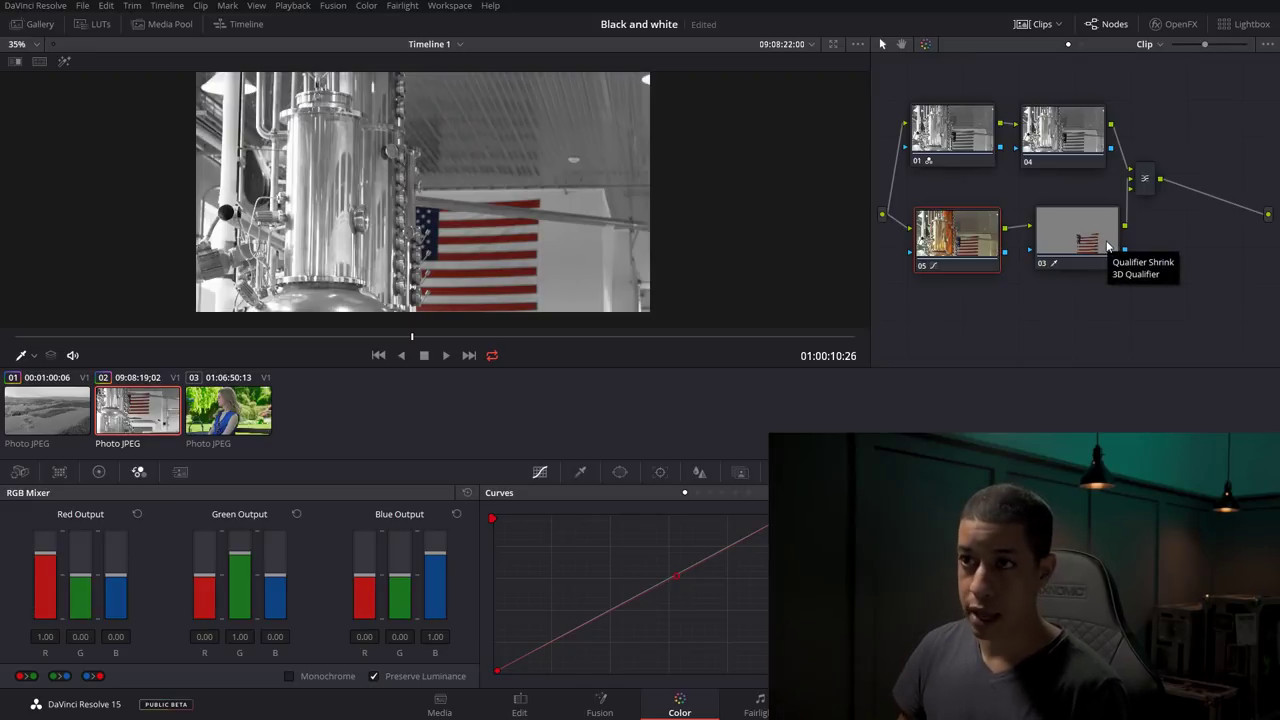
pyautogui.moveTo(676, 578); pyautogui.dragTo(645, 558)
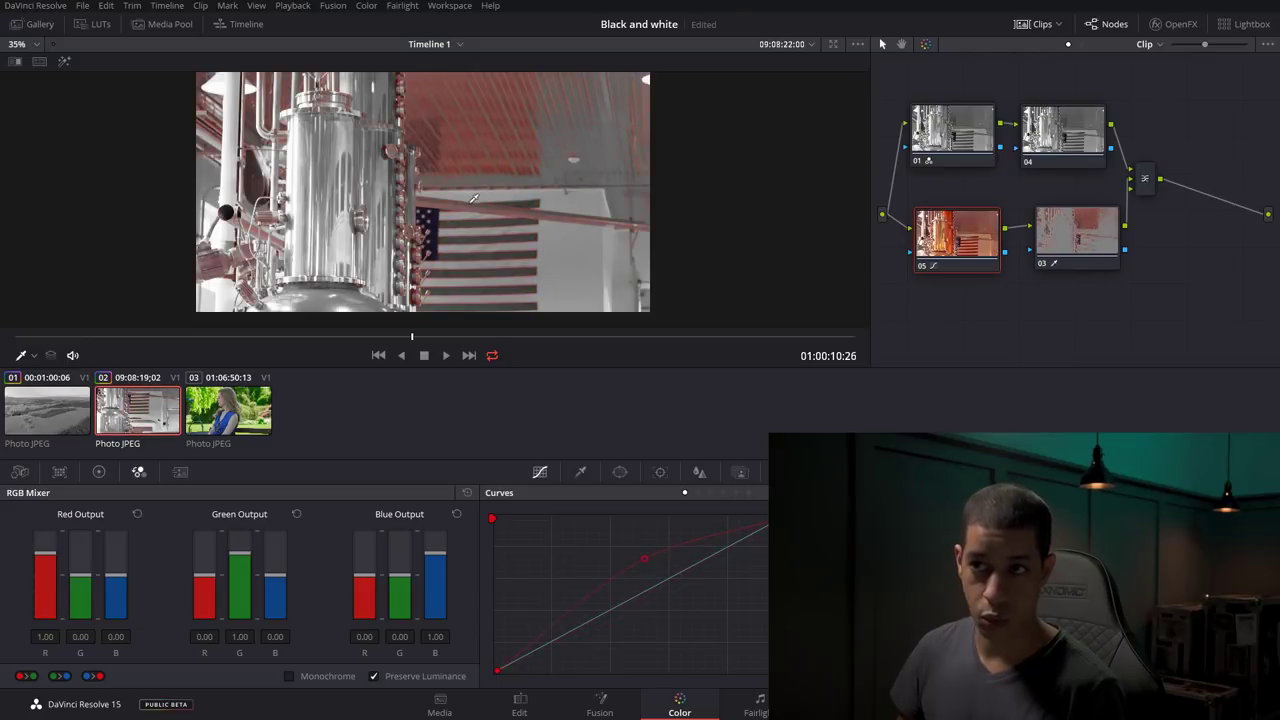
pyautogui.hotkey('ctrl', 'z')
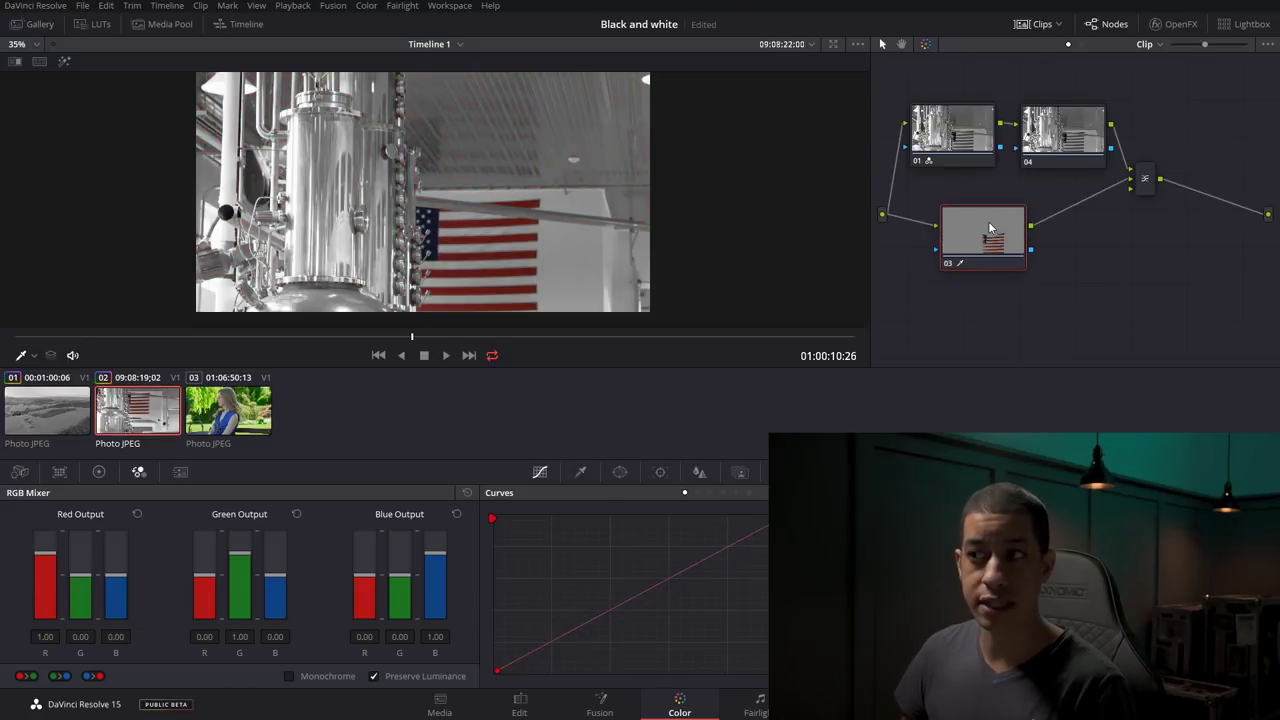
# Open the third clip with the woman on the bench and turn its first node monochrome in the RGB Mixer.
pyautogui.click(219, 411)
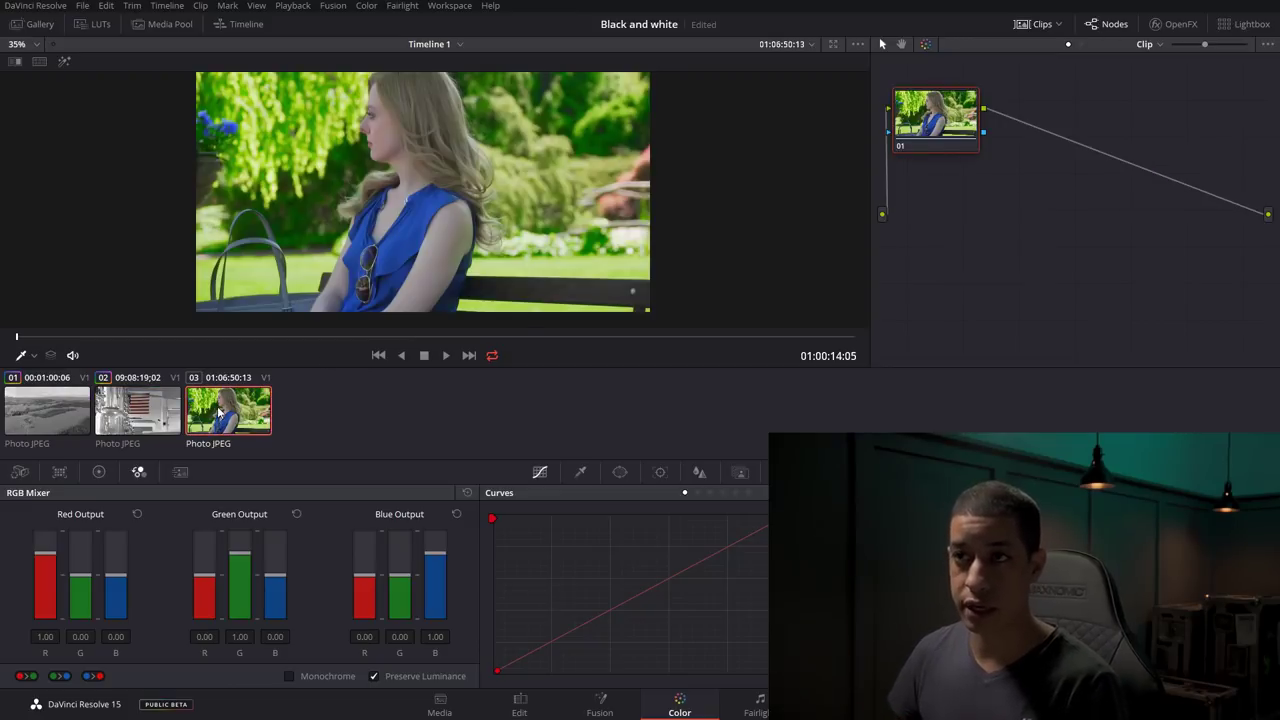
pyautogui.moveTo(930, 135); pyautogui.dragTo(942, 140)
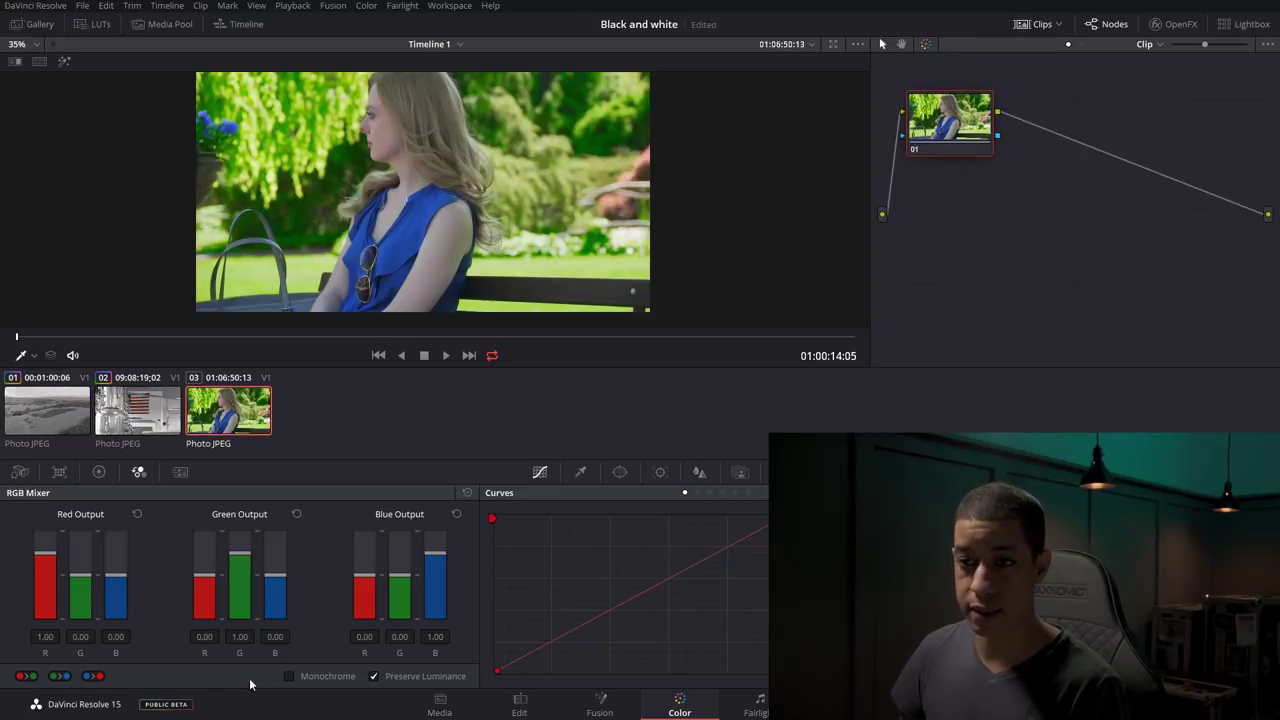
pyautogui.click(304, 672)
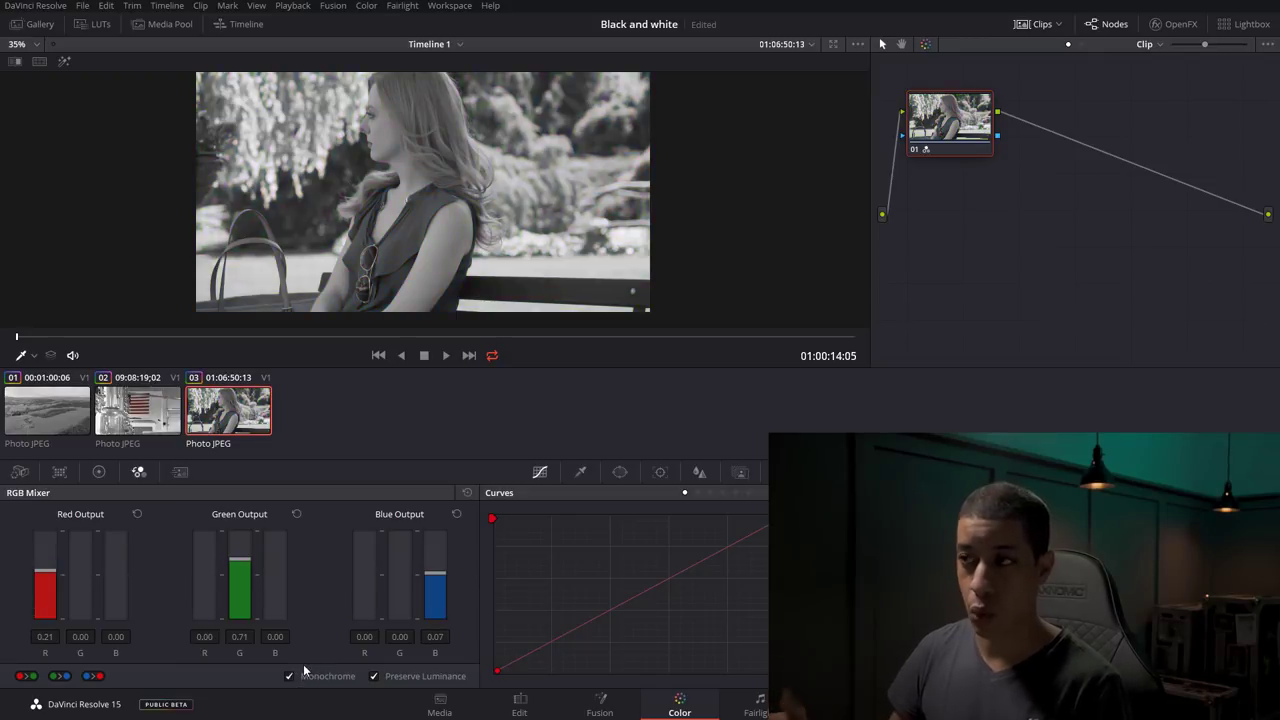
# Add a layer node below the monochrome node and space it and the layer mixer apart.
pyautogui.hotkey('alt', 'p')
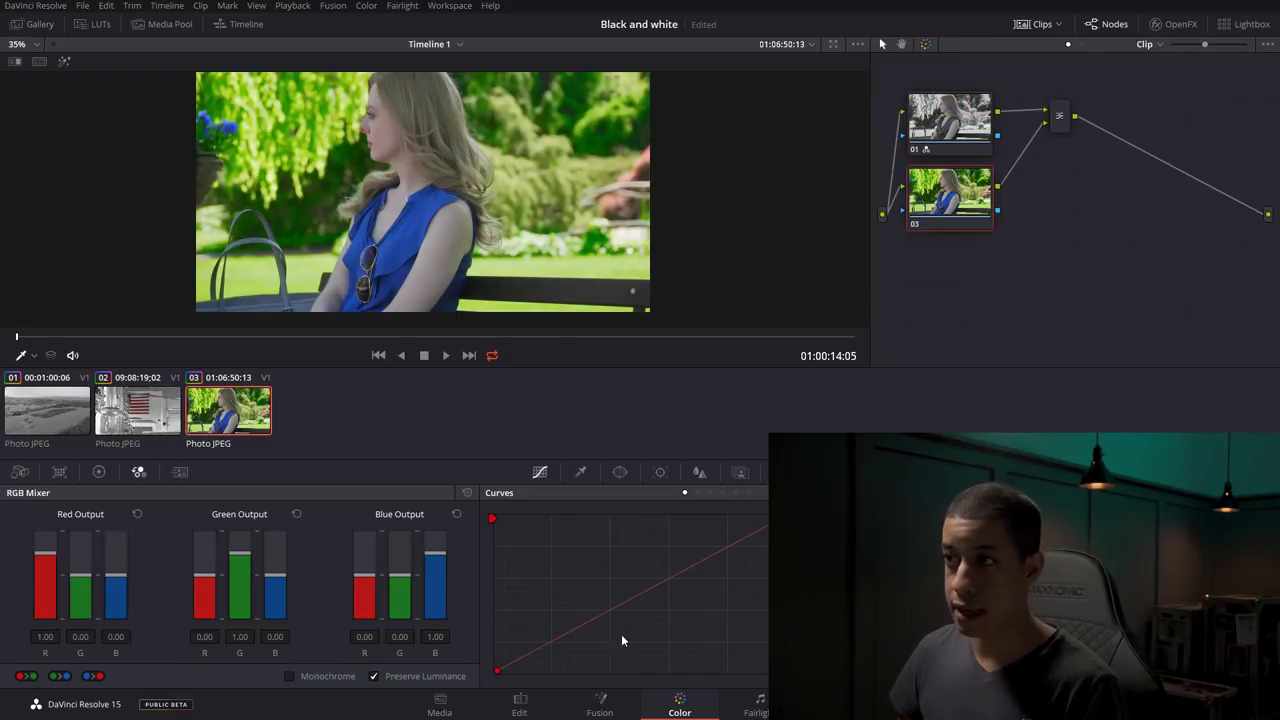
pyautogui.moveTo(1060, 117); pyautogui.dragTo(1069, 140)
pyautogui.moveTo(938, 198); pyautogui.dragTo(941, 211)
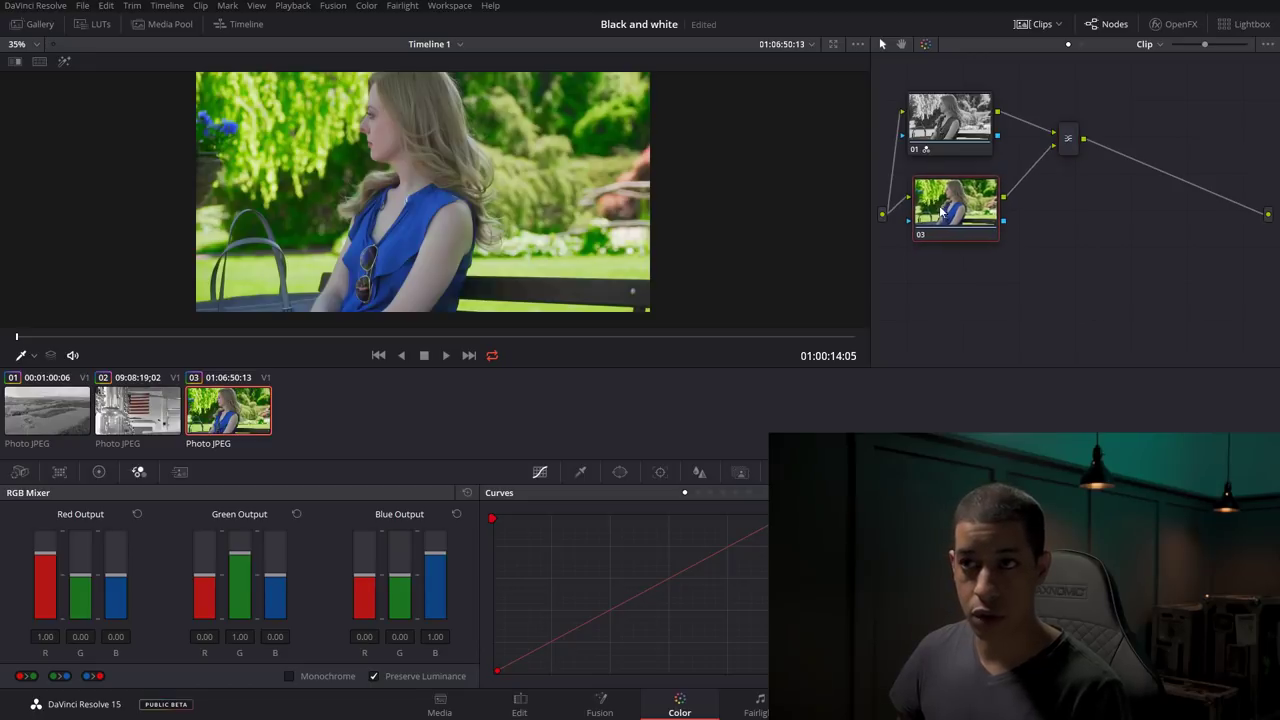
# Key the woman's blue top on the new layer node by drawing a 3D qualifier stroke across the fabric.
pyautogui.click(578, 474)
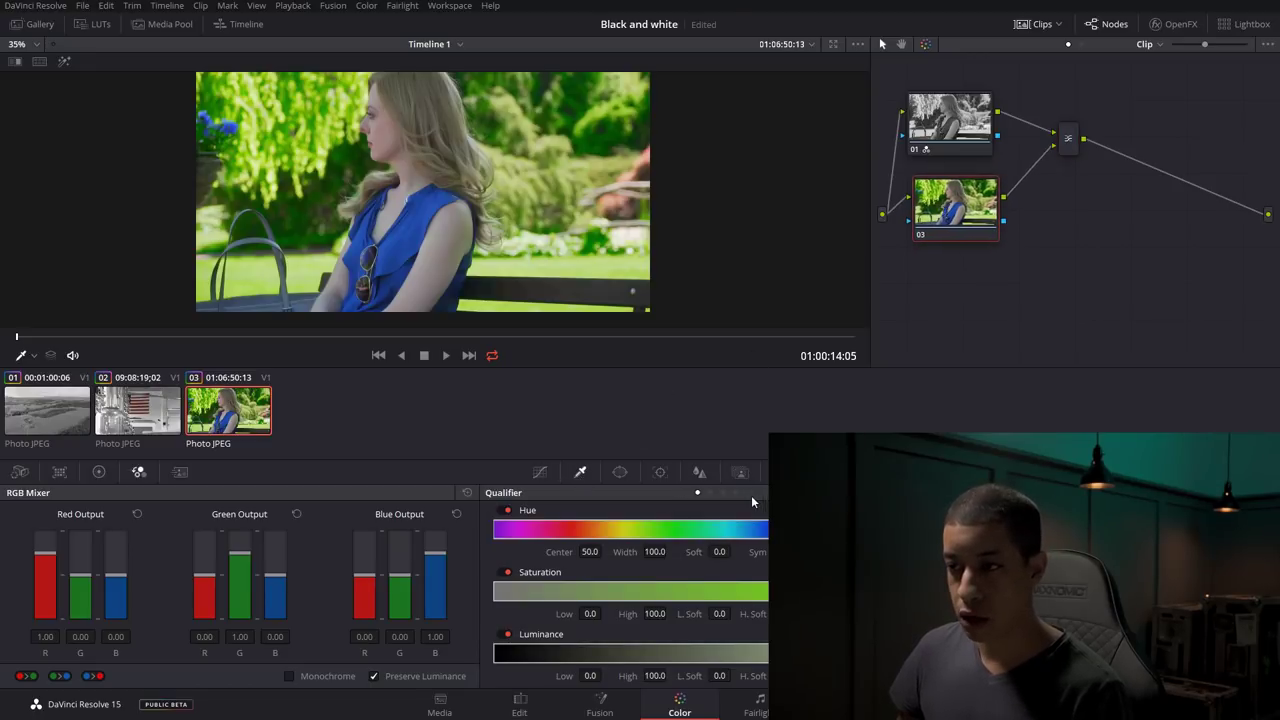
pyautogui.click(736, 492)
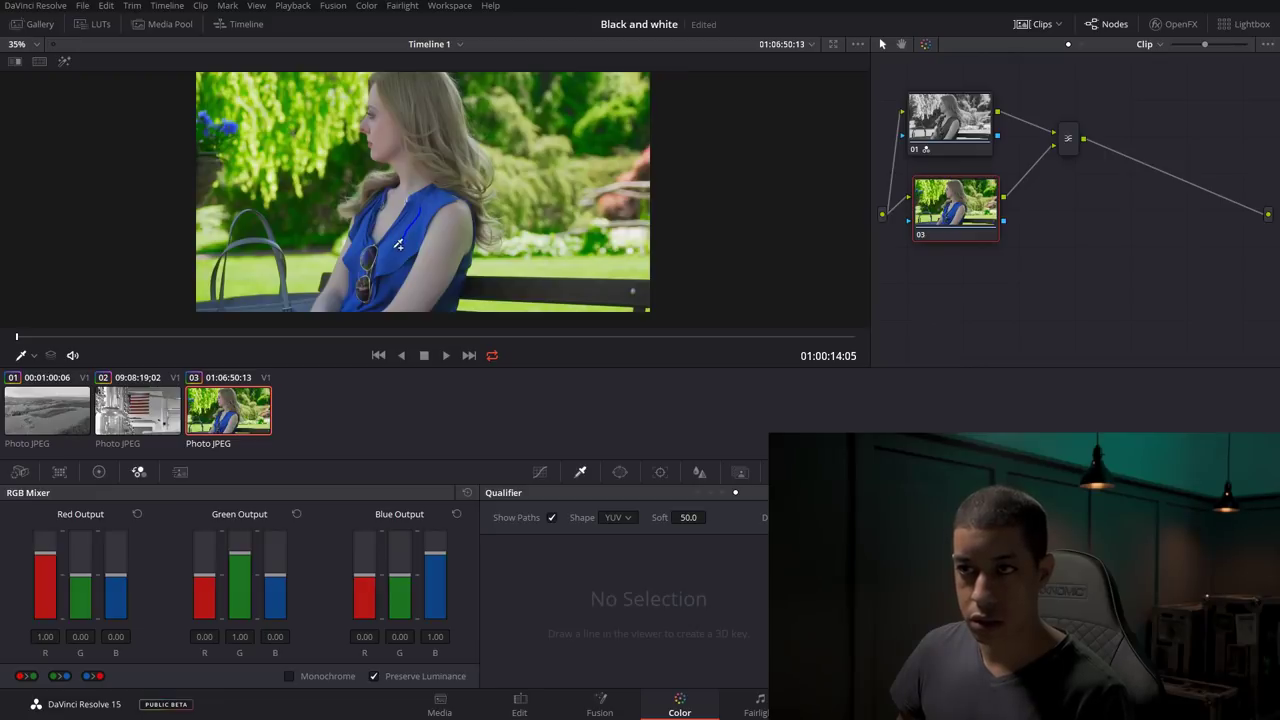
pyautogui.moveTo(407, 250); pyautogui.dragTo(400, 254)
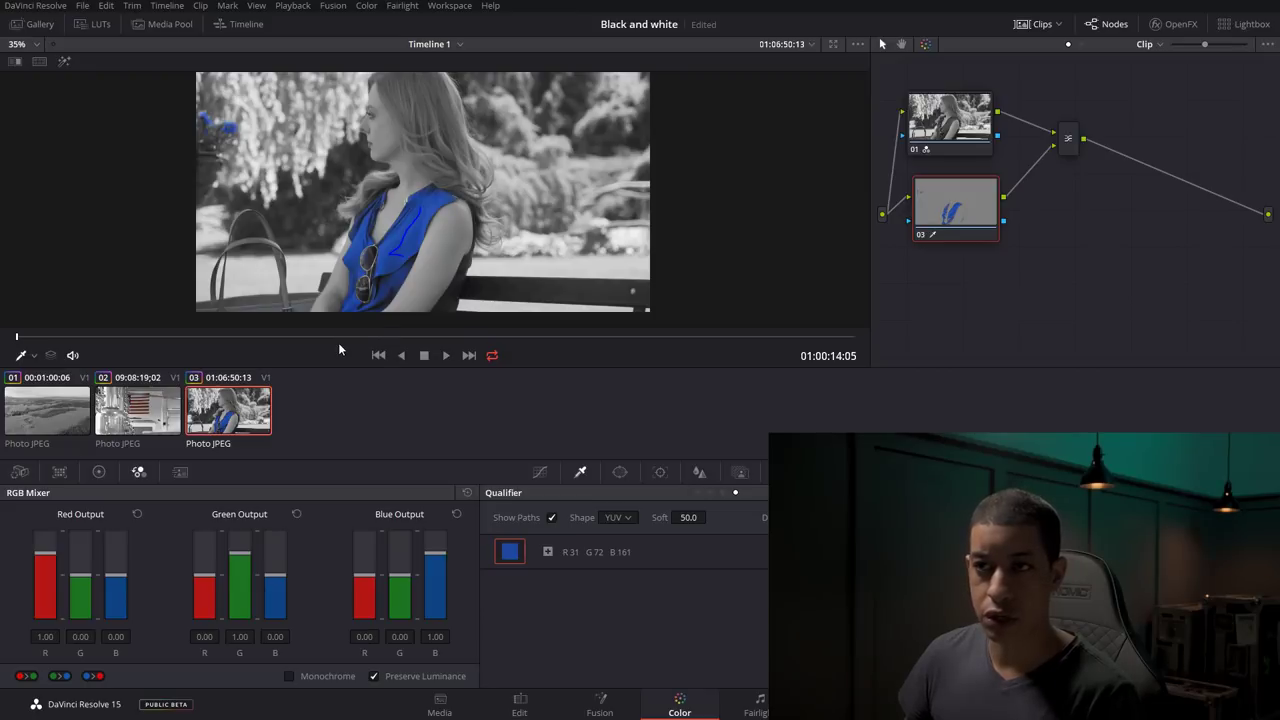
# Play the clip forward and add a circle window to the blue key node.
pyautogui.press('space')
pyautogui.click(620, 471)
pyautogui.click(509, 579)
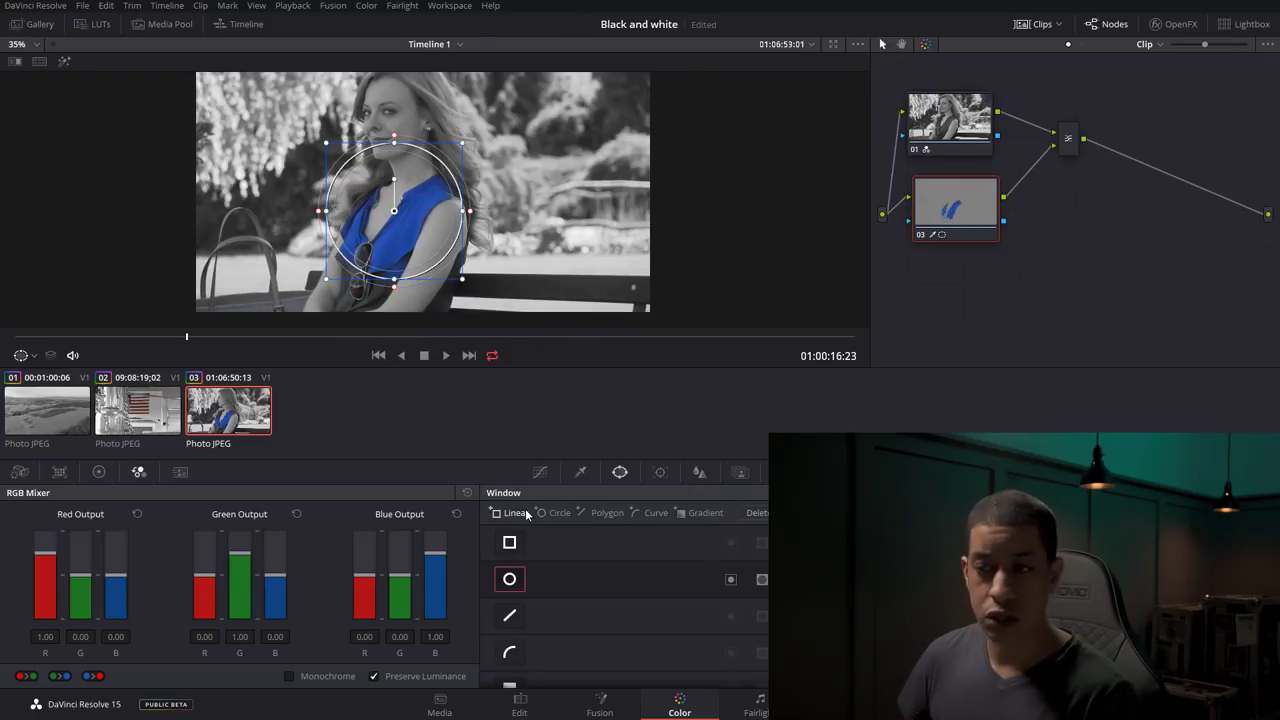
# Stretch the circle window into a wide ellipse around the woman's blue top.
pyautogui.moveTo(390, 279); pyautogui.dragTo(395, 312)
pyautogui.moveTo(484, 252); pyautogui.dragTo(520, 246)
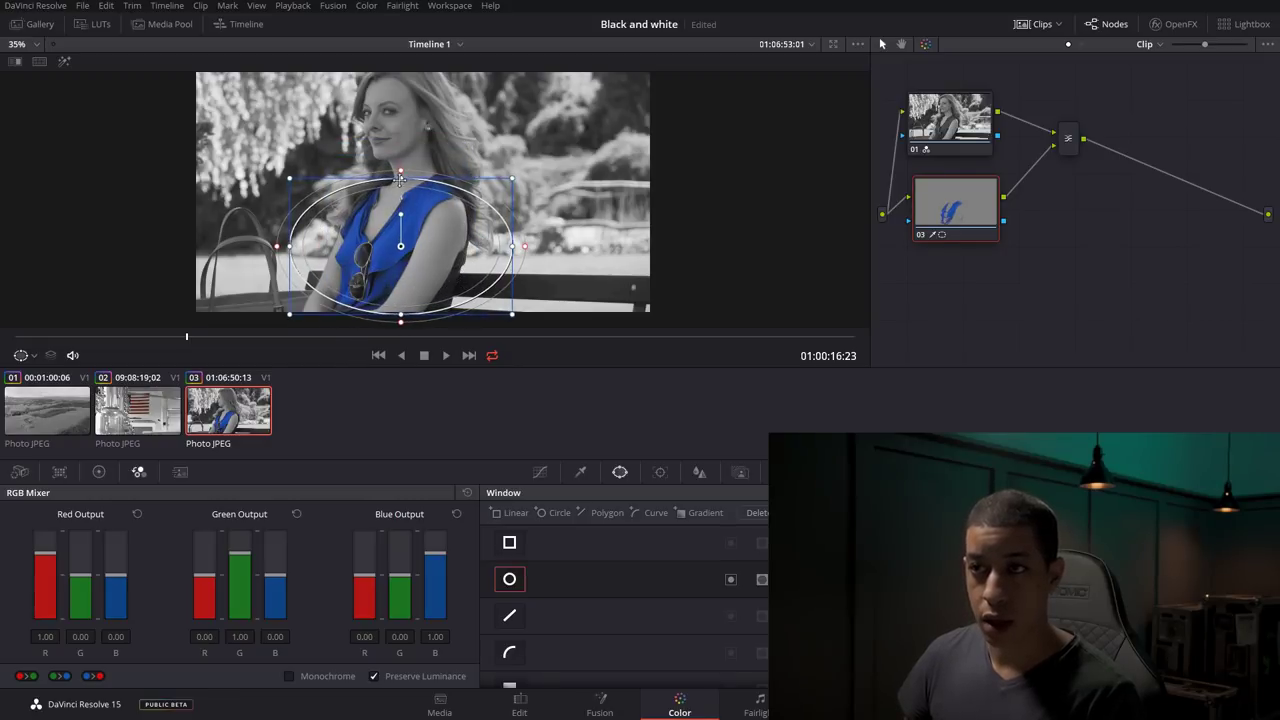
pyautogui.moveTo(402, 182); pyautogui.dragTo(399, 234)
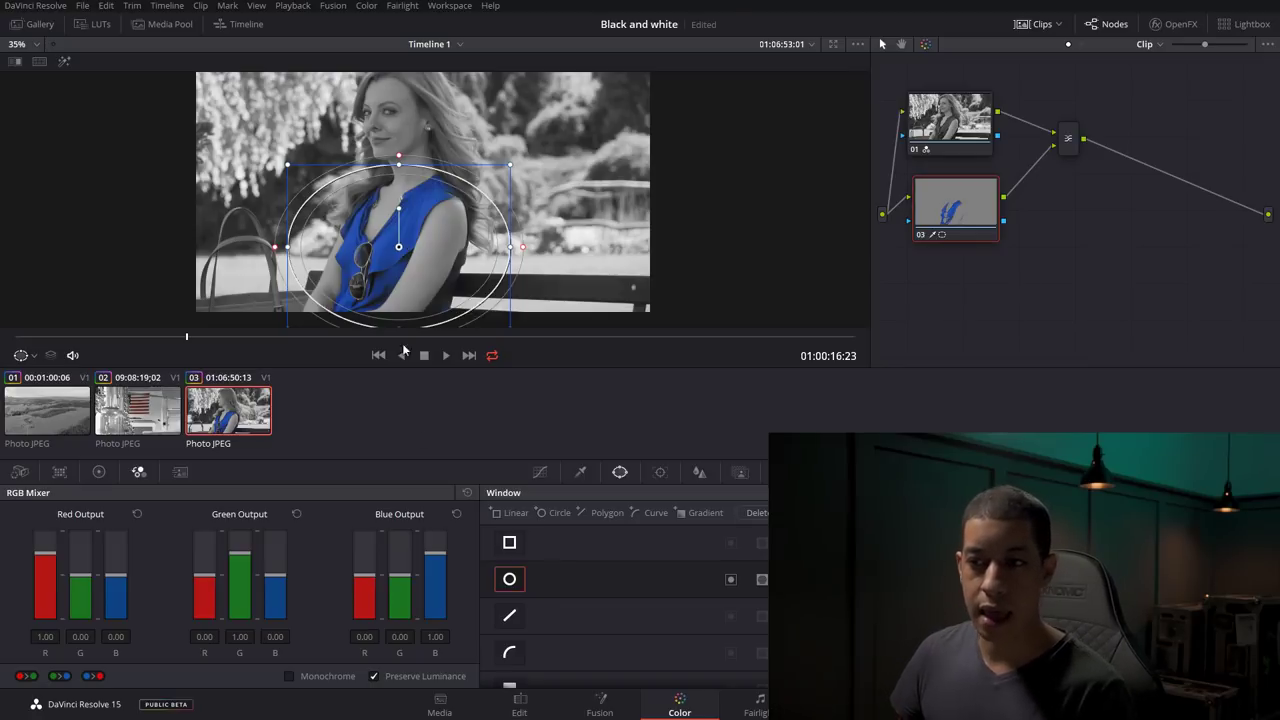
pyautogui.moveTo(515, 253); pyautogui.dragTo(565, 252)
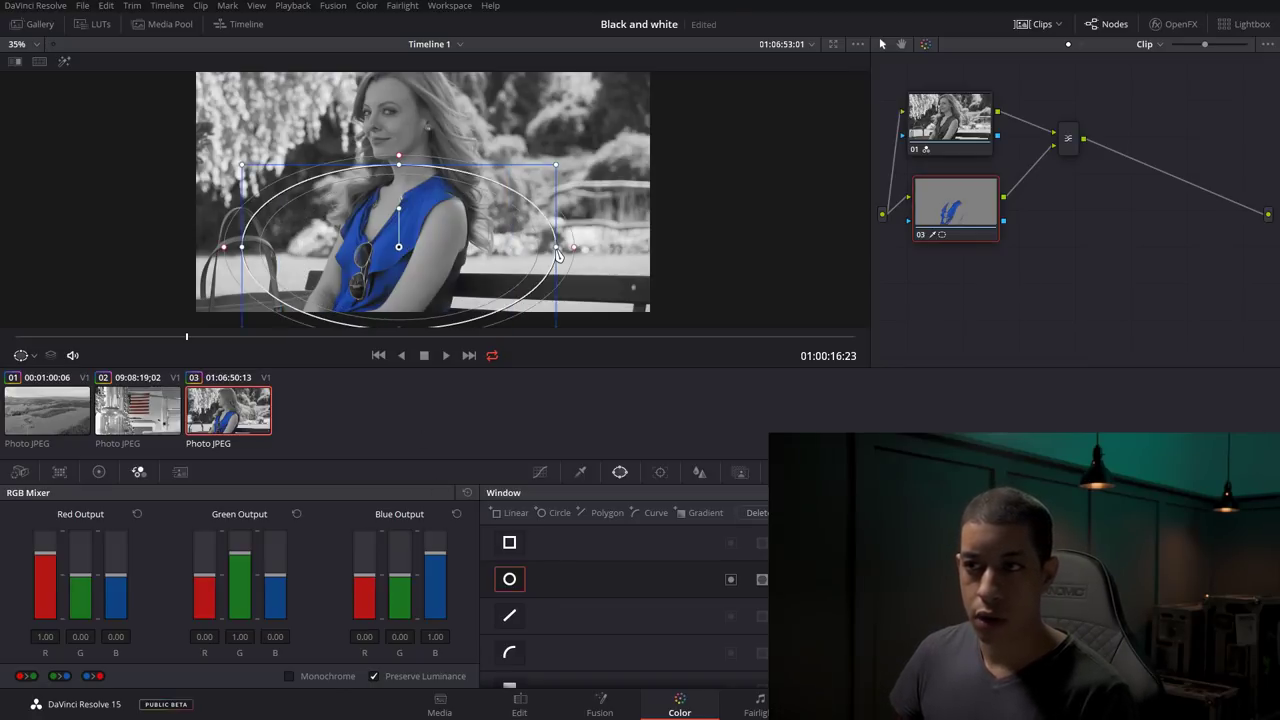
pyautogui.moveTo(453, 183); pyautogui.dragTo(506, 183)
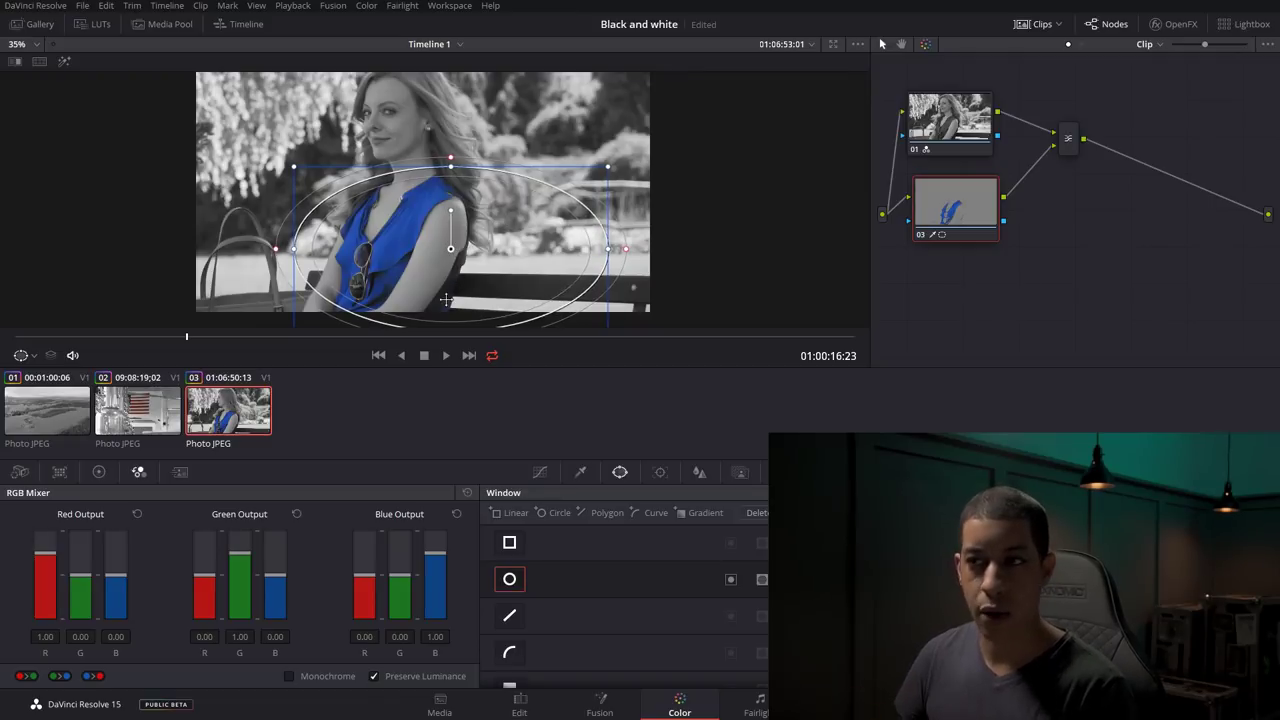
# Move the circle window over the blue flowers at the image's left edge and shrink it to a small upright ellipse.
pyautogui.moveTo(452, 248); pyautogui.dragTo(207, 133)
pyautogui.moveTo(361, 131); pyautogui.dragTo(240, 131)
pyautogui.moveTo(202, 212); pyautogui.dragTo(205, 180)
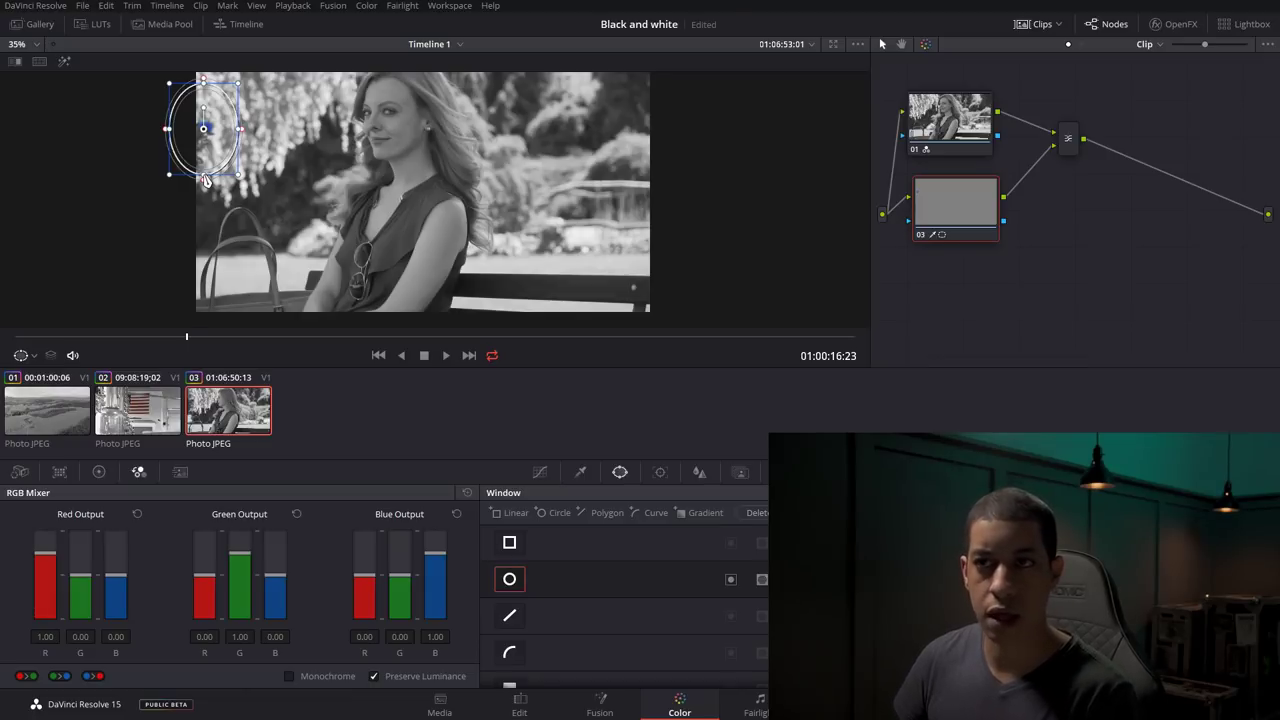
pyautogui.moveTo(178, 122); pyautogui.dragTo(181, 122)
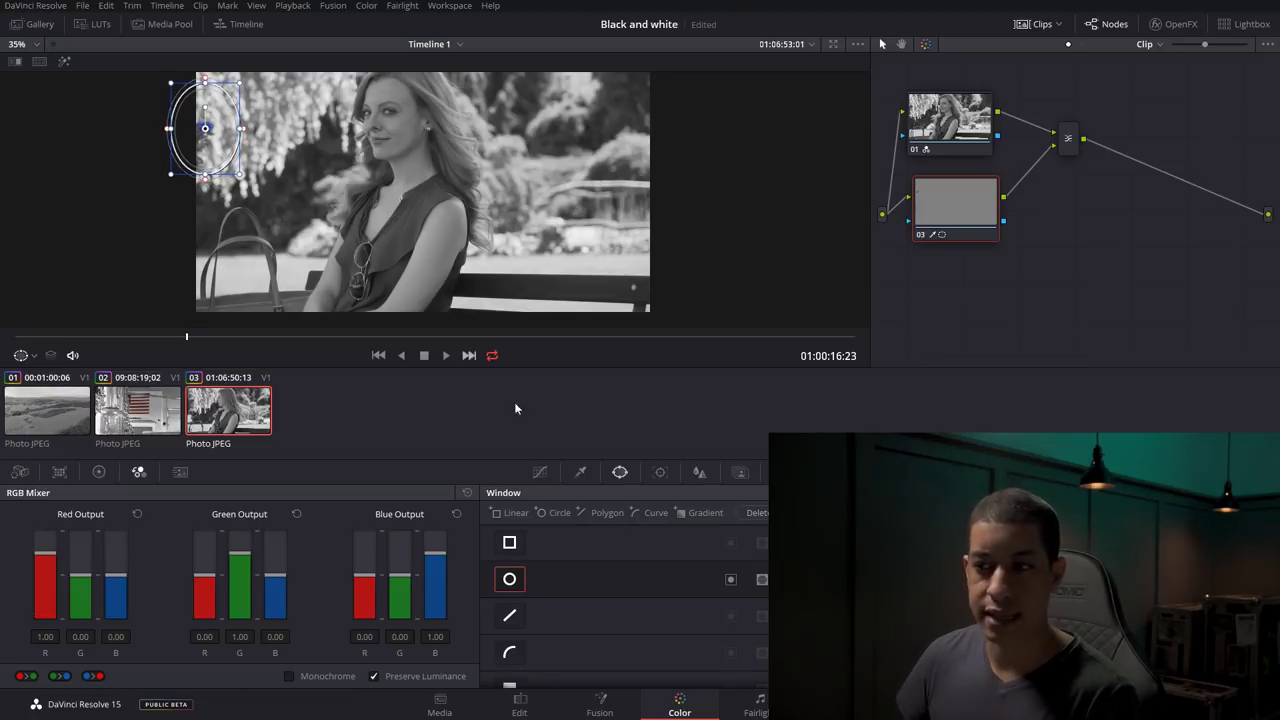
# Invert the circle window so it excludes the flowers, then fine-tune its position and widen its soft edge.
pyautogui.click(731, 580)
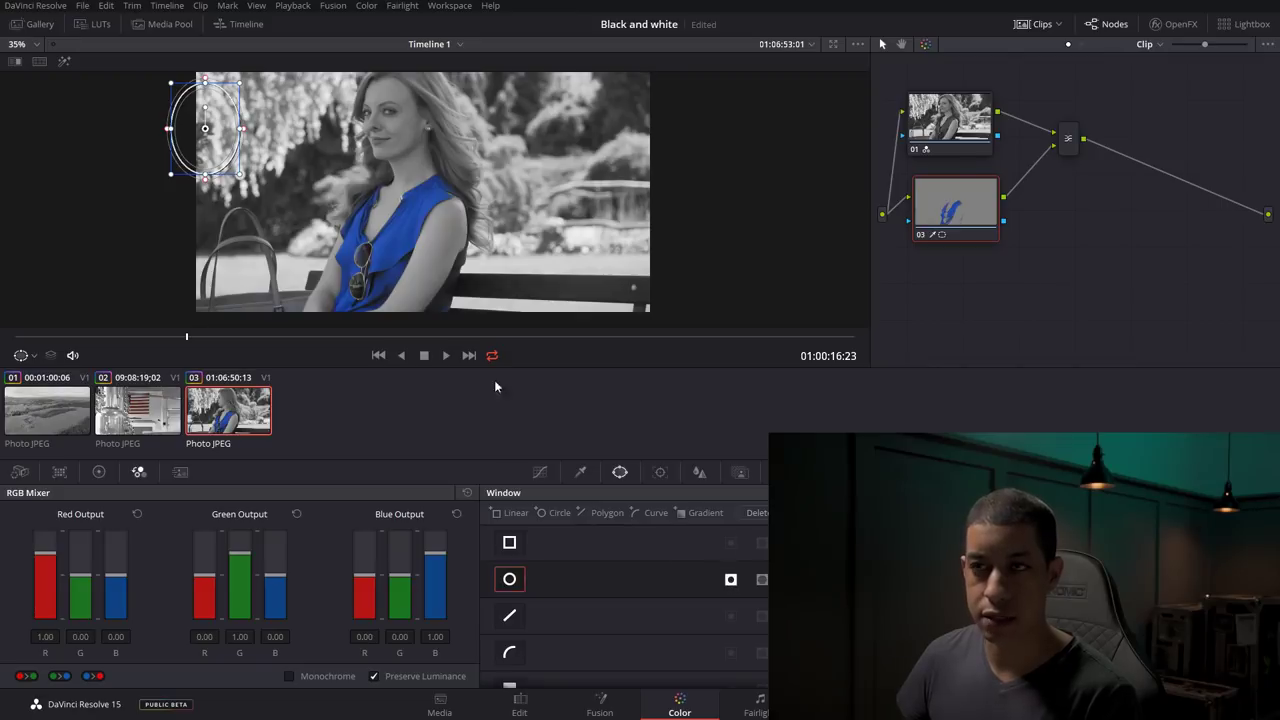
pyautogui.moveTo(203, 129); pyautogui.dragTo(205, 131)
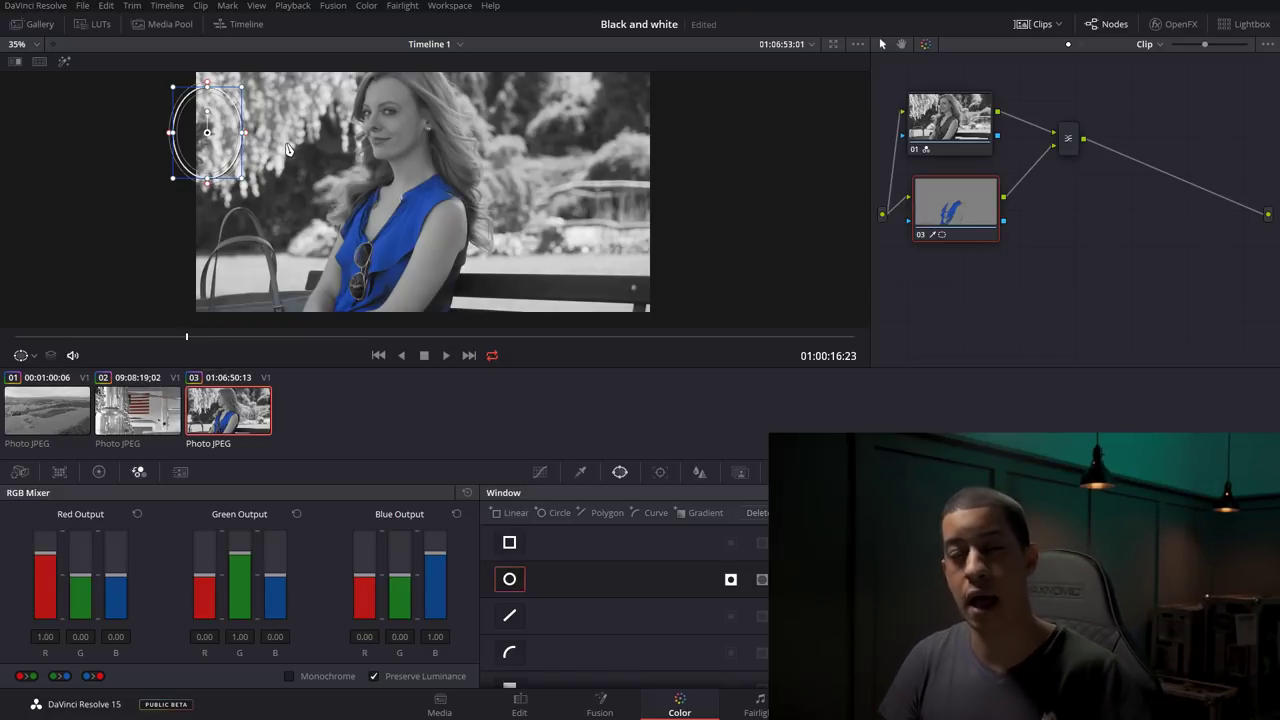
pyautogui.moveTo(247, 134); pyautogui.dragTo(257, 132)
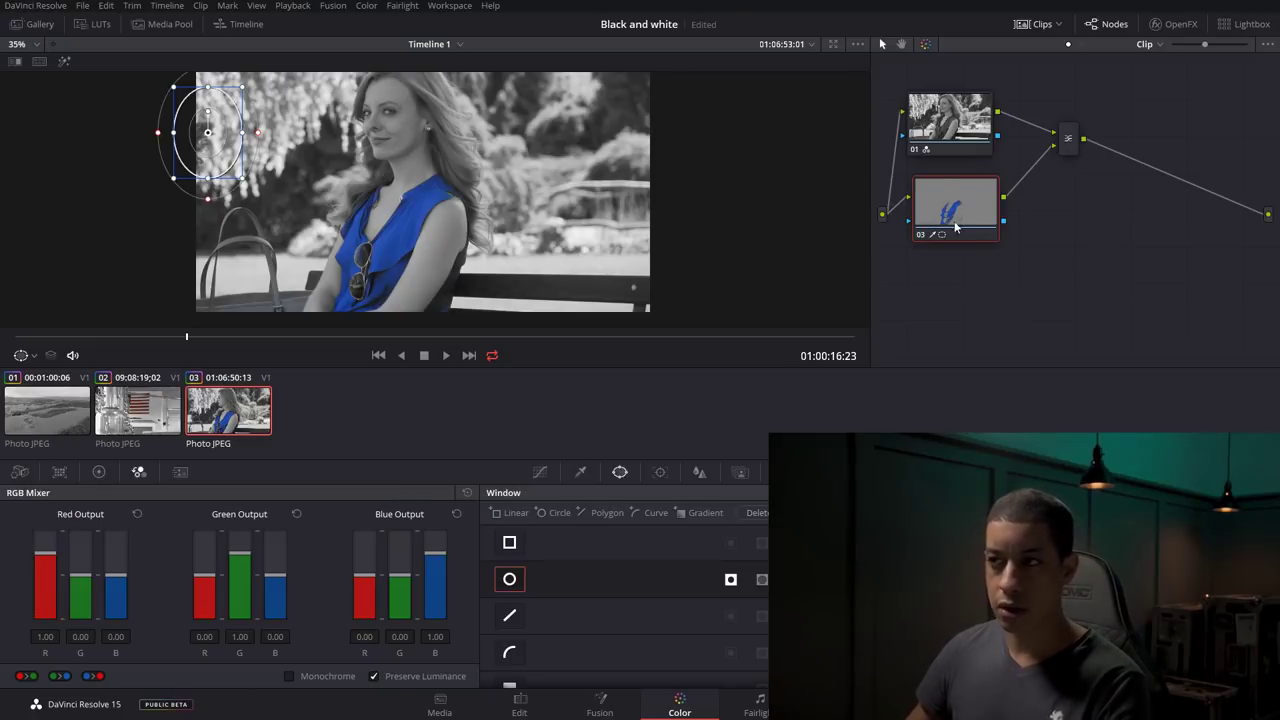
# Examine the blue key's highlighted matte and the handbag area of the image up close for stray colour.
pyautogui.click(64, 62)
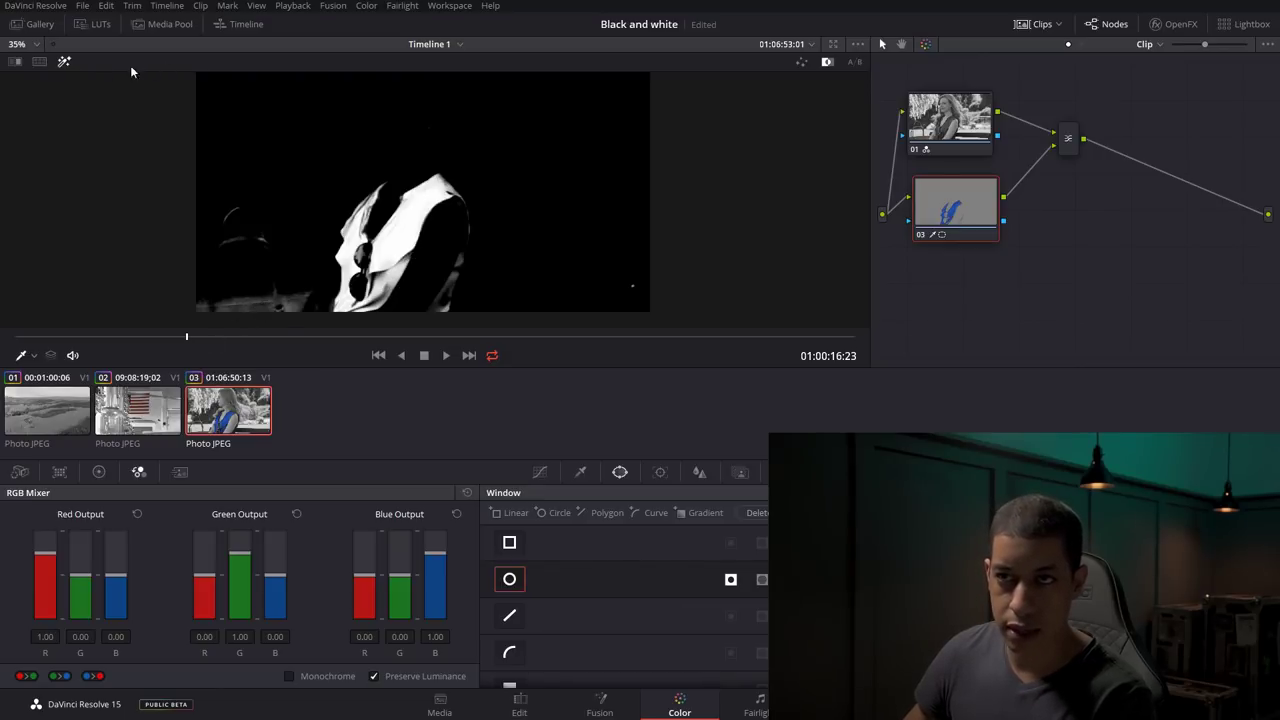
pyautogui.click(64, 62)
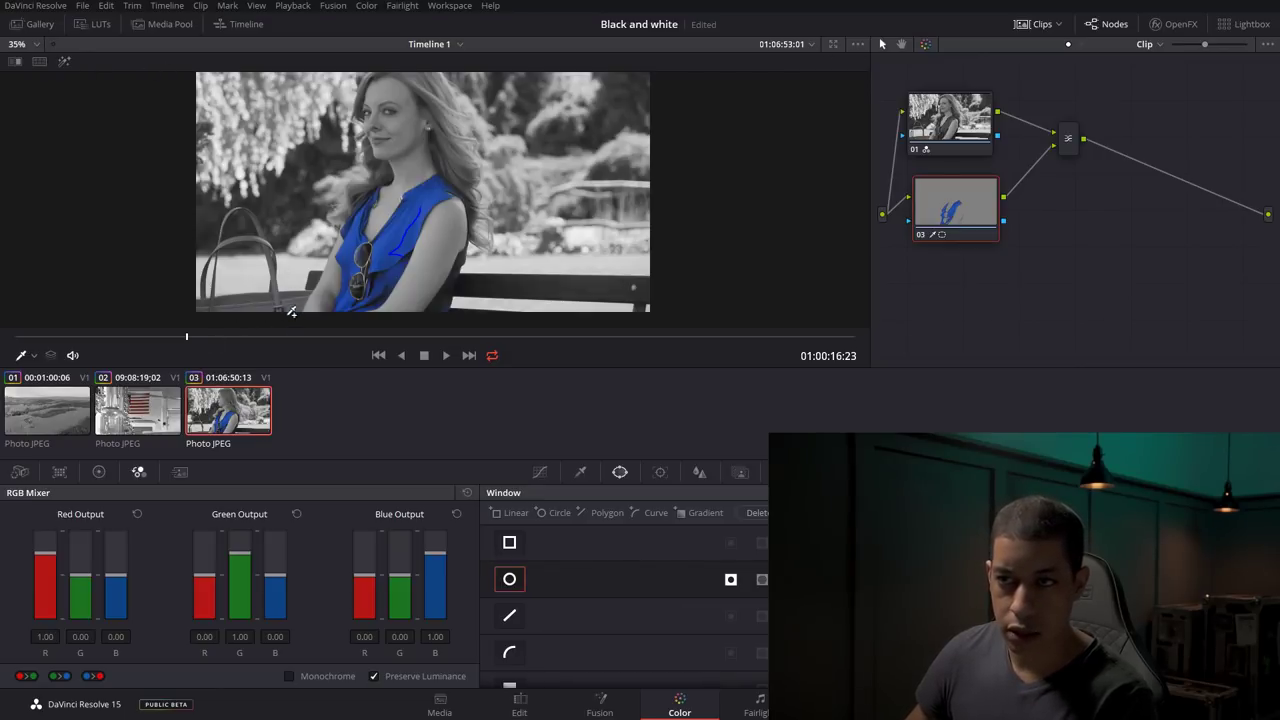
pyautogui.scroll(8, 284, 309)
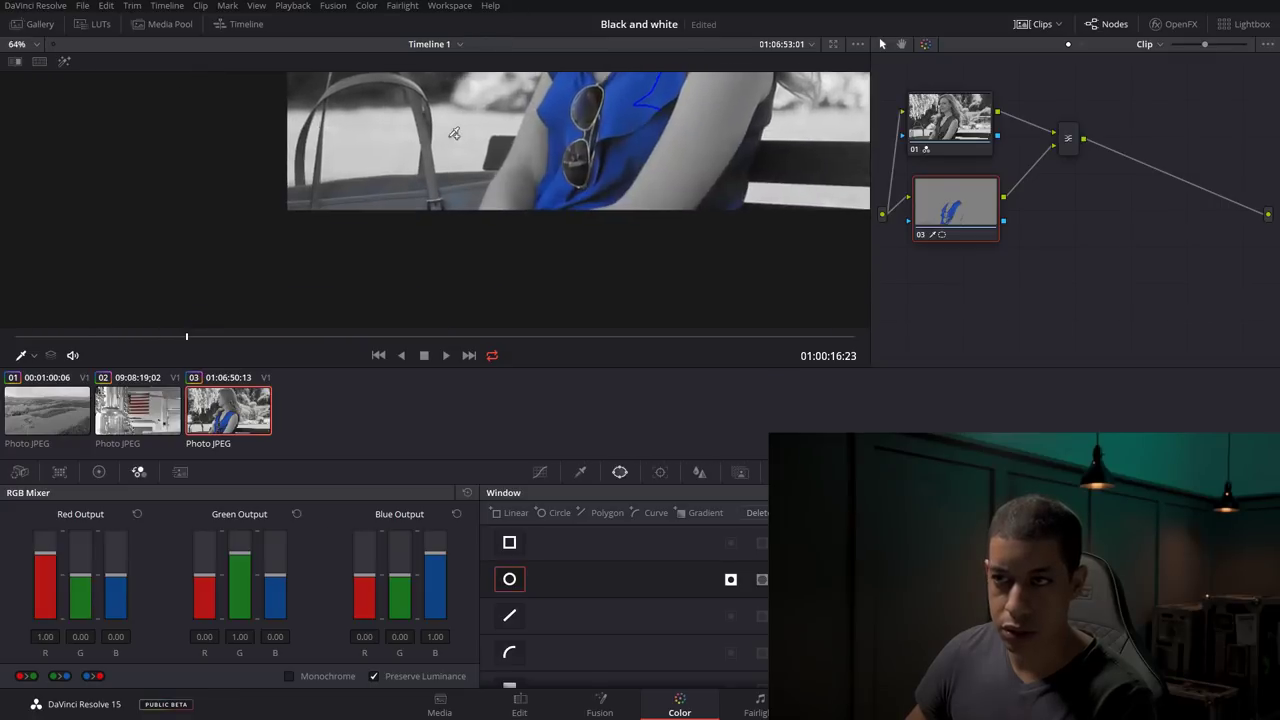
pyautogui.scroll(2, 451, 187)
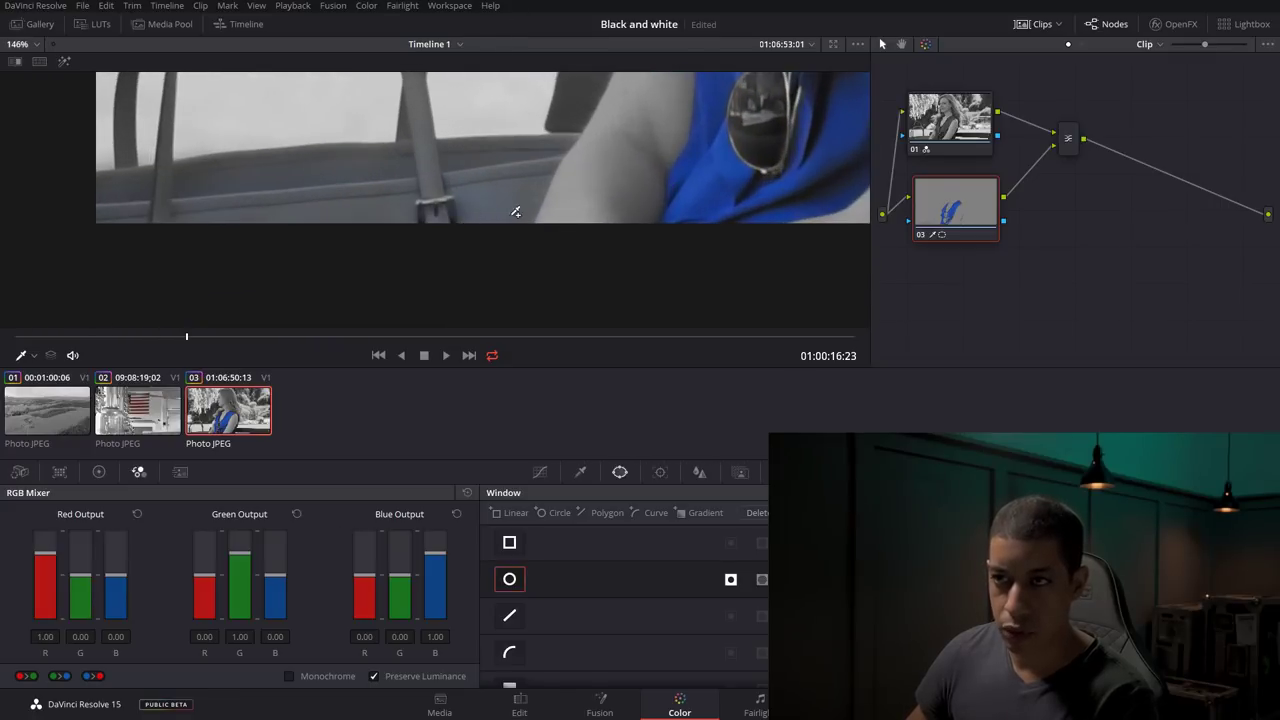
pyautogui.scroll(-5, 516, 212)
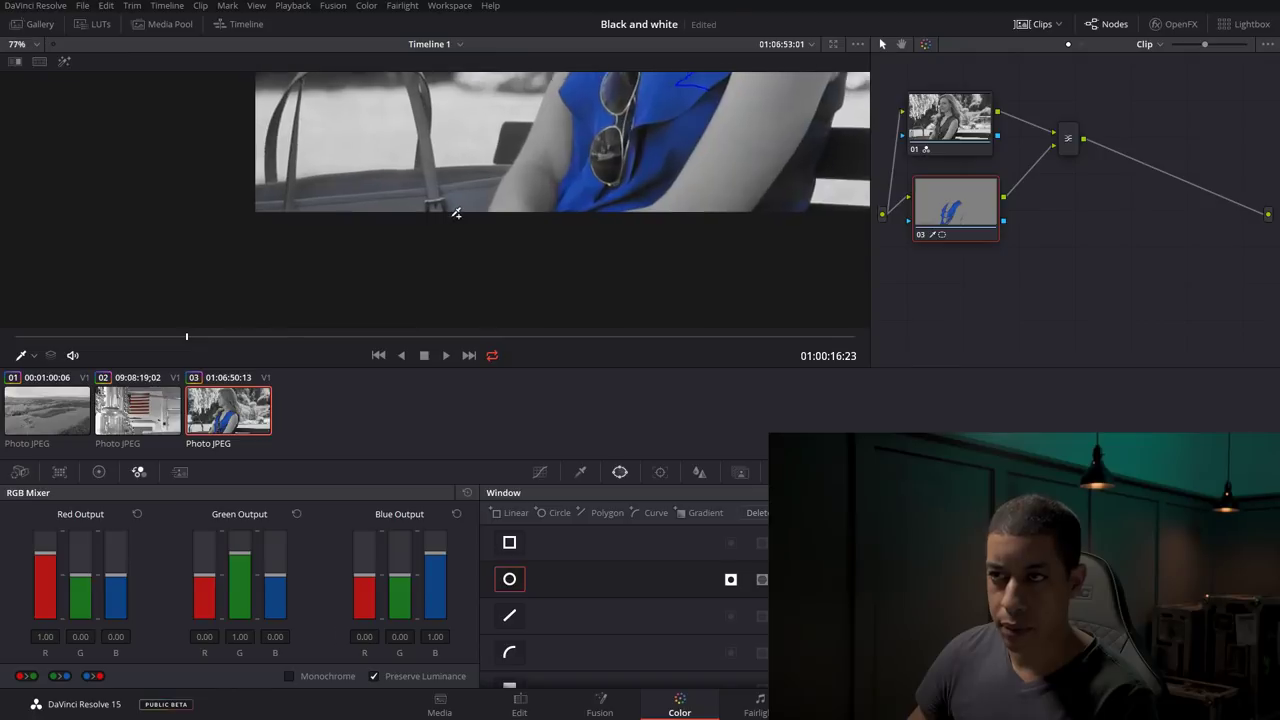
pyautogui.scroll(-1, 720, 157)
pyautogui.scroll(-5, 597, 190)
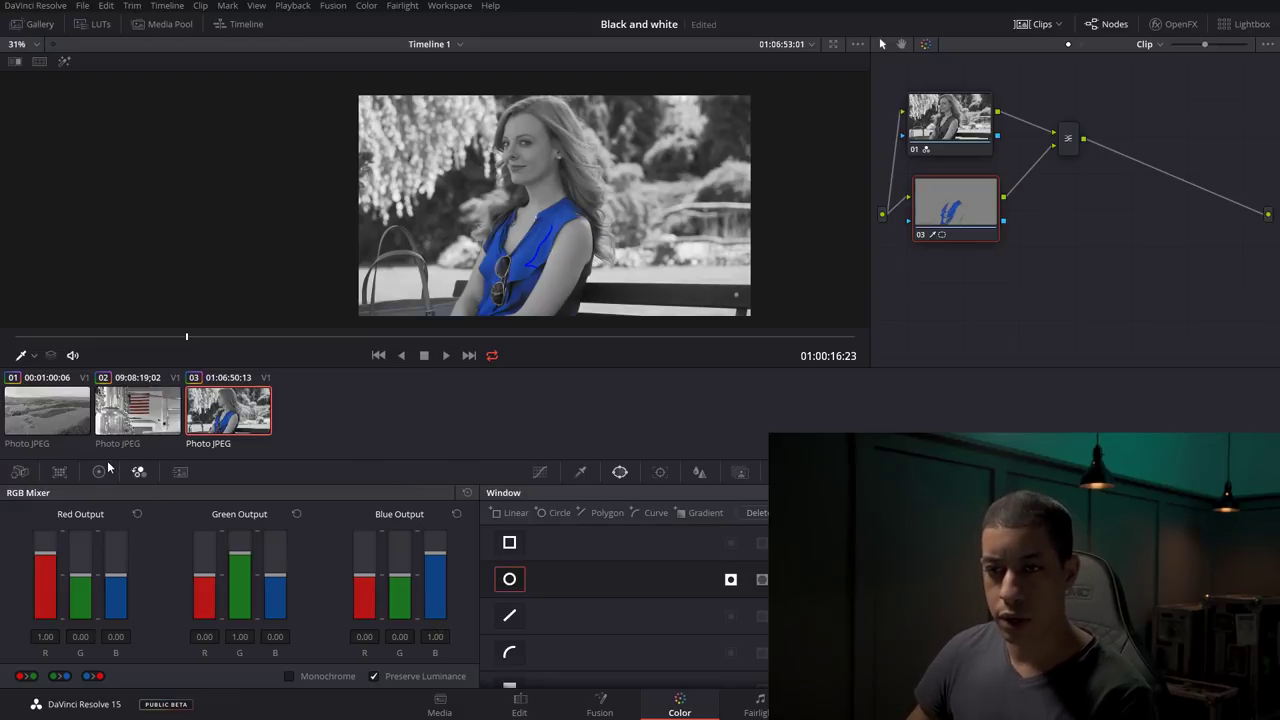
# Set the blue key node's Hue to 50.00 and shift its Offset wheel to R 45.49, G 19.12, B 17.20.
pyautogui.click(106, 469)
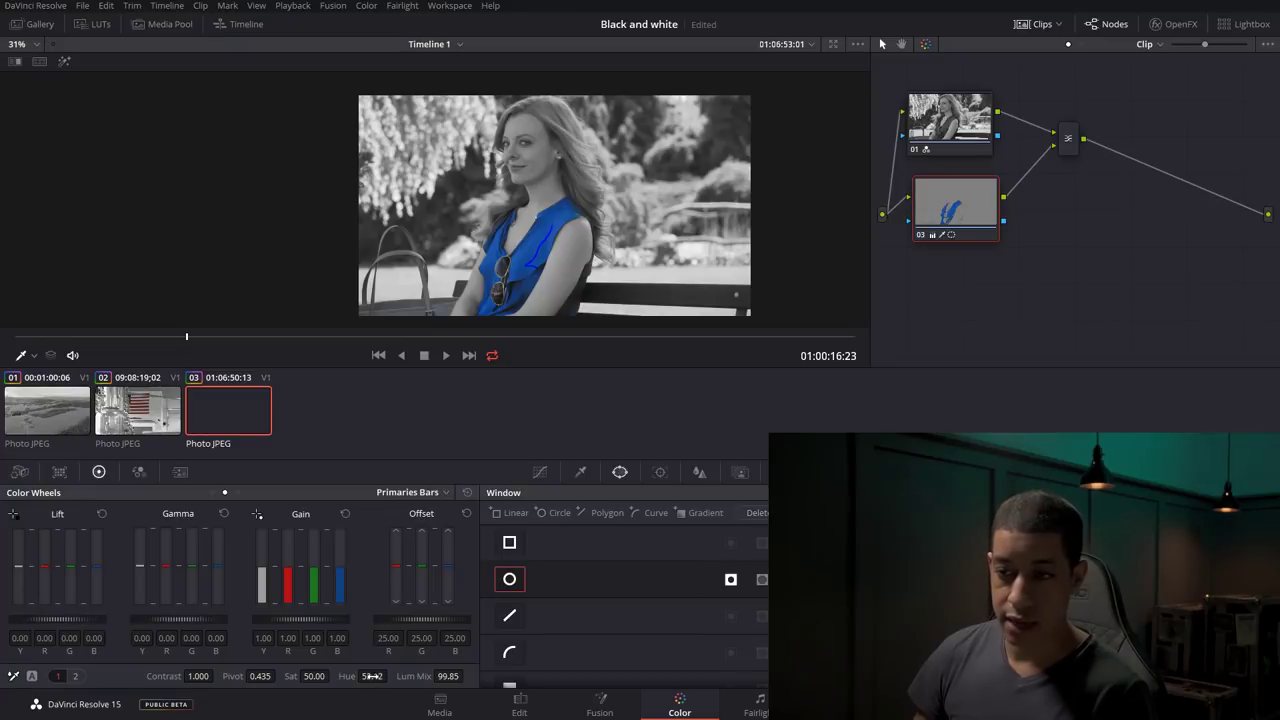
pyautogui.moveTo(372, 676); pyautogui.dragTo(391, 677)
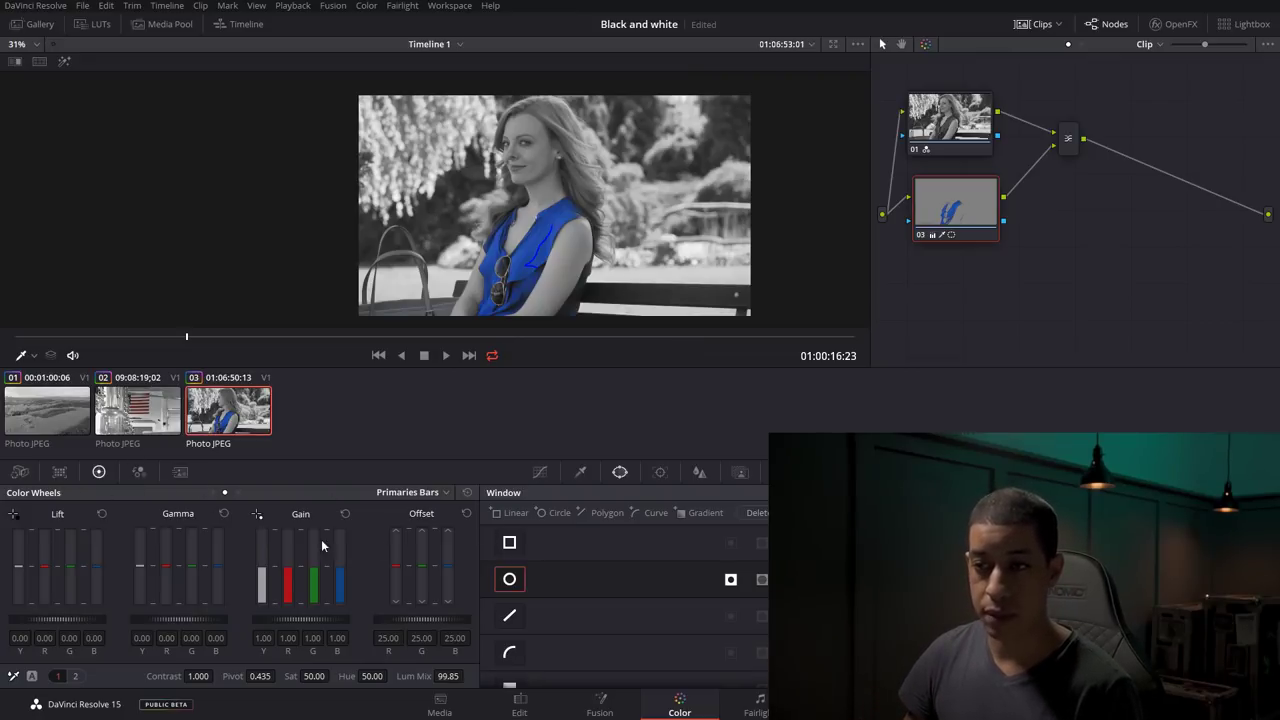
pyautogui.click(213, 493)
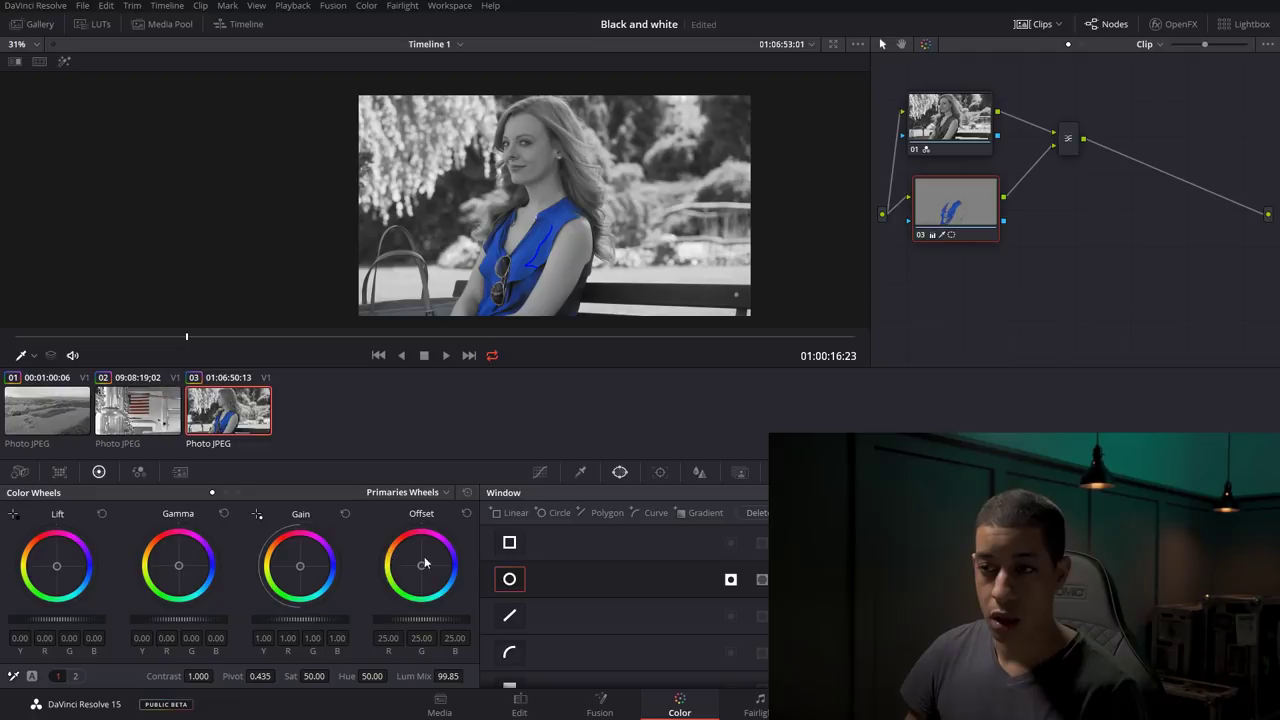
pyautogui.moveTo(437, 560)
pyautogui.mouseDown()
pyautogui.moveTo(415, 572)
pyautogui.moveTo(430, 580)
pyautogui.moveTo(418, 556)
pyautogui.mouseUp()
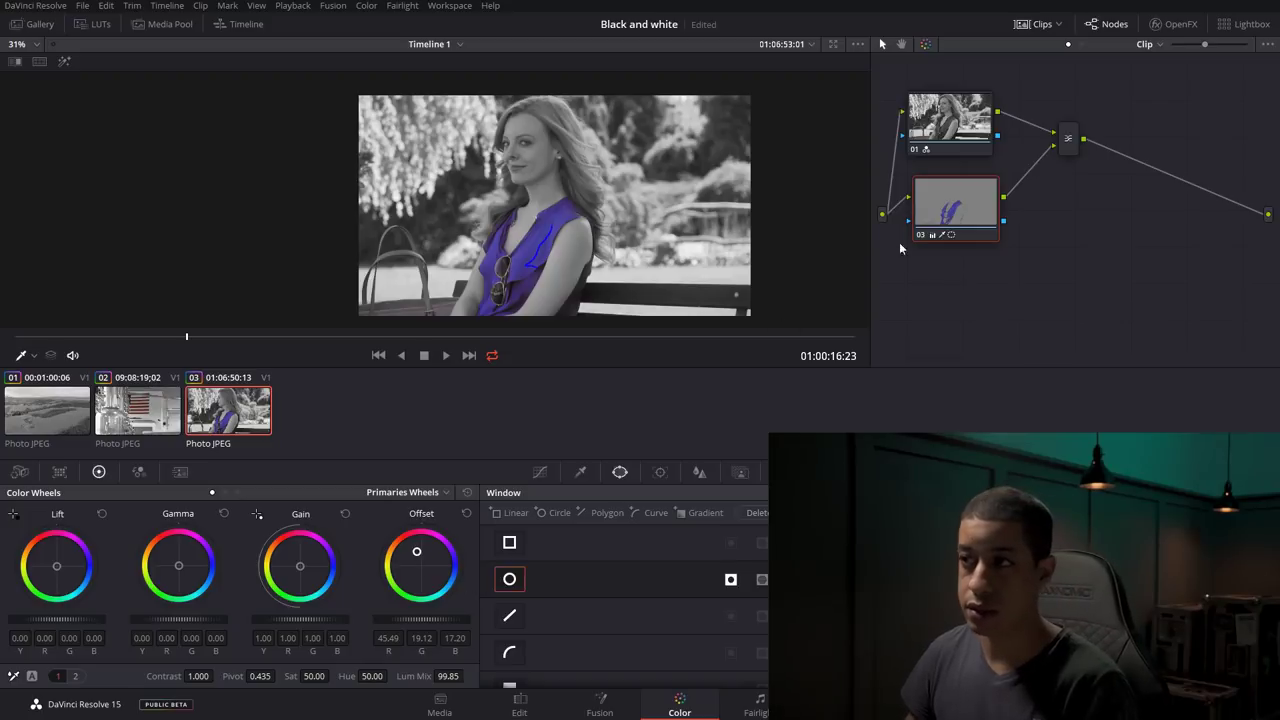
# Spread the layer mixer, key node and monochrome node further apart in the node graph.
pyautogui.moveTo(1066, 153); pyautogui.dragTo(1118, 157)
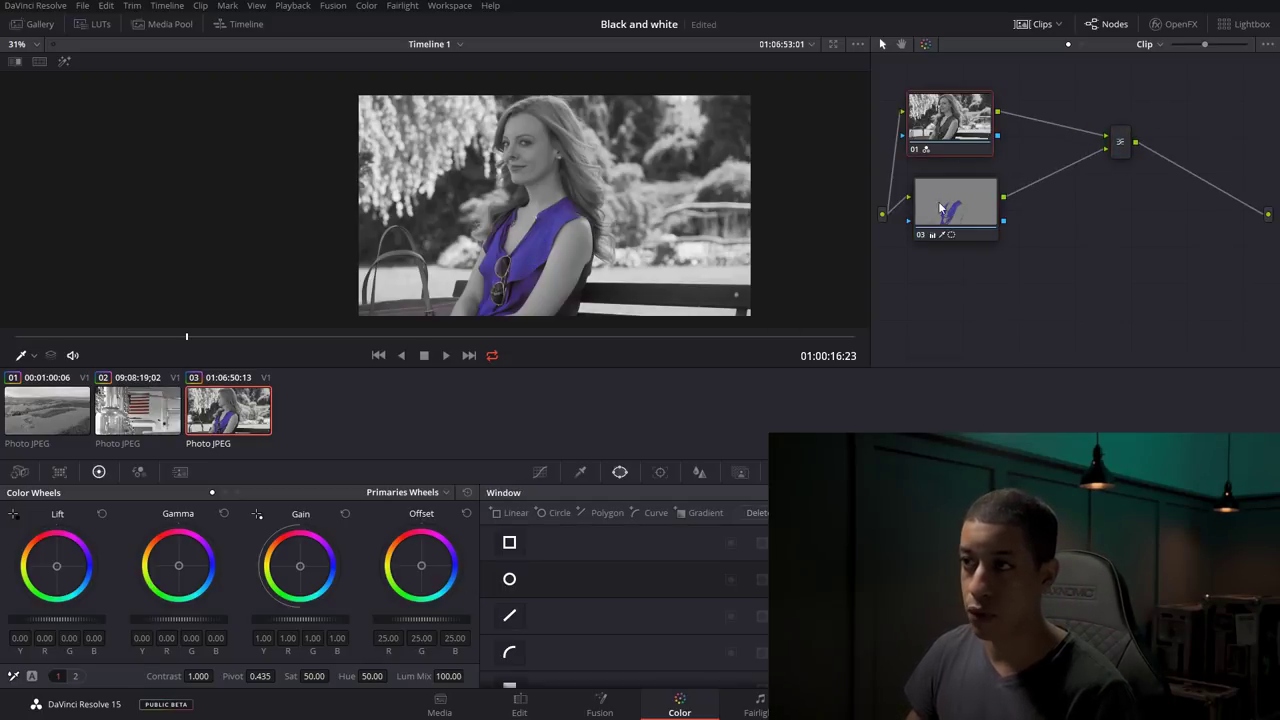
pyautogui.moveTo(955, 205); pyautogui.dragTo(963, 242)
pyautogui.moveTo(956, 130)
pyautogui.mouseDown()
pyautogui.moveTo(968, 158)
pyautogui.moveTo(972, 144)
pyautogui.mouseUp()
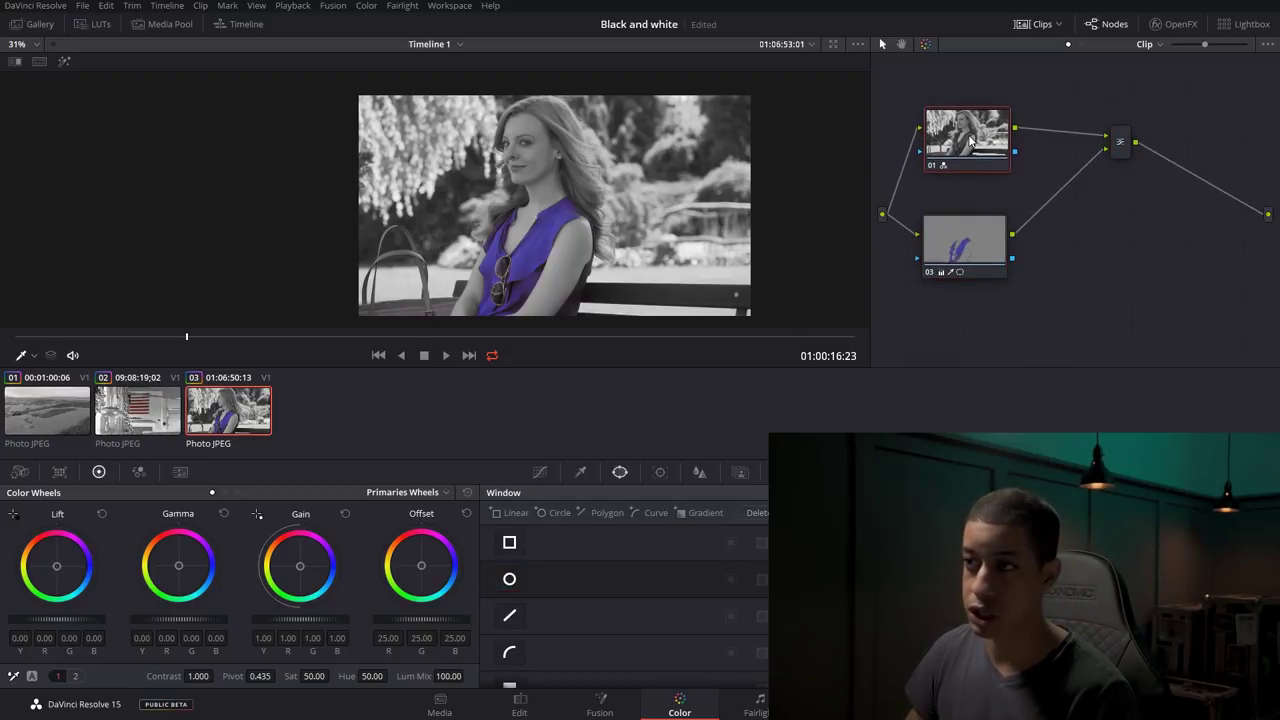
# Raise the monochrome node's red output level to 0.74 in the RGB Mixer.
pyautogui.click(138, 471)
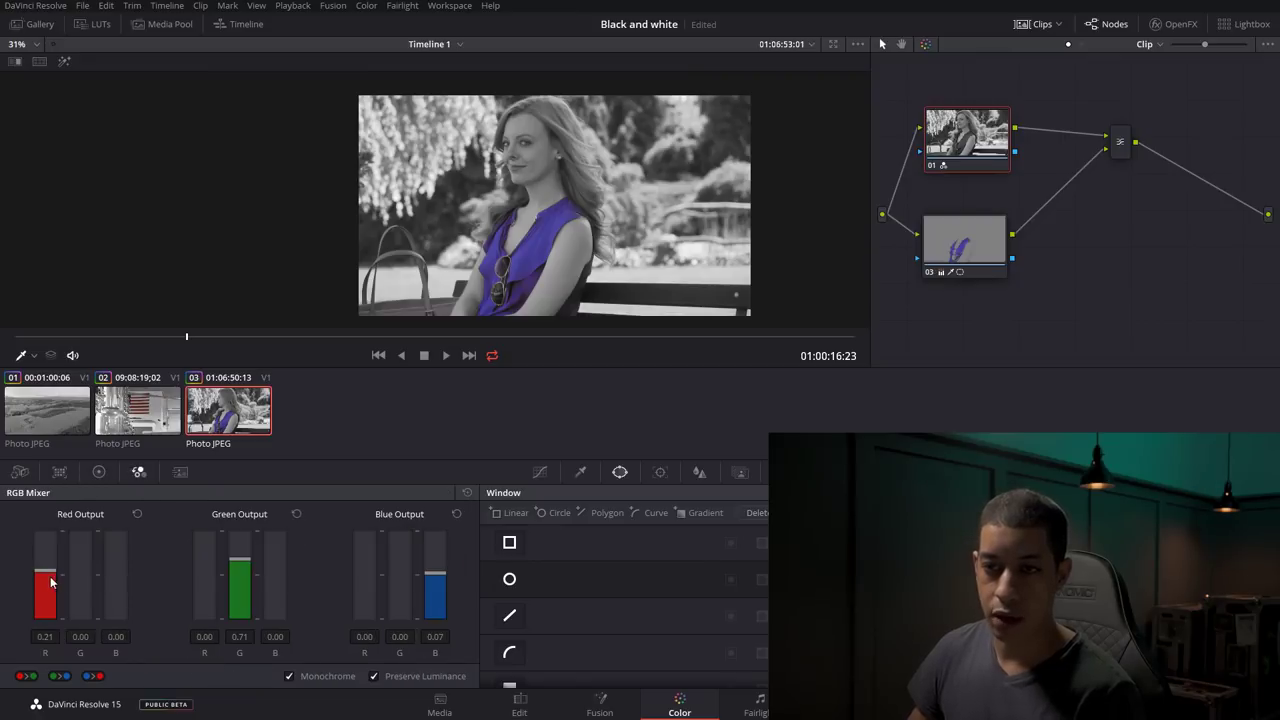
pyautogui.moveTo(44, 576); pyautogui.dragTo(44, 558)
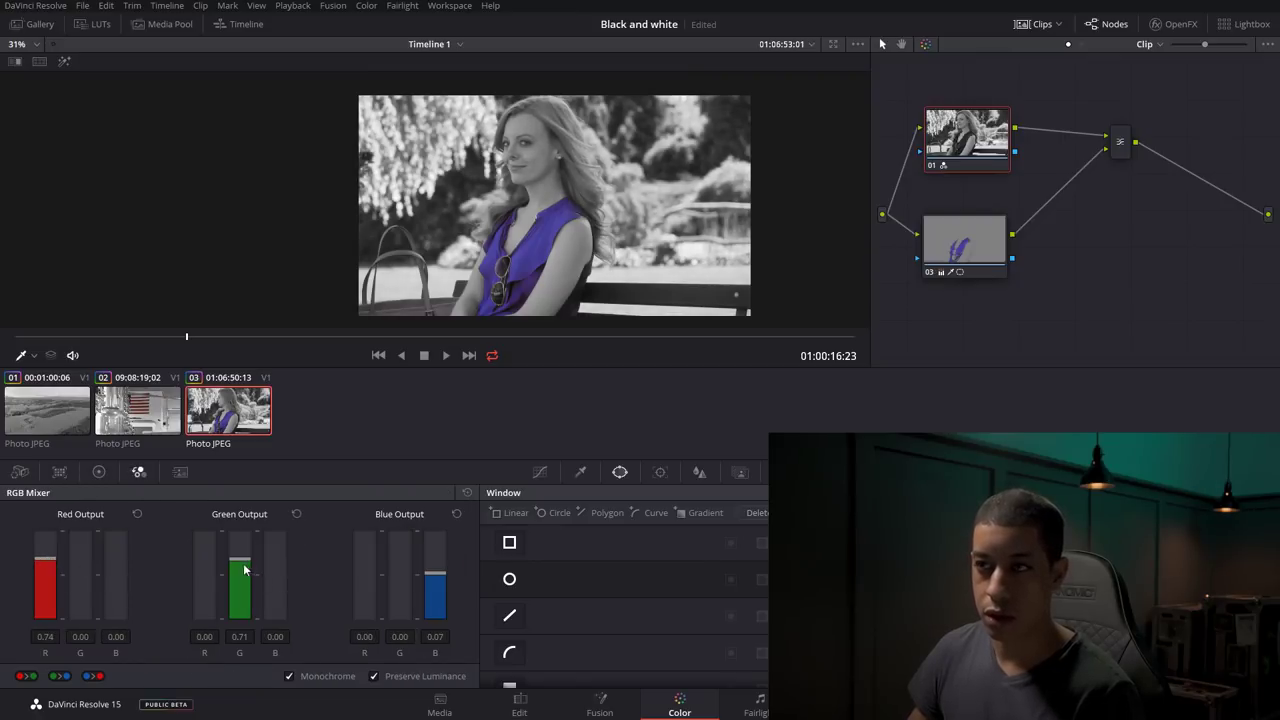
# Set the monochrome node's RGB Mixer levels to green 0.03, blue 0.31 and red 0.49.
pyautogui.moveTo(248, 570); pyautogui.dragTo(248, 585)
pyautogui.moveTo(433, 576); pyautogui.dragTo(433, 567)
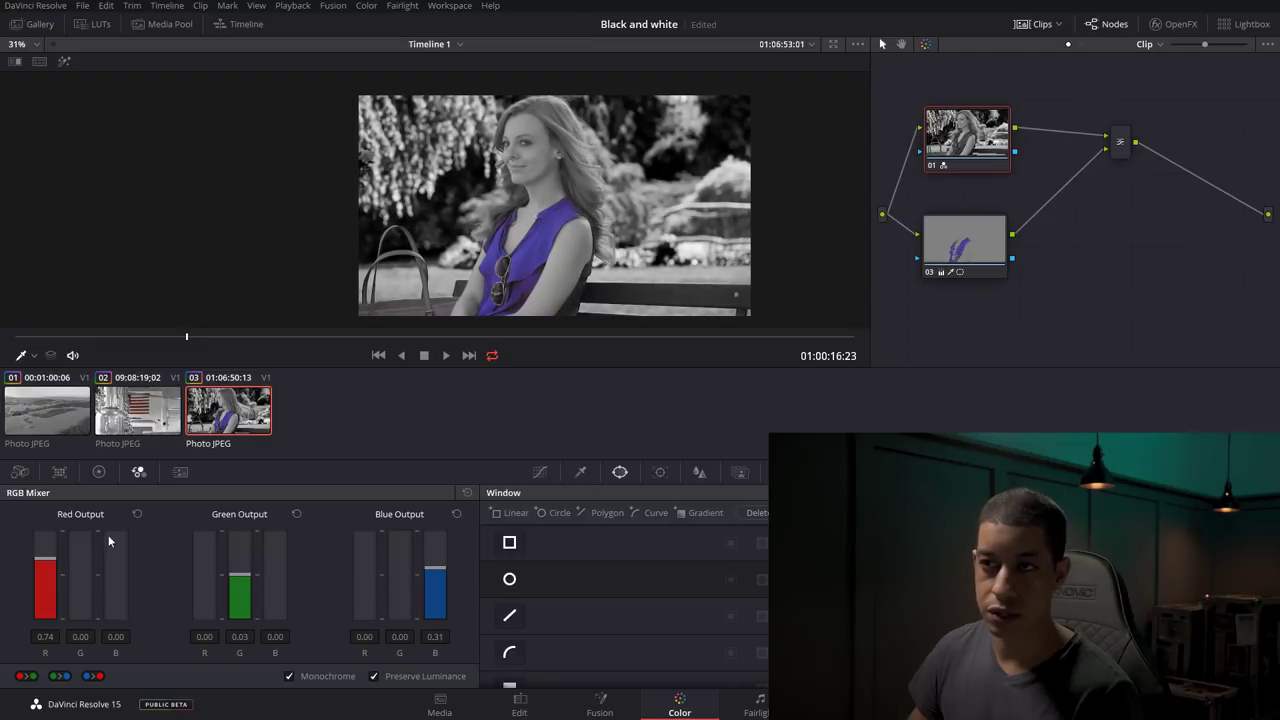
pyautogui.moveTo(55, 563); pyautogui.dragTo(54, 567)
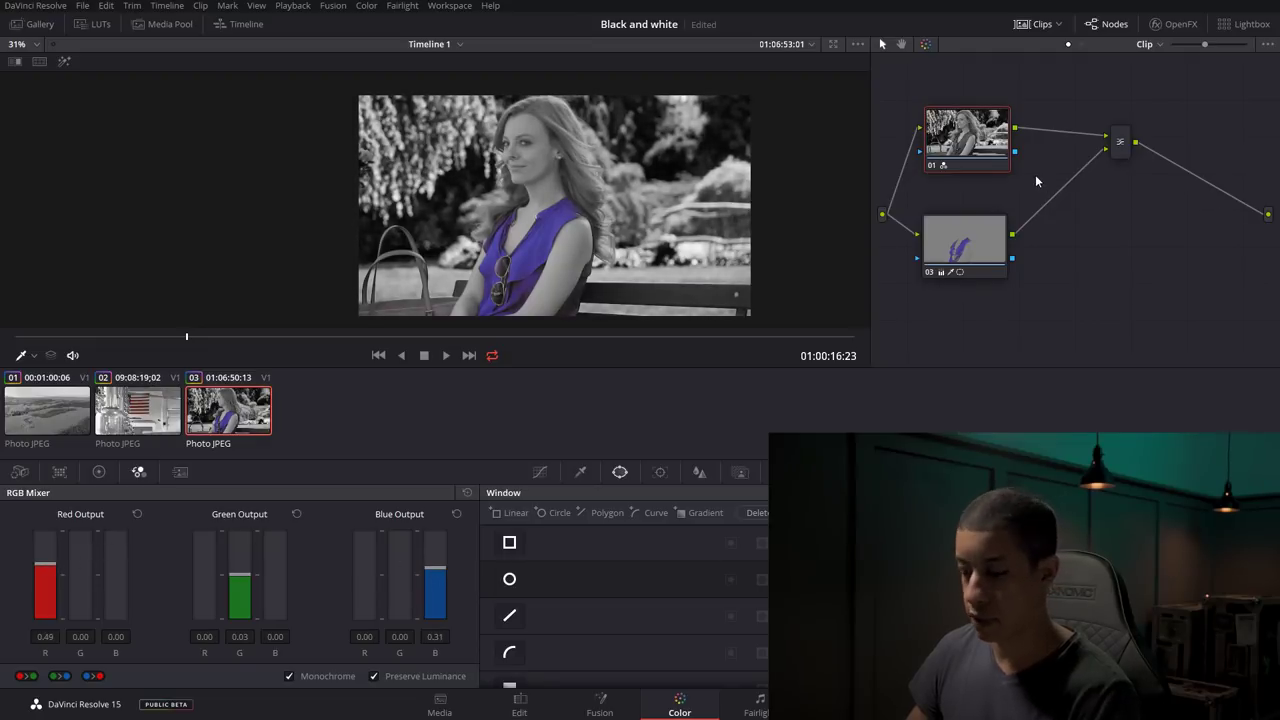
# Add a serial node after the monochrome node and arrange it above the keyed branch, with the layer mixer moved further out.
pyautogui.hotkey('alt', 's')
pyautogui.click(1129, 145)
pyautogui.moveTo(1186, 172); pyautogui.dragTo(1200, 171)
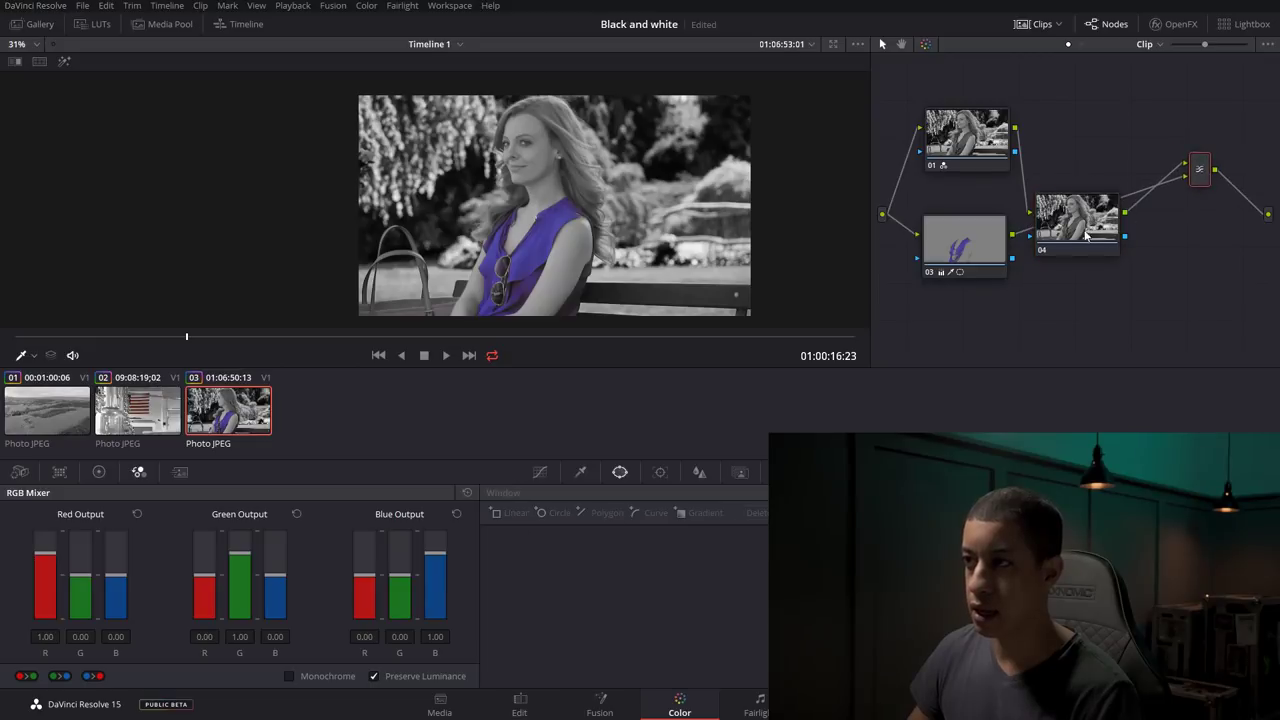
pyautogui.moveTo(1075, 223); pyautogui.dragTo(1083, 130)
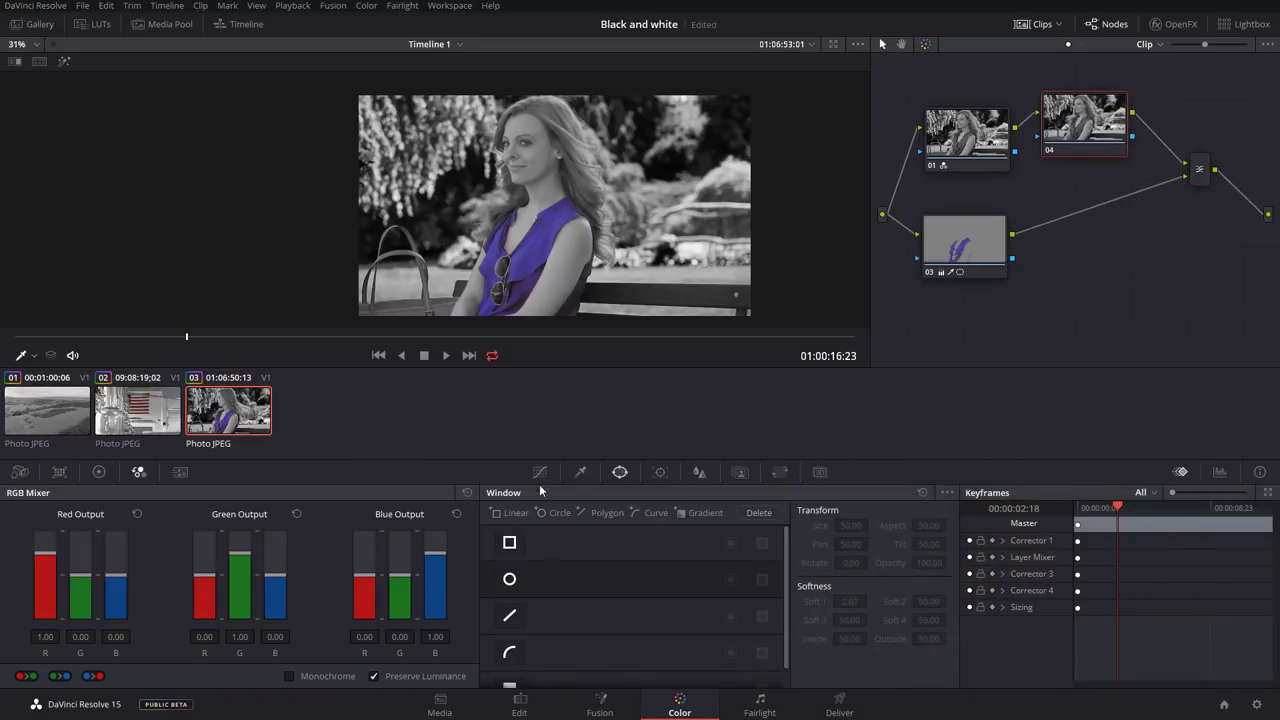
# Shape the new node's luma curve into a gentle S with lowered shadows and raised highlights, and align the node beside the monochrome node.
pyautogui.click(540, 474)
pyautogui.click(865, 516)
pyautogui.click(612, 617)
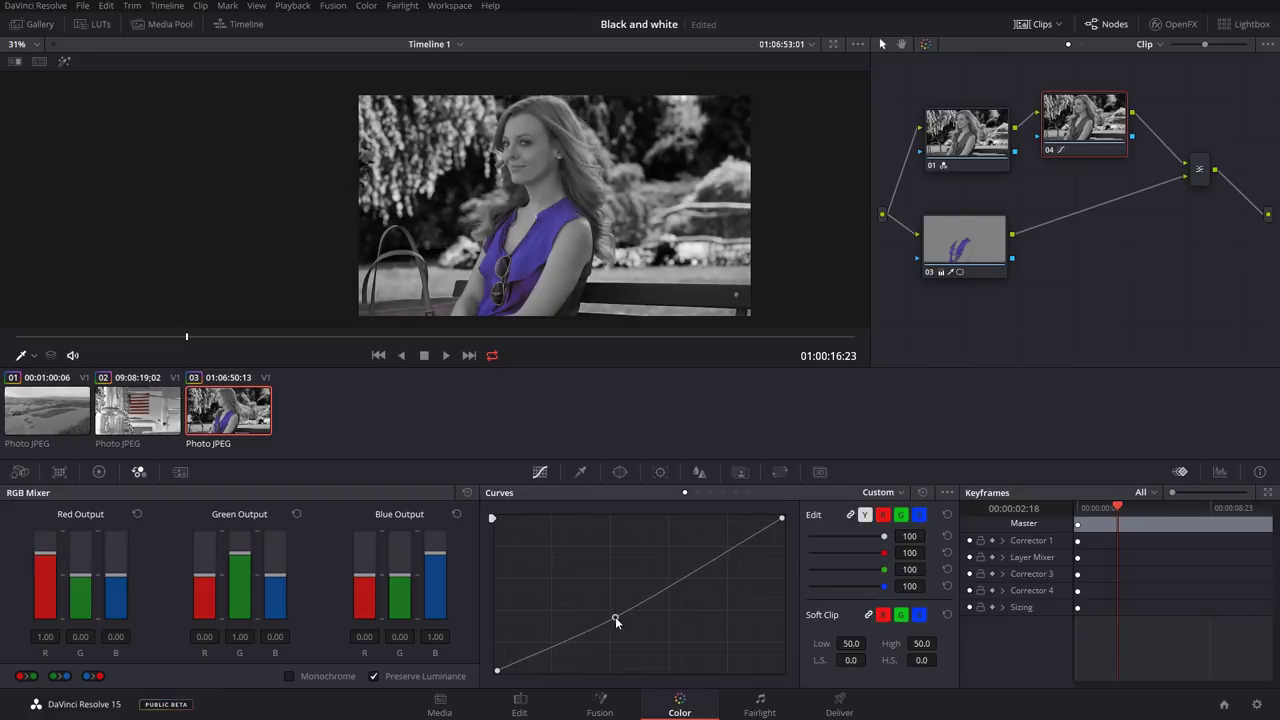
pyautogui.moveTo(718, 556); pyautogui.dragTo(708, 547)
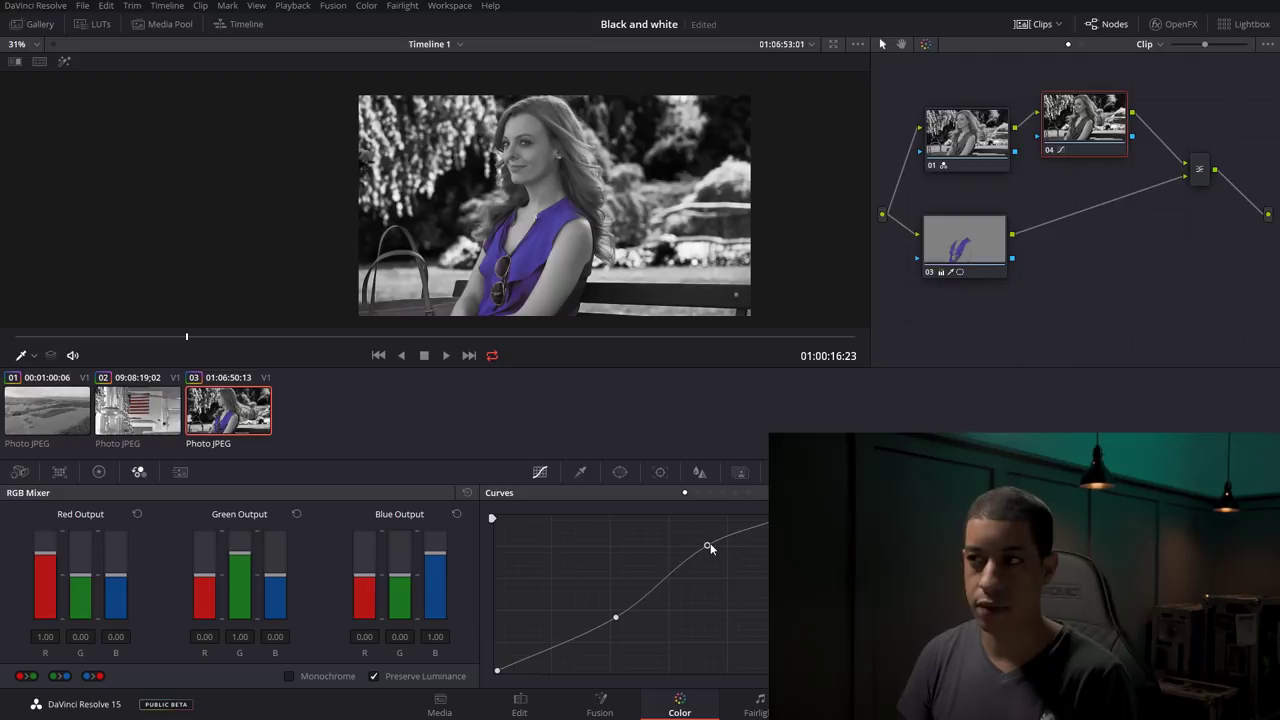
pyautogui.moveTo(1063, 142); pyautogui.dragTo(1061, 155)
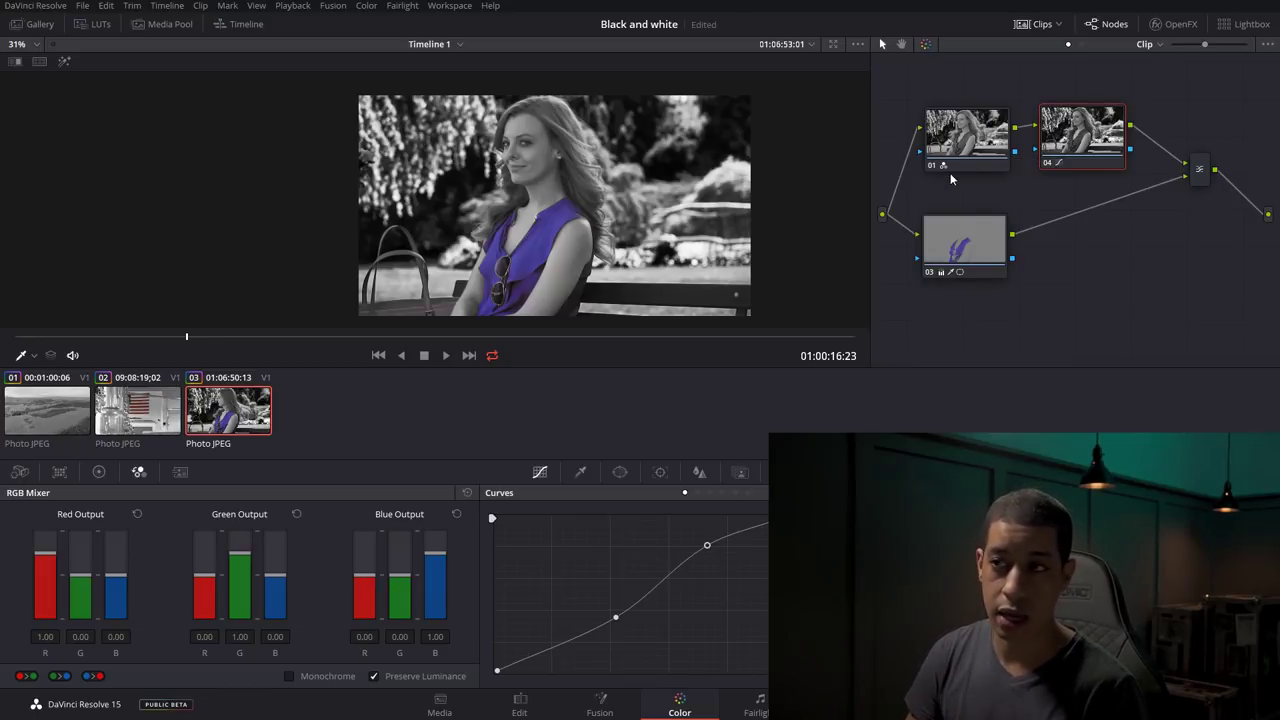
pyautogui.click(99, 472)
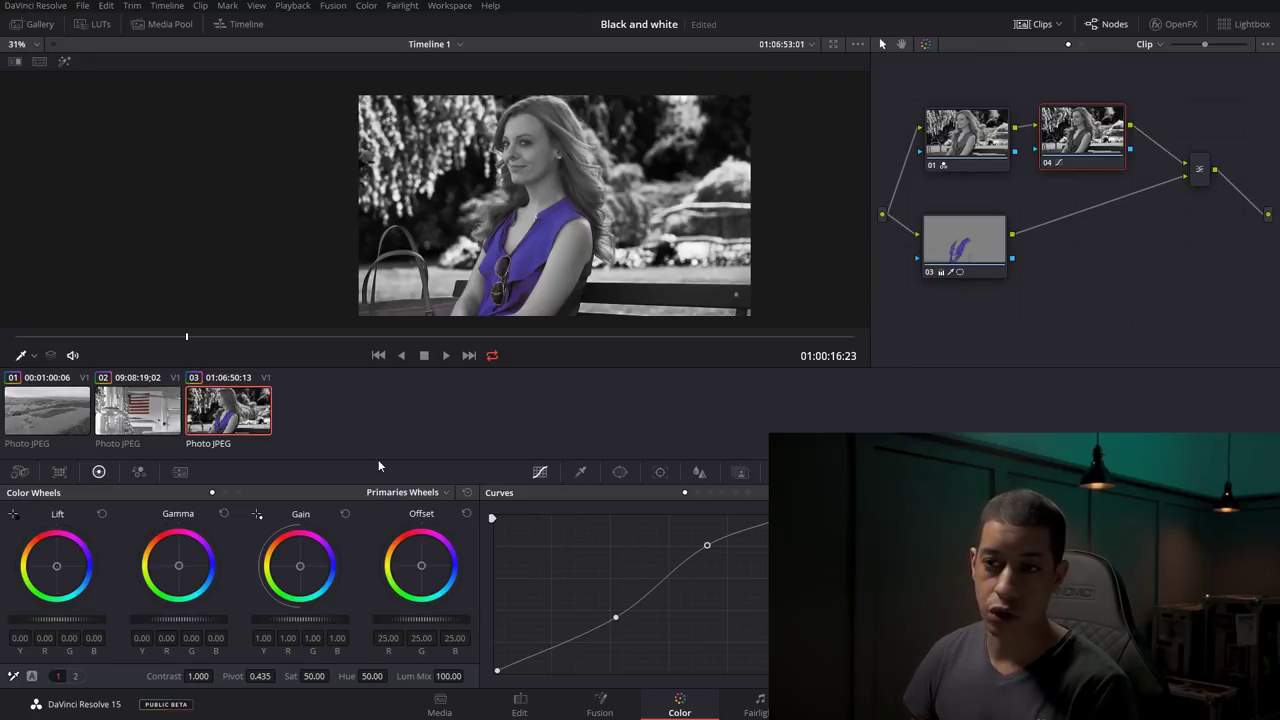
pyautogui.click(138, 473)
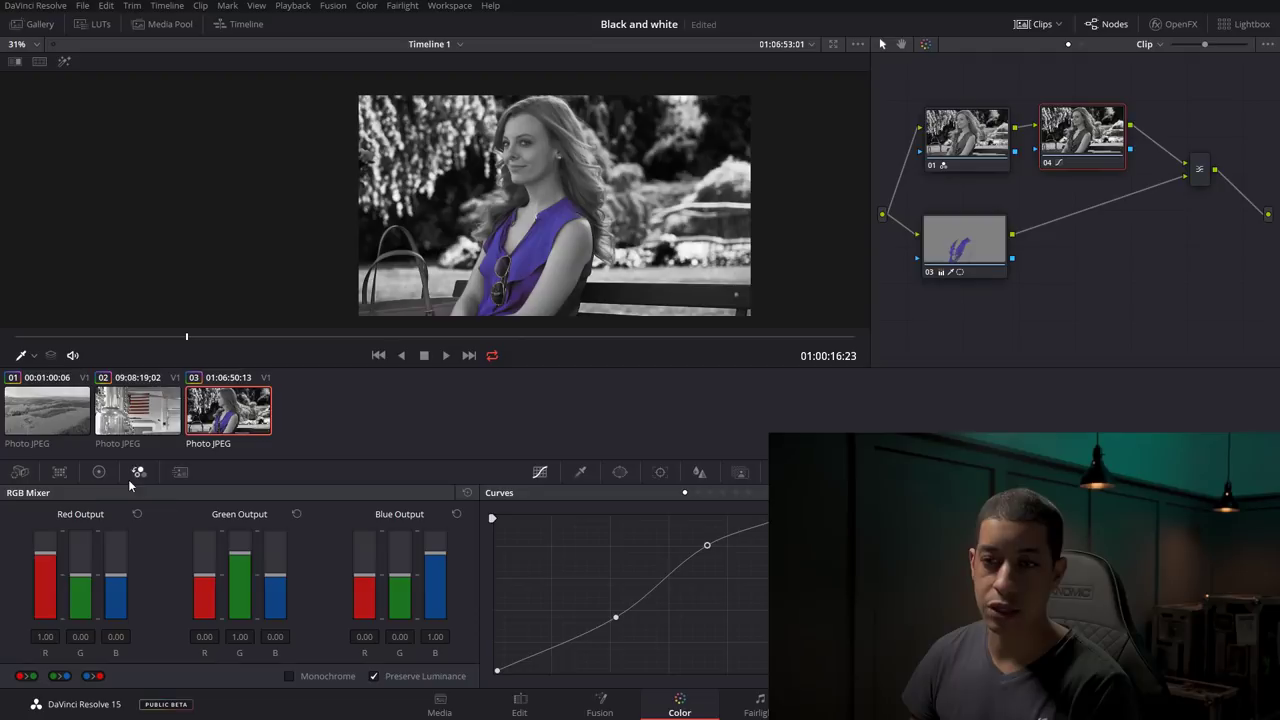